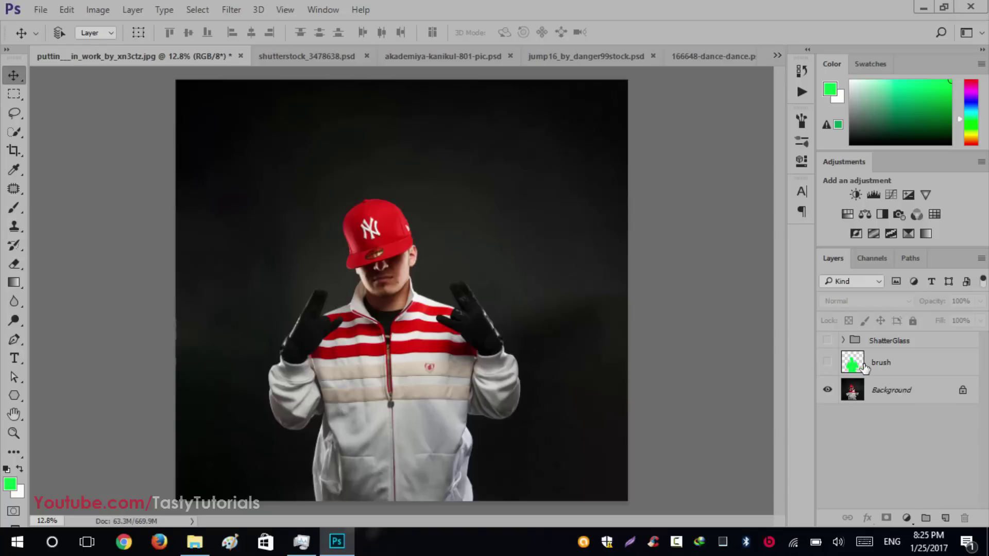
- Make the brush layer and the ShatterGlass group visible on the red-cap portrait
left_click(864, 368)
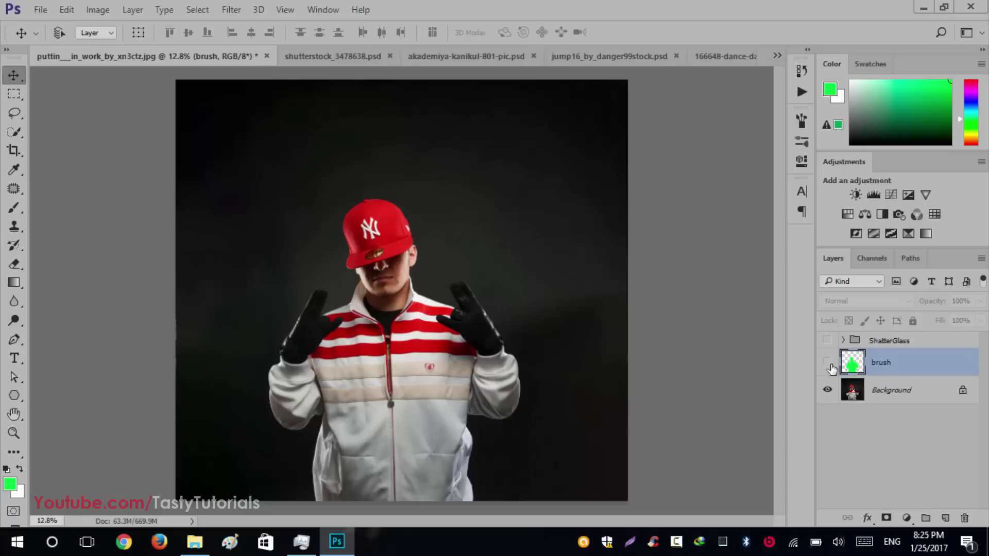
left_click(827, 364)
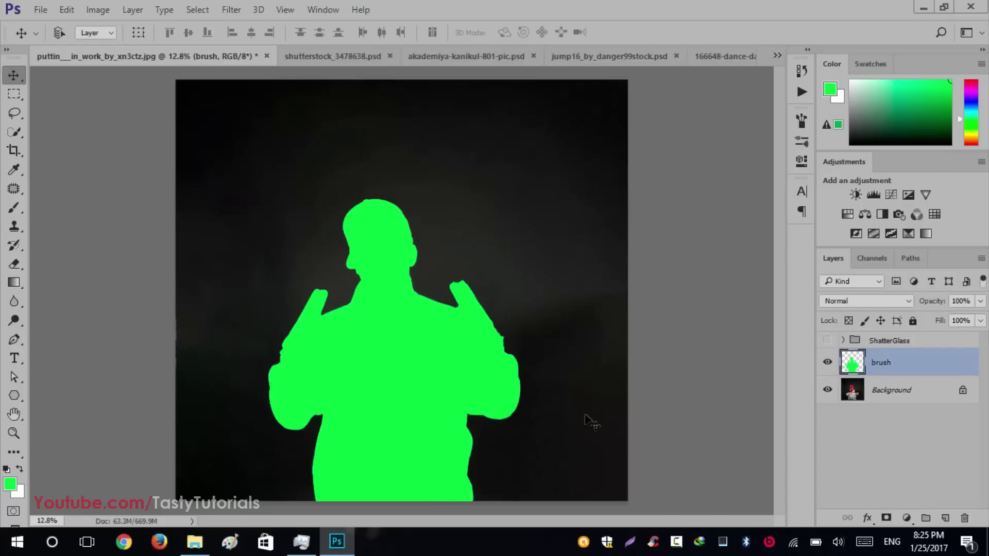
left_click(827, 340)
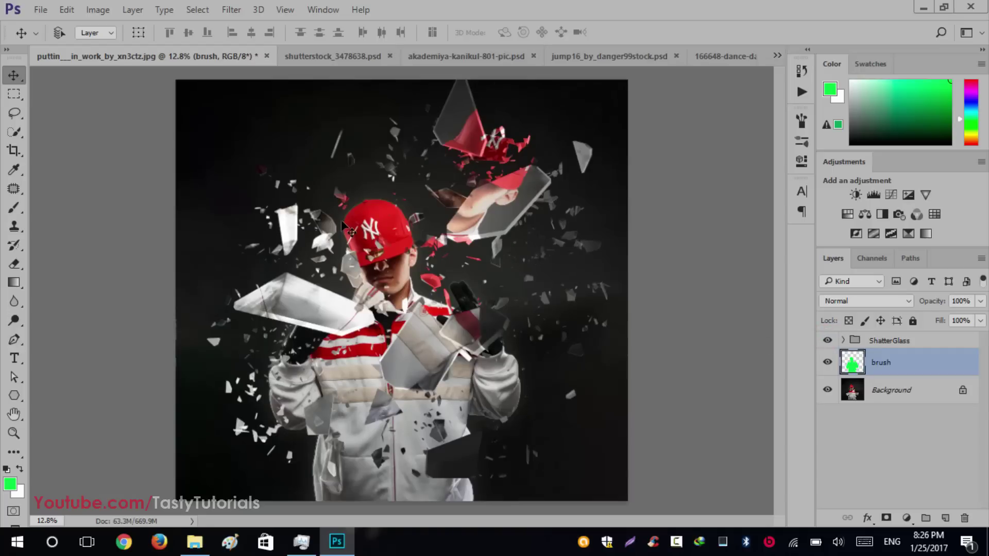
- Zoom and pan around the man in the red cap to inspect the glass shards
scroll(525, 322, "up", 5)
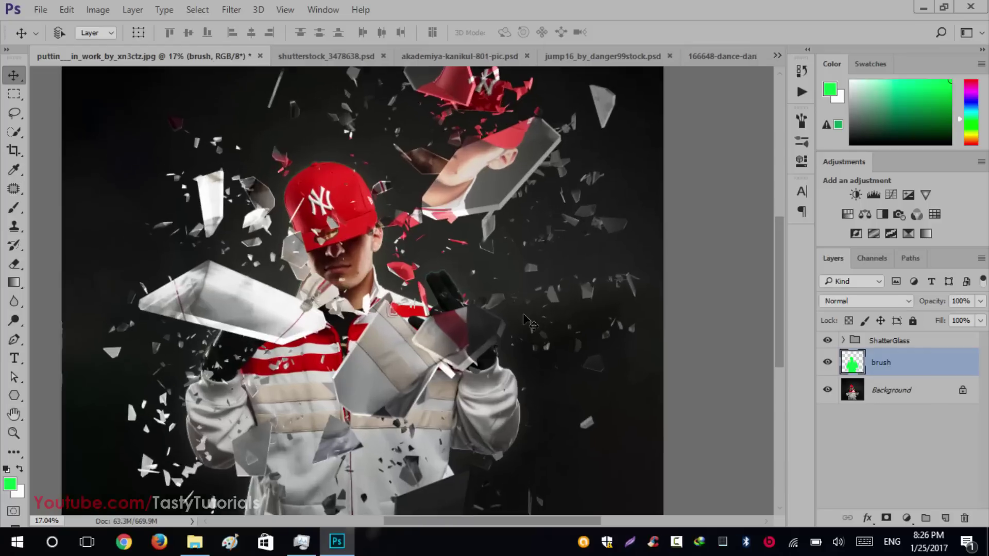
scroll(526, 322, "up", 3)
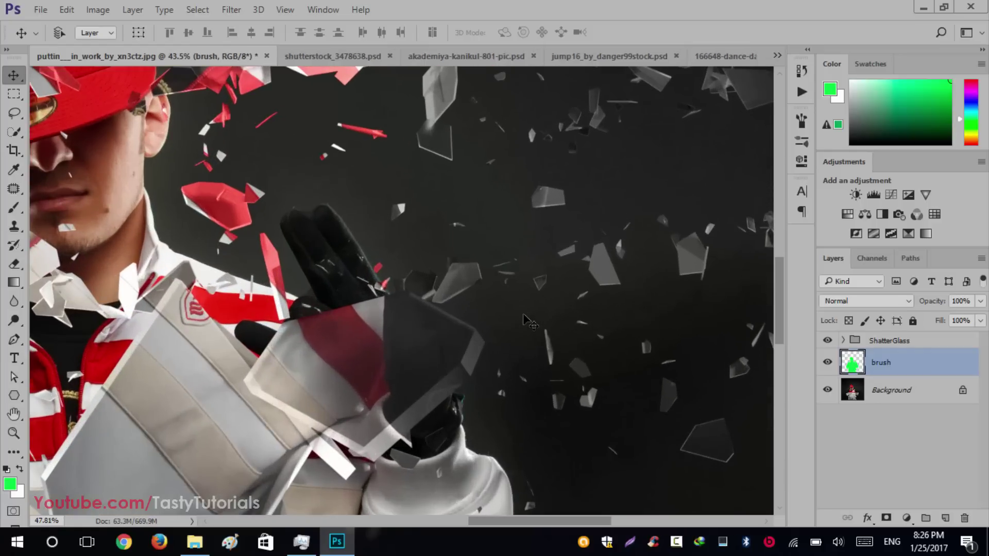
scroll(526, 322, "up", 1)
left_click_drag(781, 297, 756, 347)
scroll(753, 353, "up", 3)
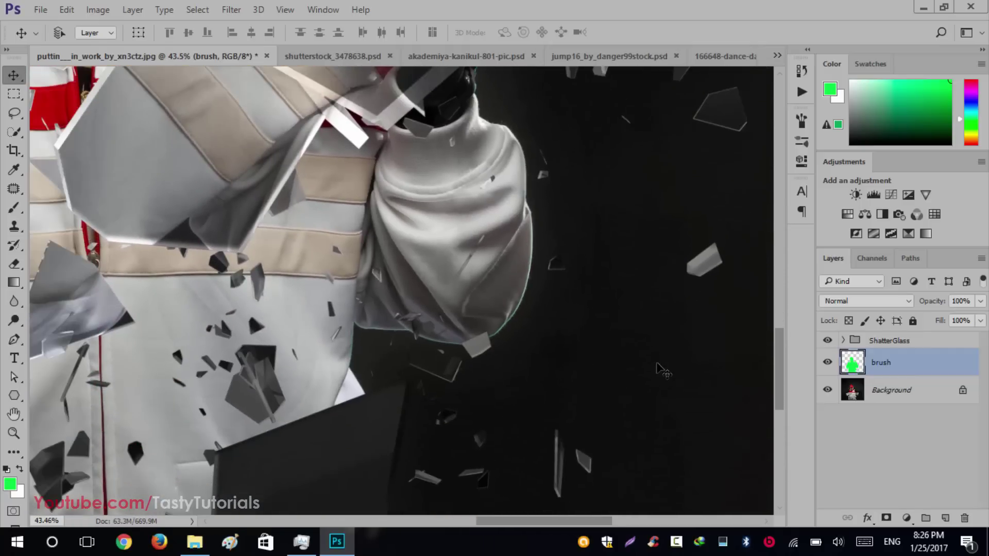
scroll(655, 367, "up", 2)
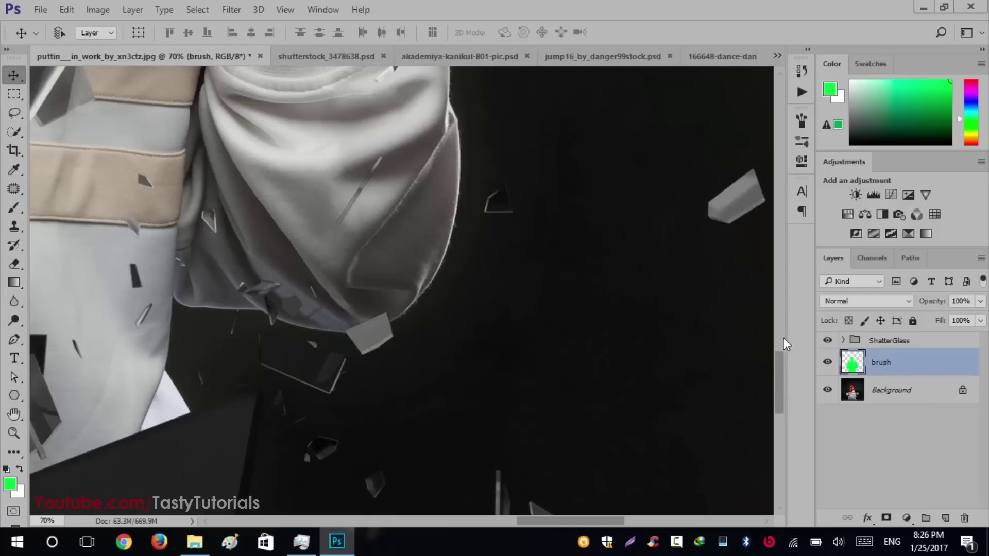
scroll(777, 370, "down", 1)
left_click_drag(778, 370, 784, 291)
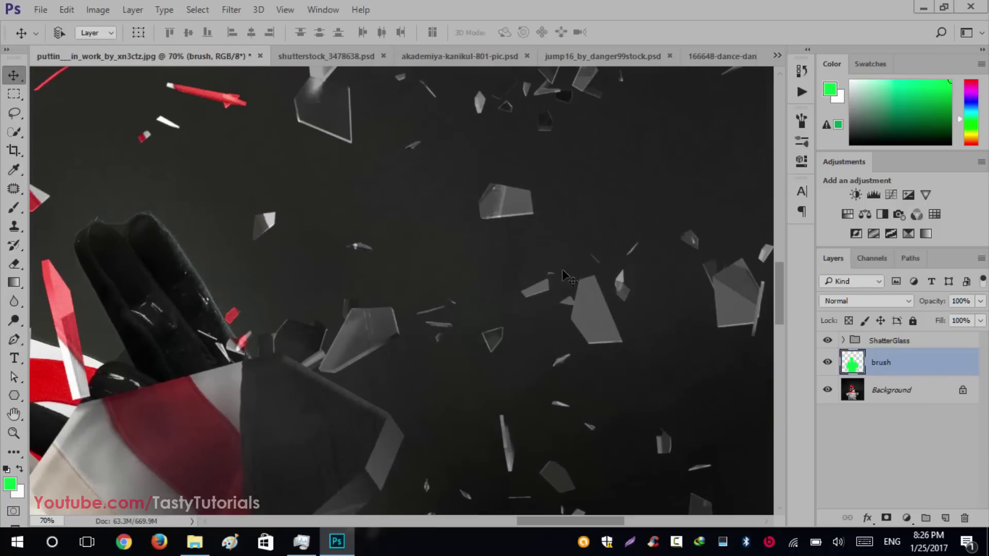
scroll(576, 276, "down", 6)
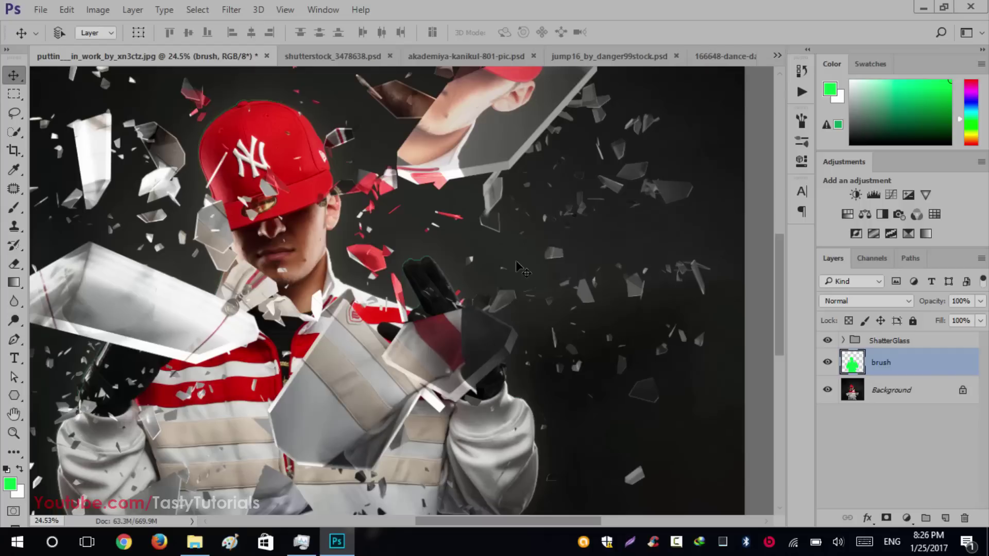
scroll(518, 265, "down", 3)
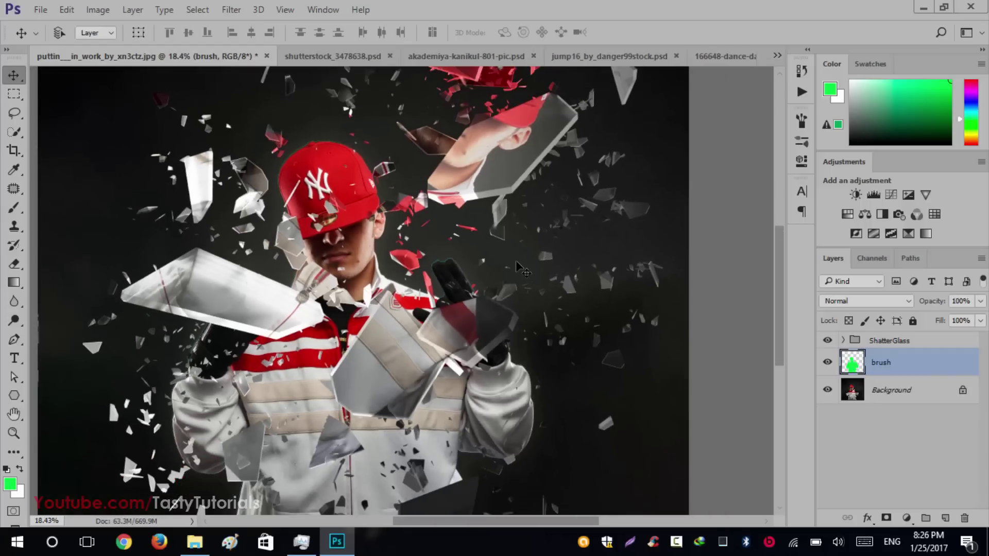
scroll(520, 268, "down", 1)
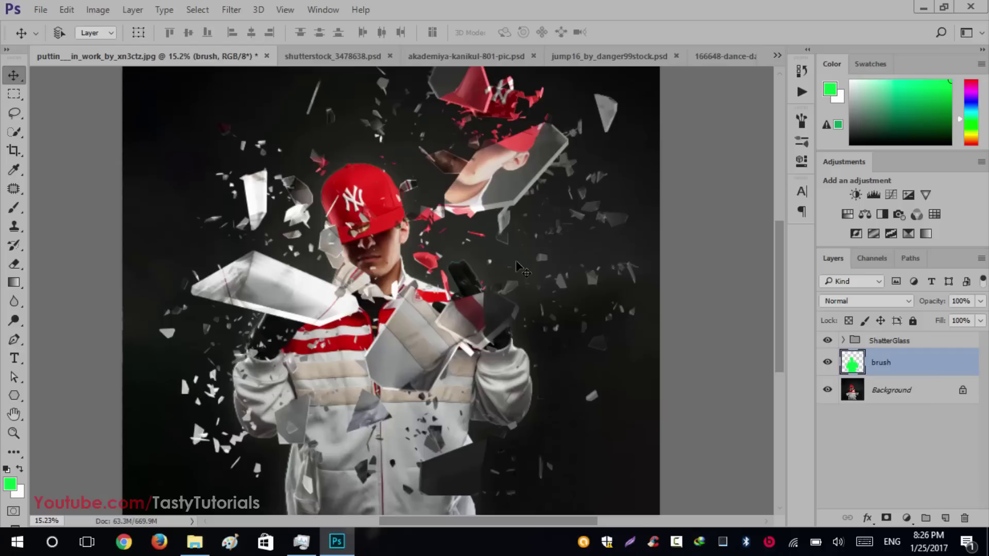
scroll(518, 265, "down", 1)
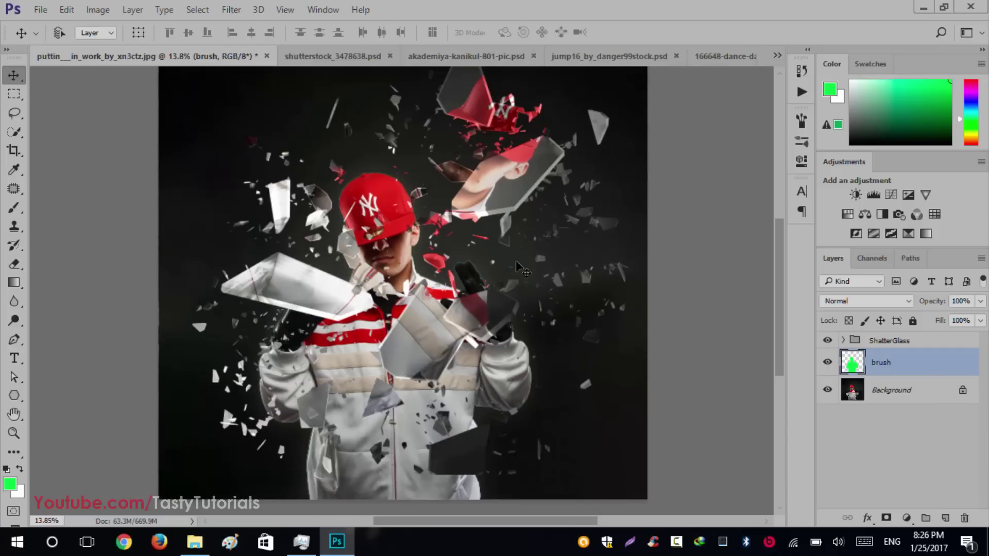
scroll(517, 263, "down", 2)
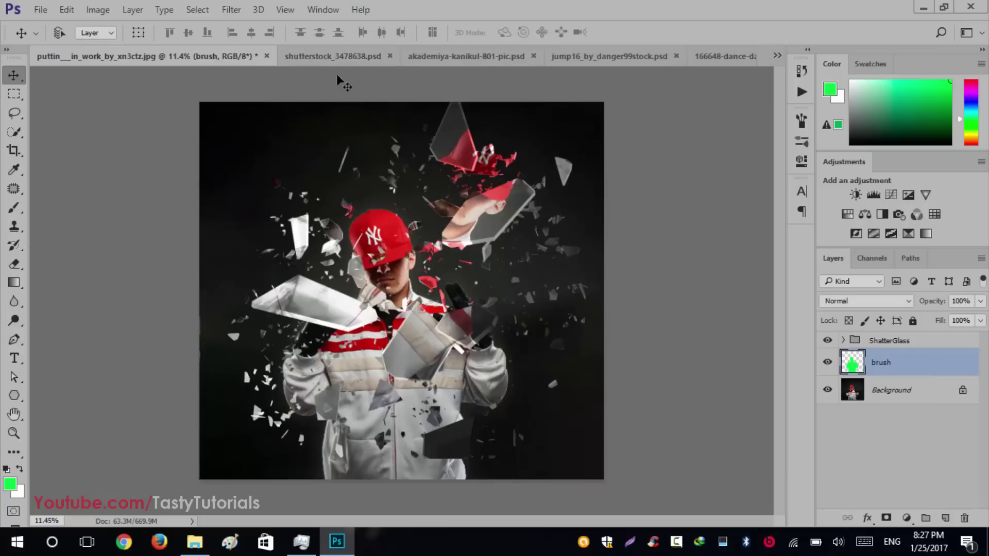
- On shutterstock_3478638.psd, show the brush layer, then the ShatterGlass group, then bring up the Textures folder
left_click(335, 57)
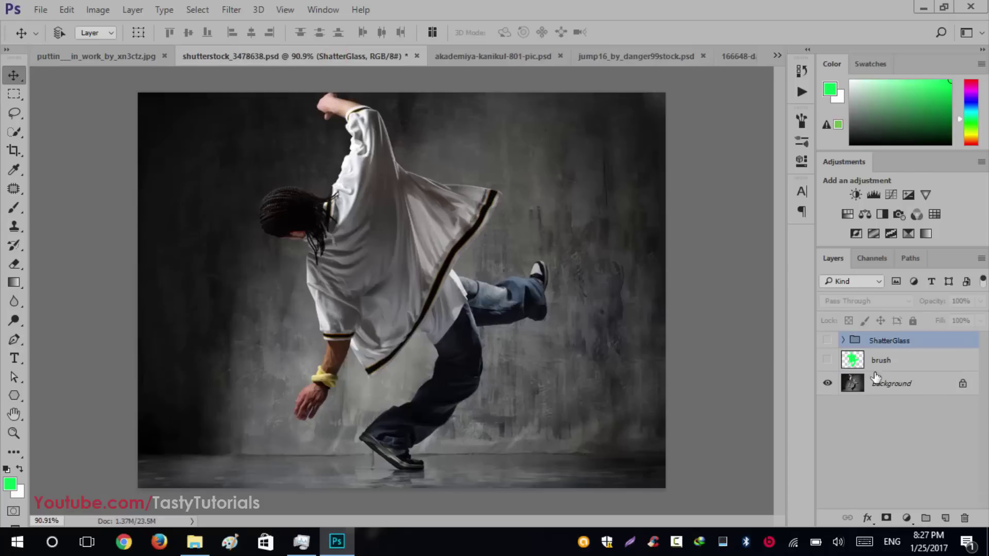
left_click(828, 341)
left_click(828, 360)
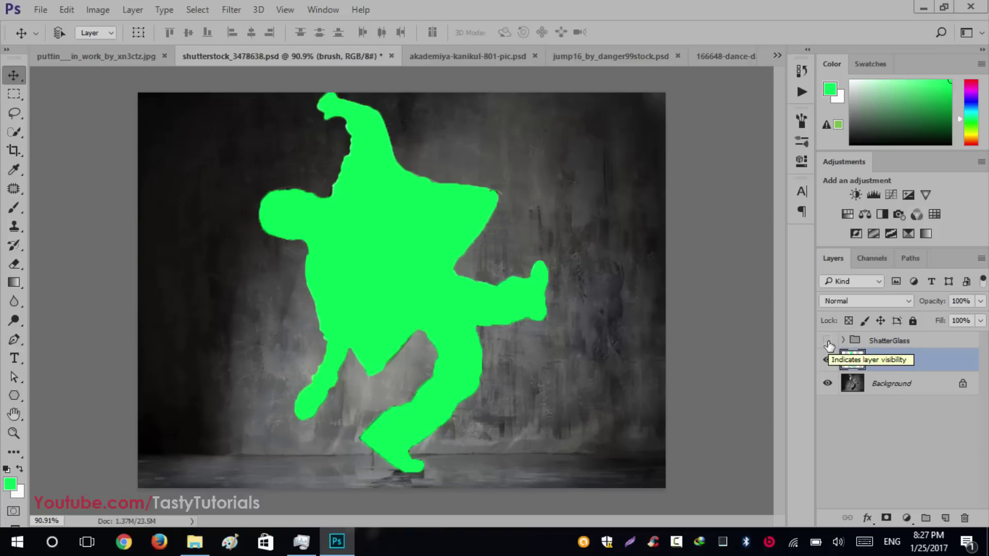
left_click(828, 342)
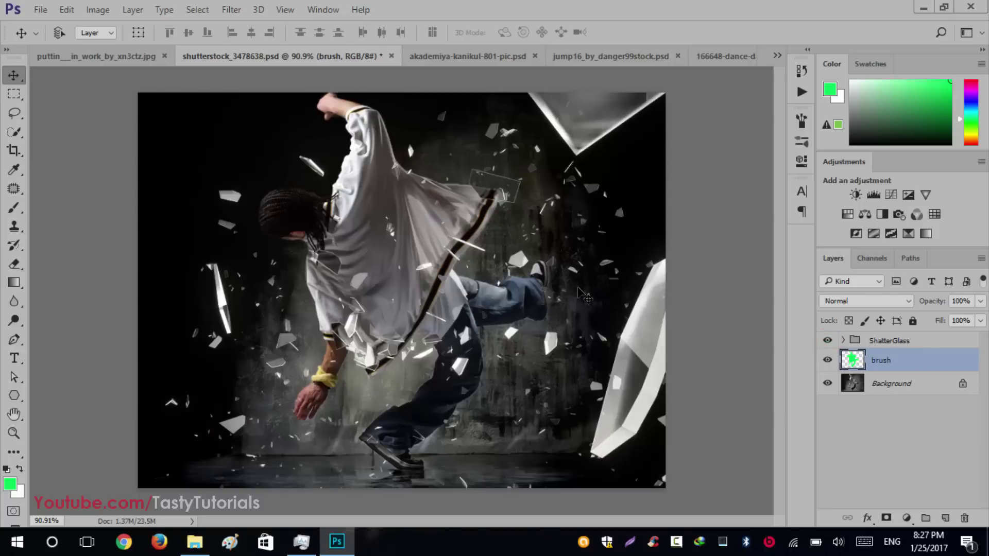
left_click(195, 542)
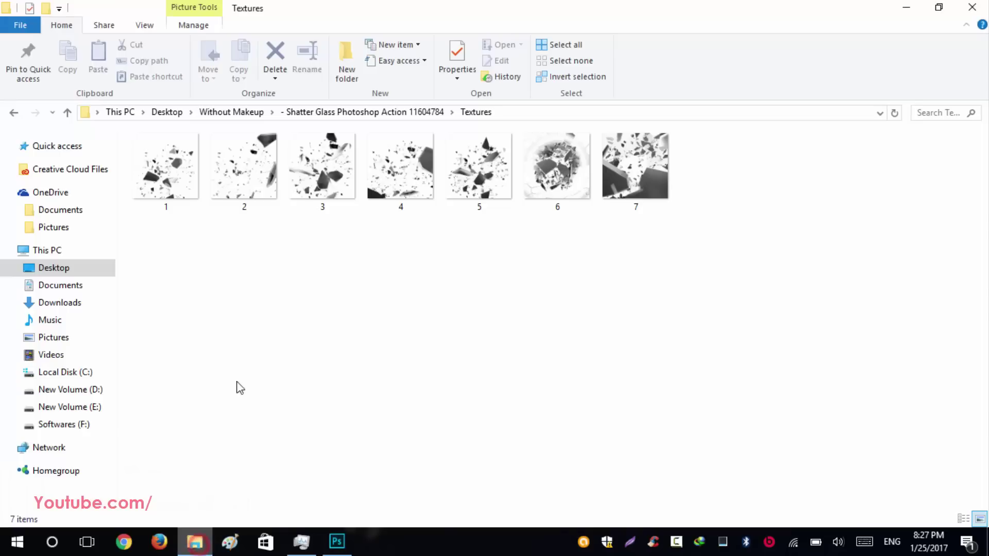
- Select textures 1–3, then marquee-select all seven shard images and clear the selection
left_click(172, 177)
left_click(240, 184)
left_click(289, 178)
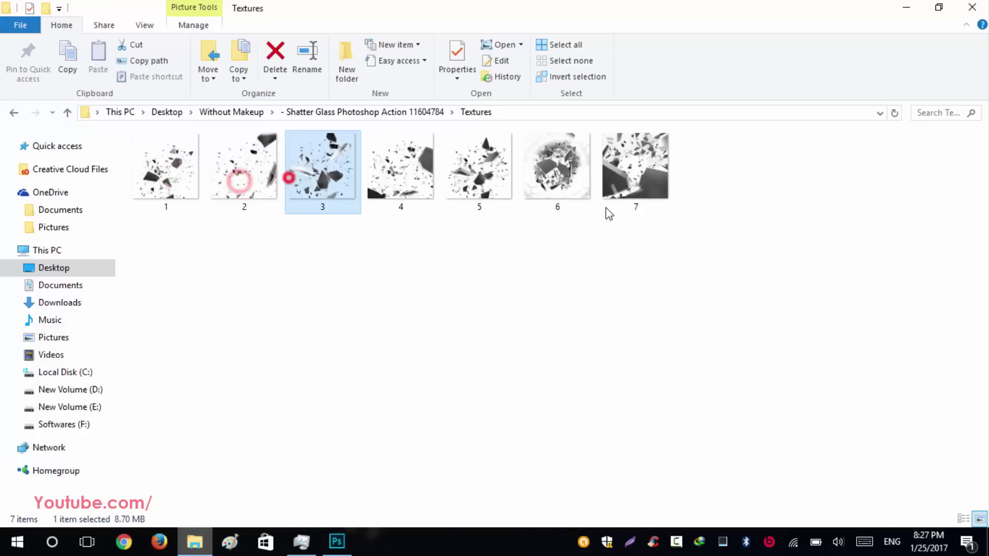
left_click_drag(733, 198, 133, 184)
left_click(217, 236)
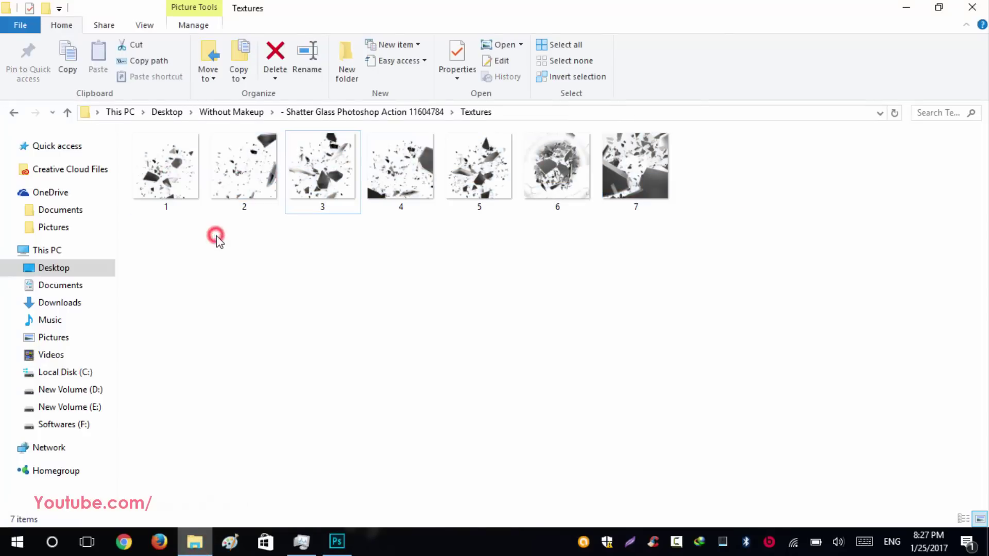
- Step back through textures 7 to 1, then return to Photoshop
left_click(561, 167)
left_click(636, 177)
left_click(560, 166)
left_click(468, 163)
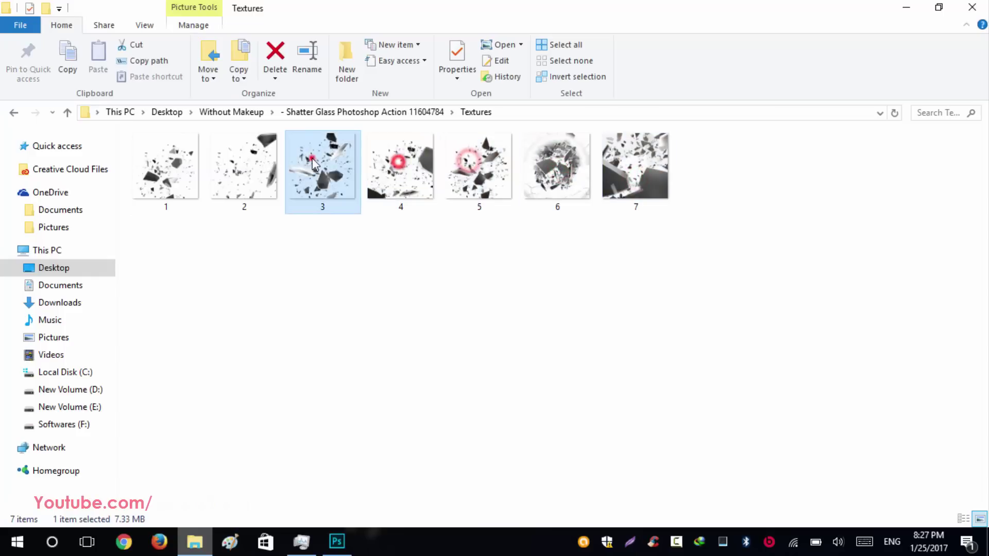
left_click(316, 159)
left_click(241, 159)
left_click(176, 165)
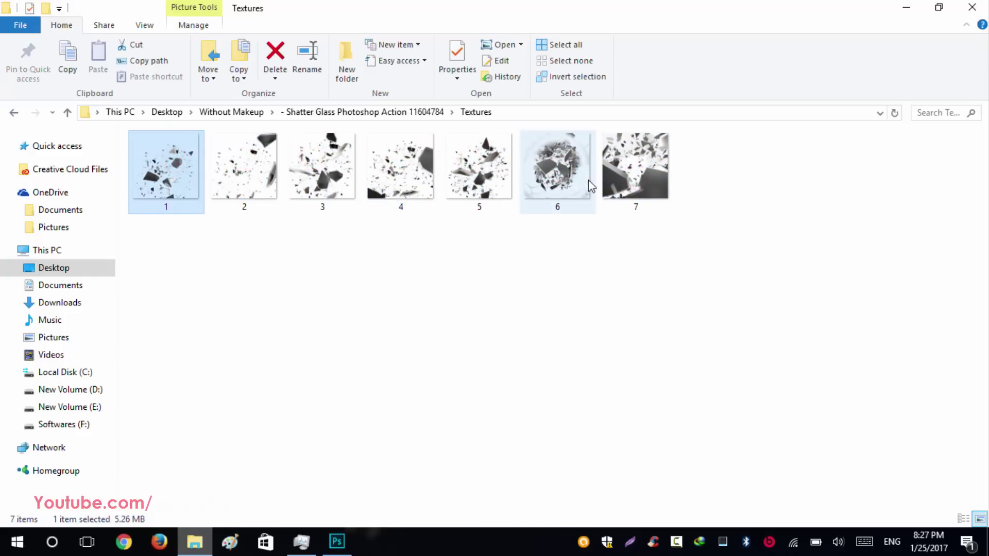
left_click(336, 542)
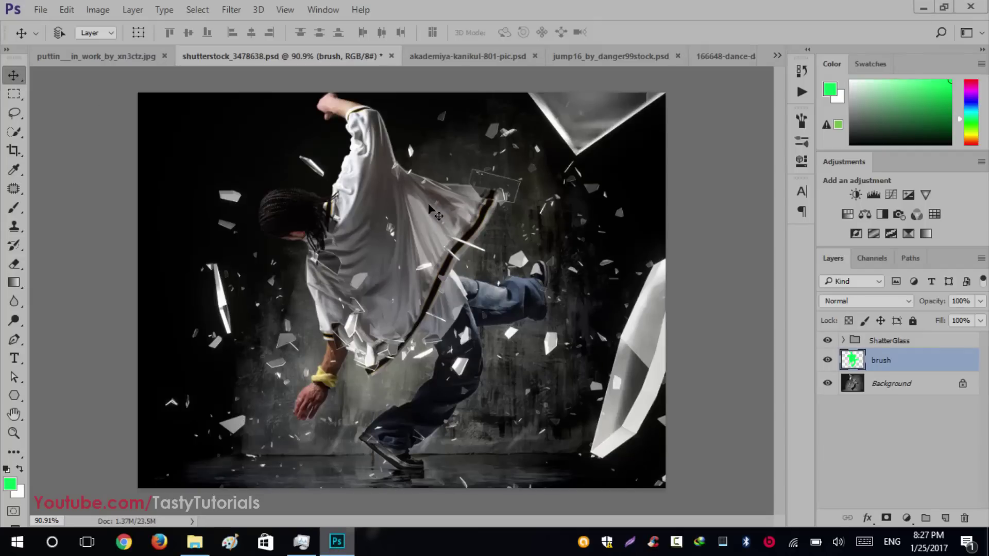
- On akademiya-kanikul-801-pic.psd, show the brush layer and the ShatterGlass group
left_click(480, 55)
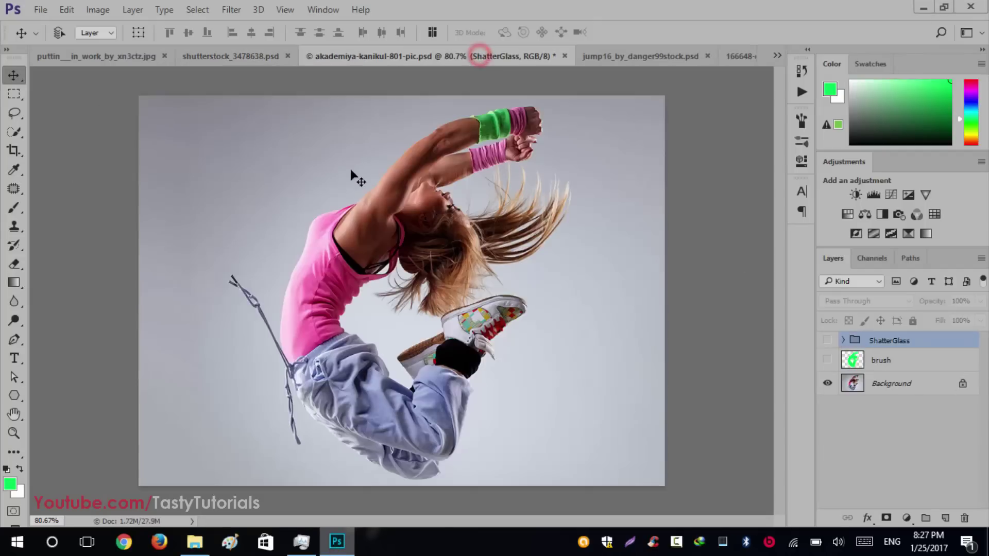
left_click(827, 361)
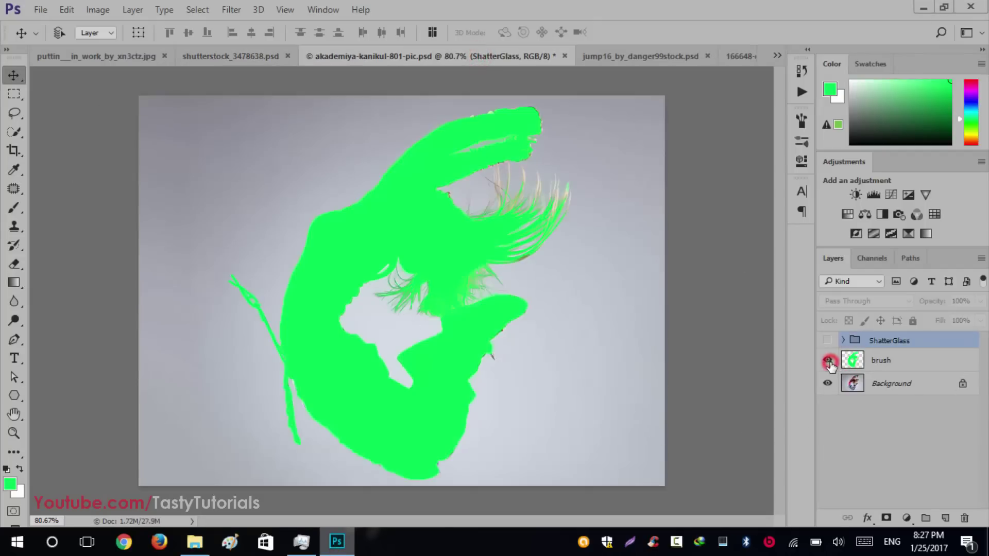
left_click(828, 341)
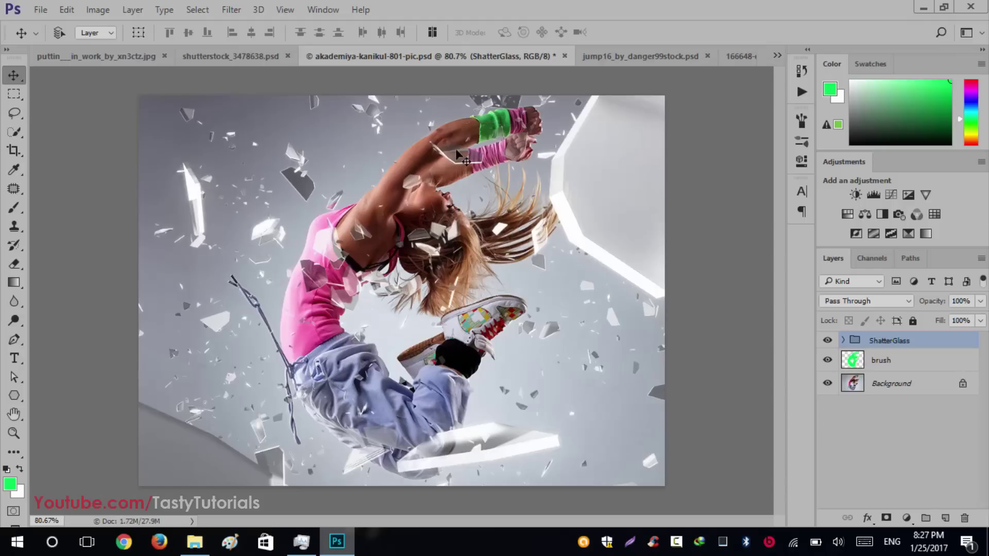
- Show the brush and ShatterGlass layers on jump16_by_danger99stock.psd, then switch to 166648-dance-dance.psd
left_click(612, 60)
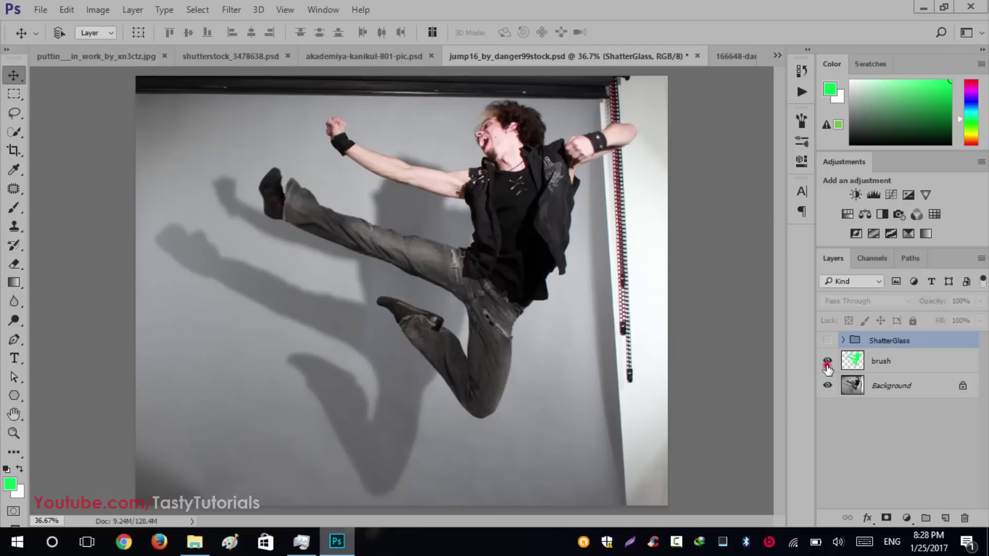
left_click(828, 361)
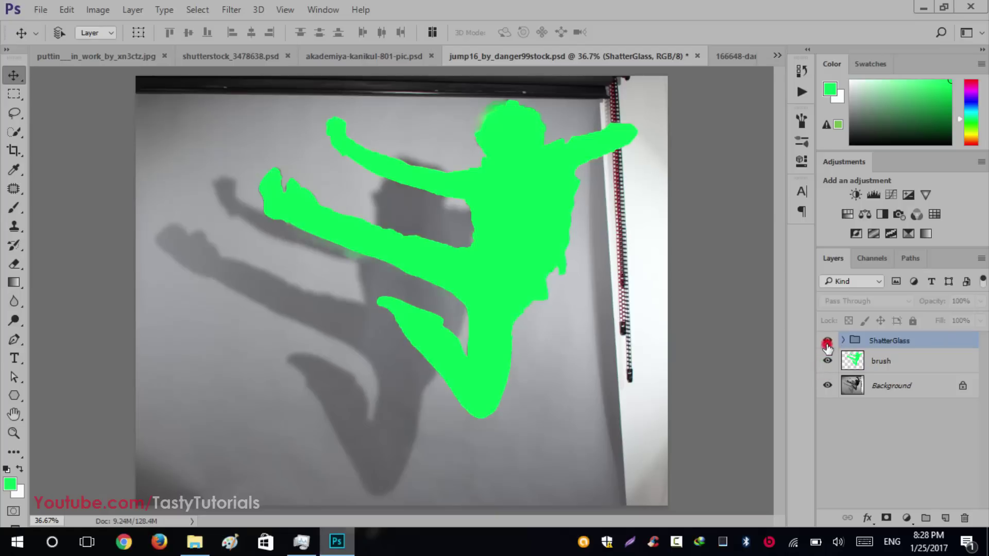
left_click(828, 340)
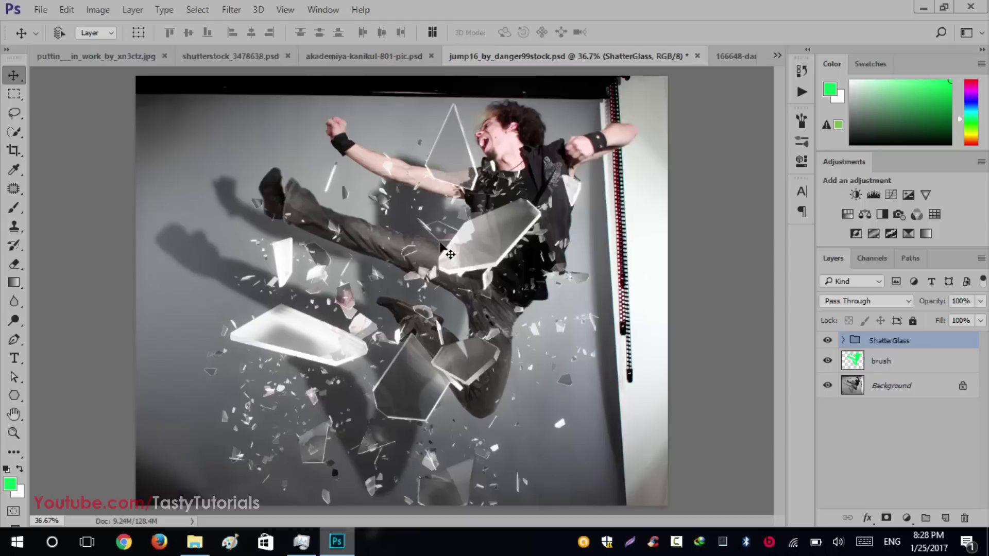
left_click(724, 58)
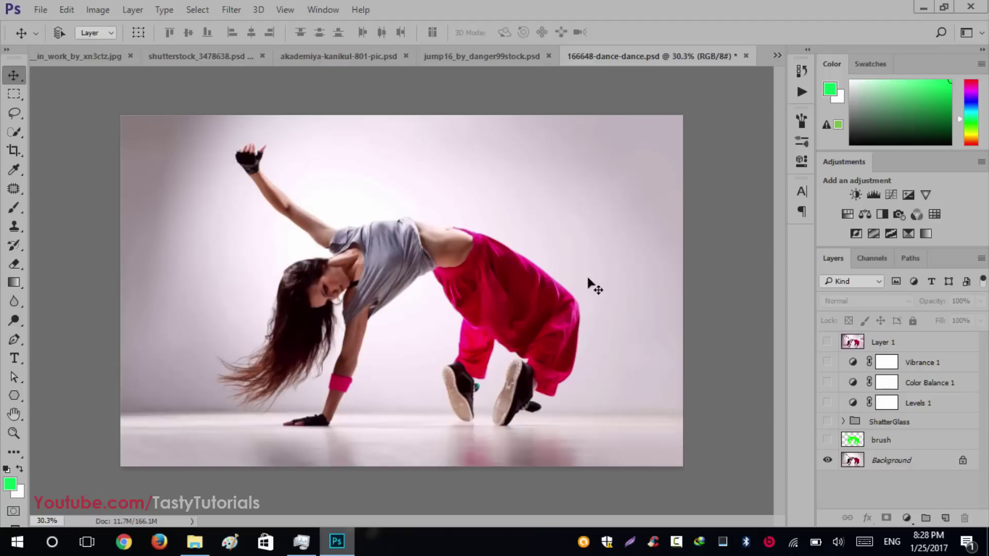
- Turn on the brush layer and the ShatterGlass group on the dance photo
left_click(827, 441)
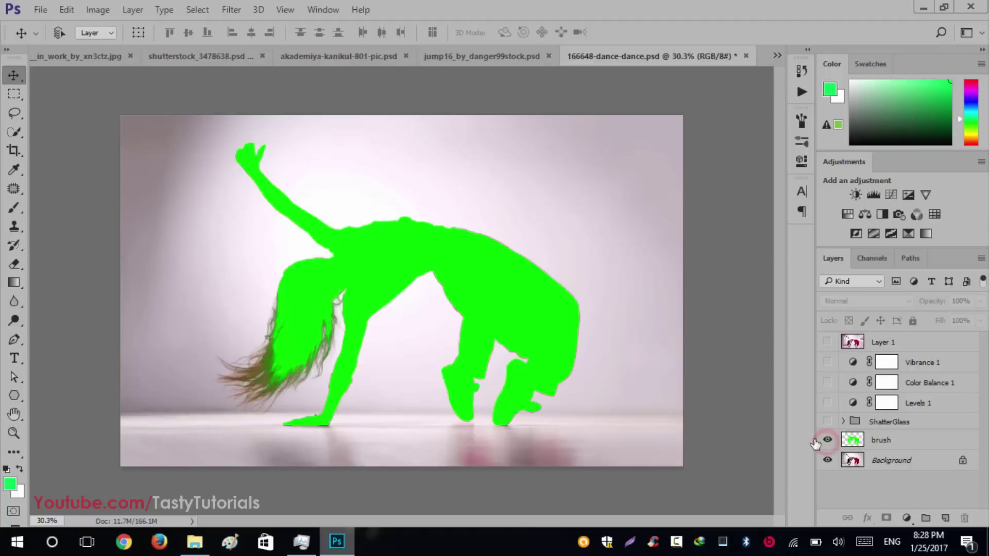
scroll(384, 384, "up", 1)
left_click(827, 420)
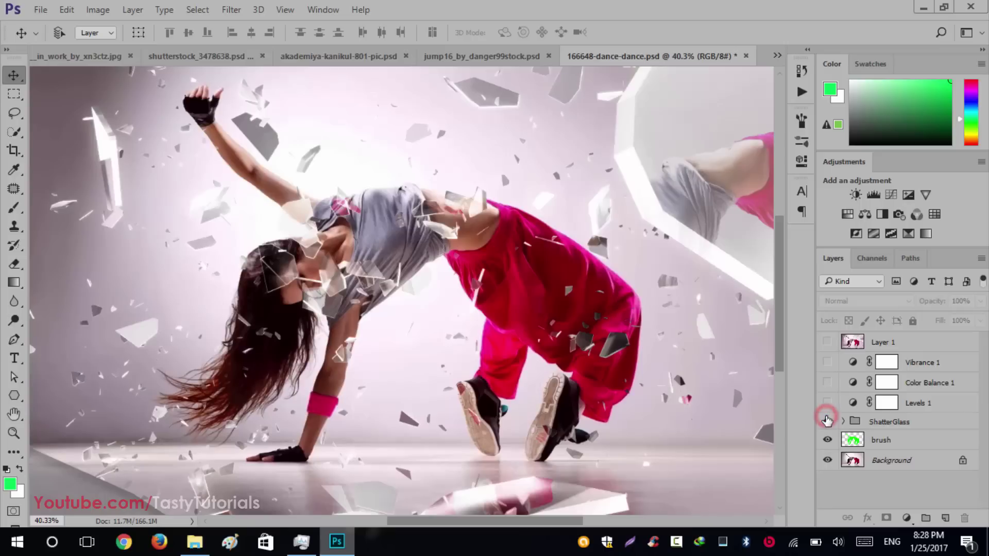
scroll(511, 320, "down", 1)
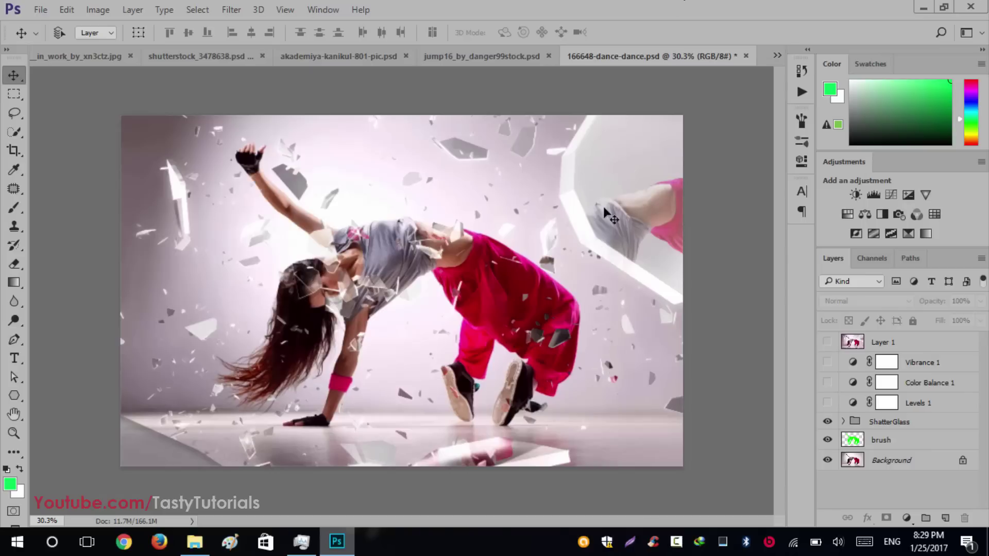
scroll(466, 404, "up", 2)
scroll(462, 356, "down", 1)
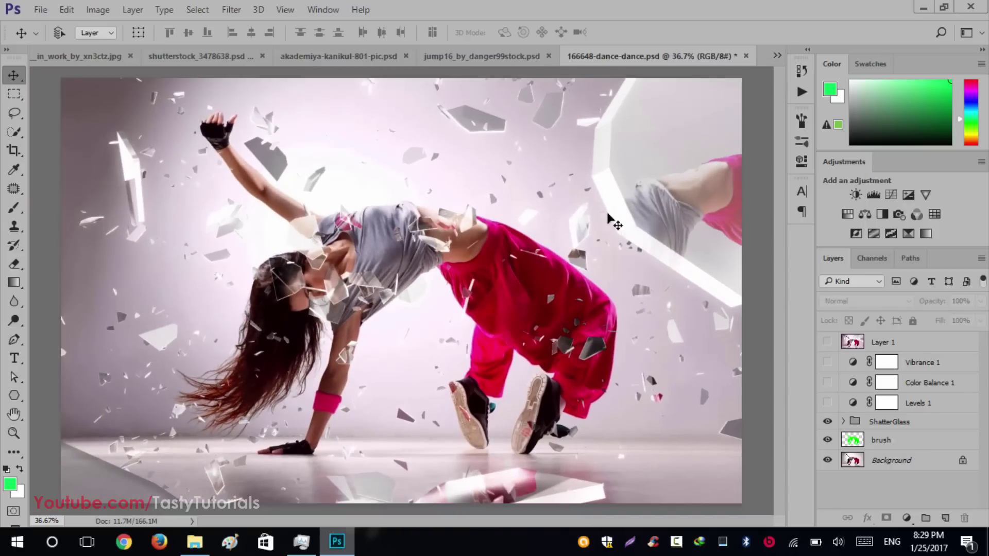
- Turn on Levels 1, Color Balance 1, Vibrance 1 and Layer 1, then zoom out
left_click_drag(826, 404, 826, 346)
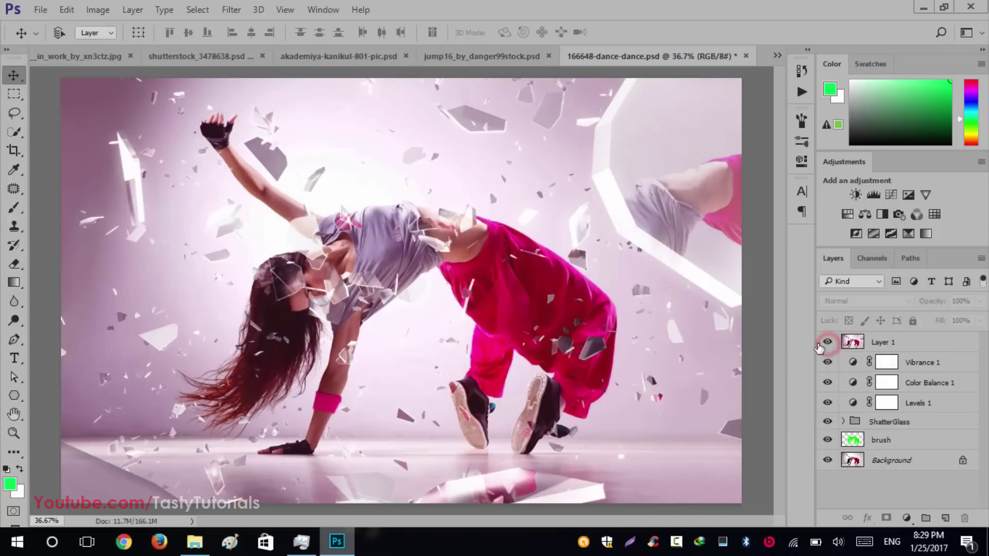
scroll(387, 353, "down", 3)
key("ctrl+0")
key("ctrl+minus")
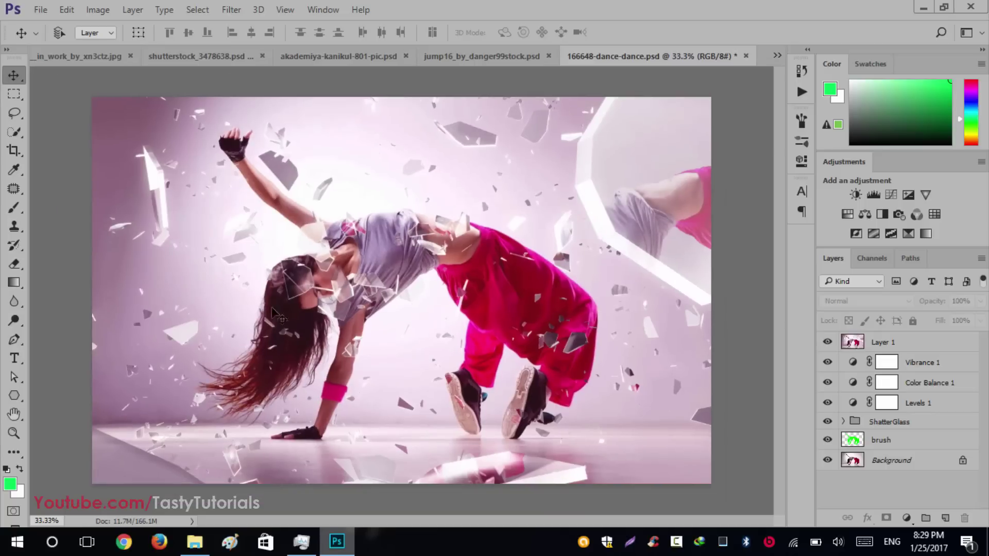
scroll(372, 287, "down", 1)
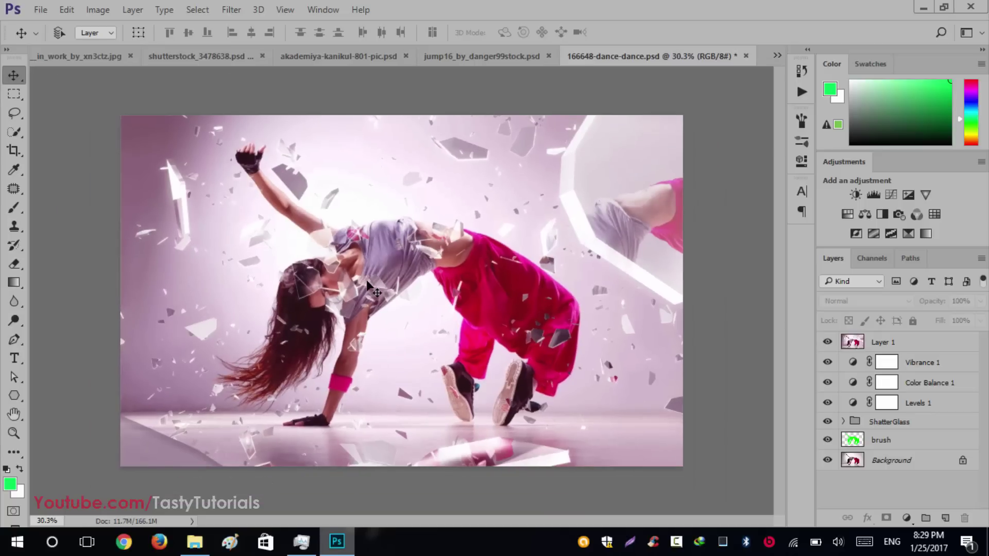
- Close the red-cap example document without saving
left_click(481, 58)
left_click(353, 59)
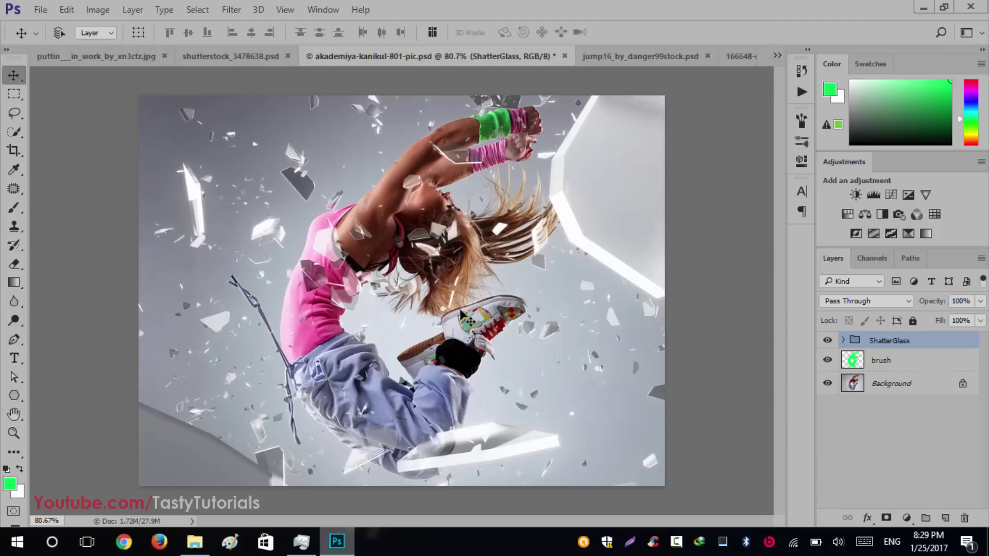
left_click(628, 56)
left_click(90, 60)
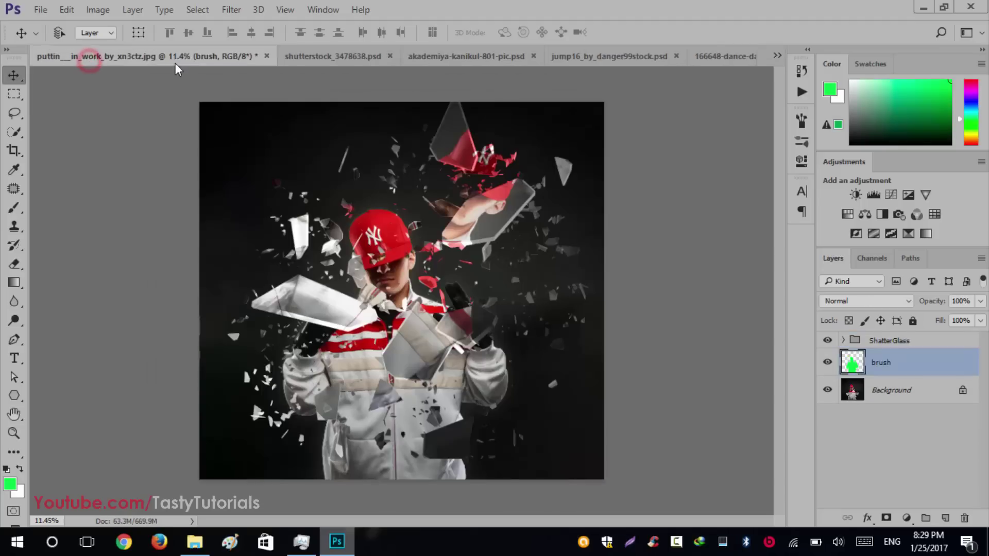
left_click(266, 57)
left_click(530, 206)
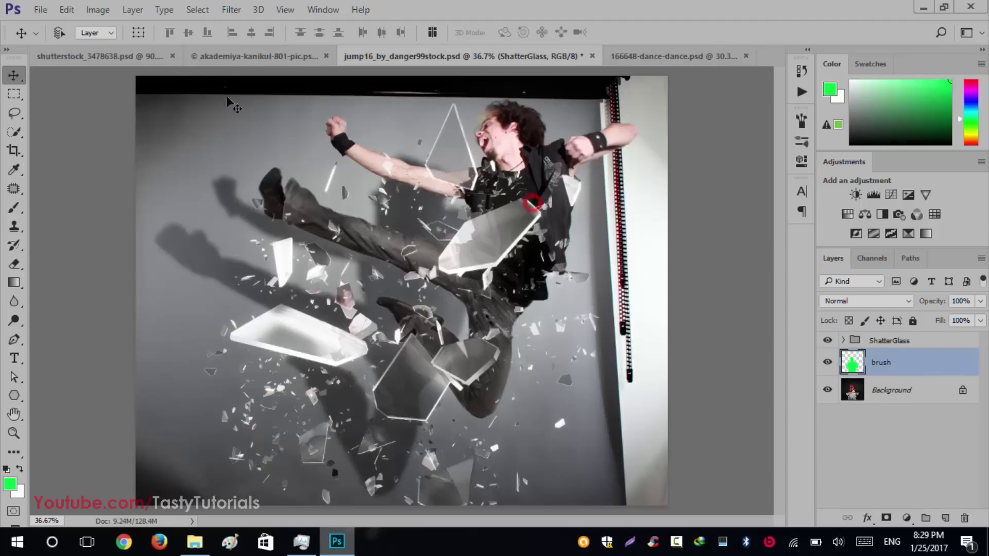
- Close shutterstock_3478638.psd and jump16_by_danger99stock.psd without saving
left_click(136, 54)
left_click(246, 56)
left_click(528, 205)
left_click(185, 58)
left_click(373, 56)
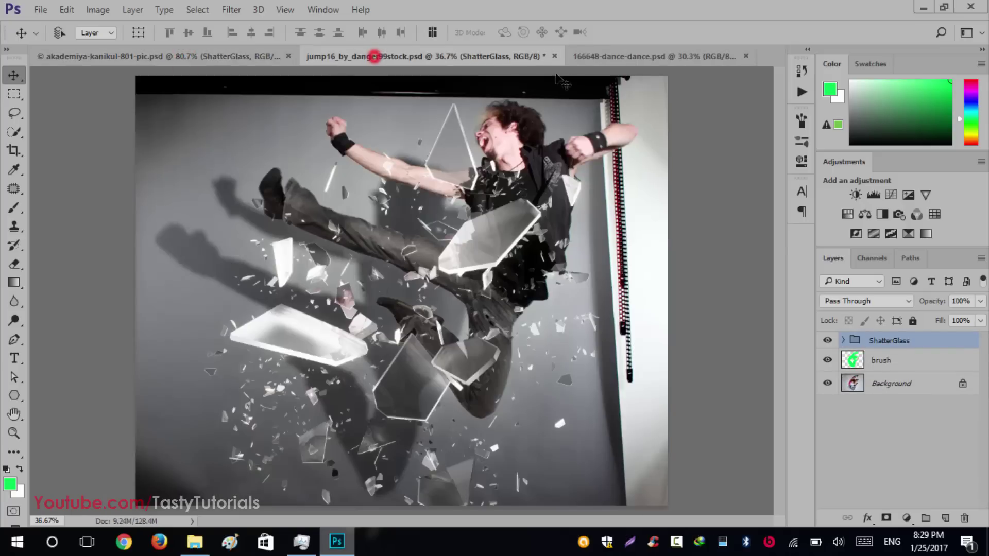
left_click(552, 54)
left_click(530, 206)
- Save and close 166648-dance-dance.psd, then delete akademiya's ShatterGlass group and brush layer
left_click(444, 55)
left_click(493, 56)
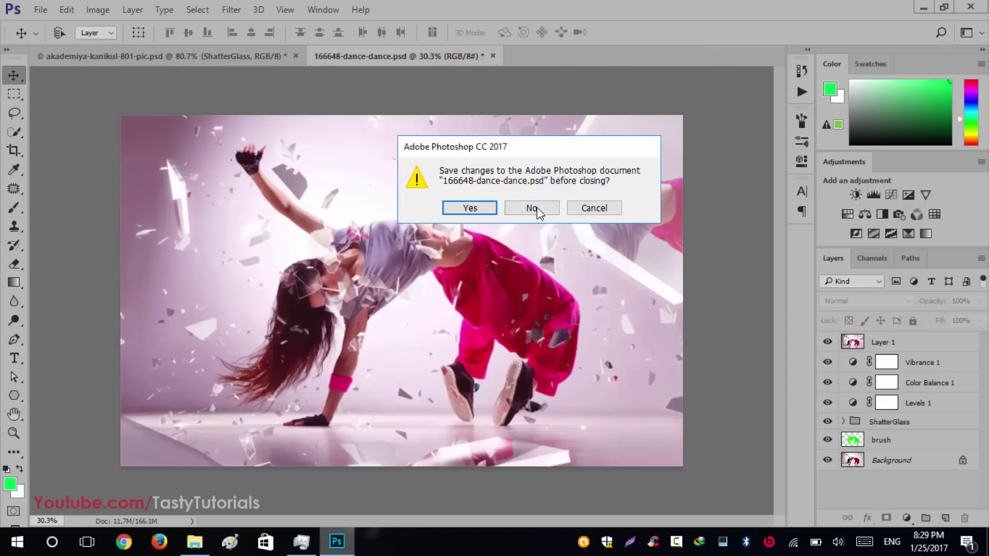
left_click(493, 206)
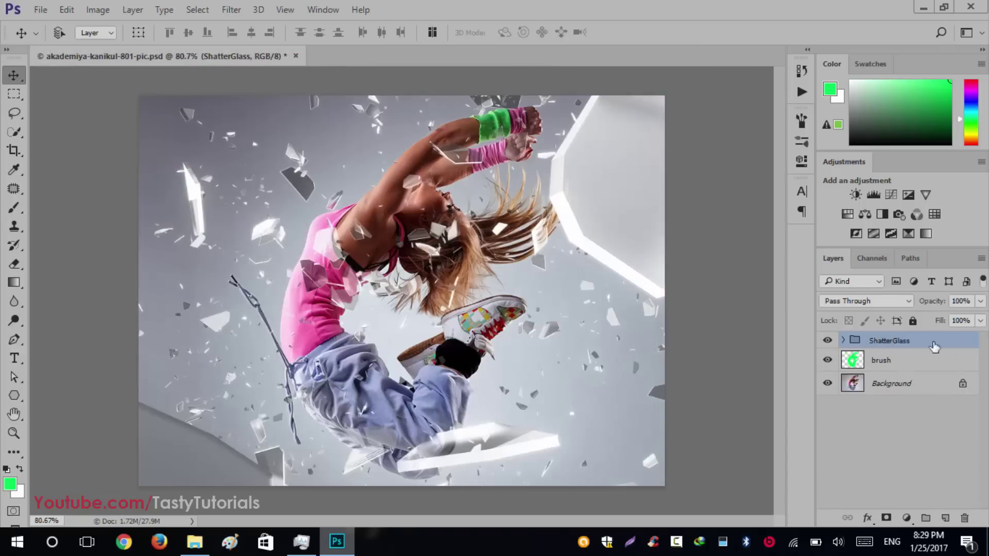
key("Delete")
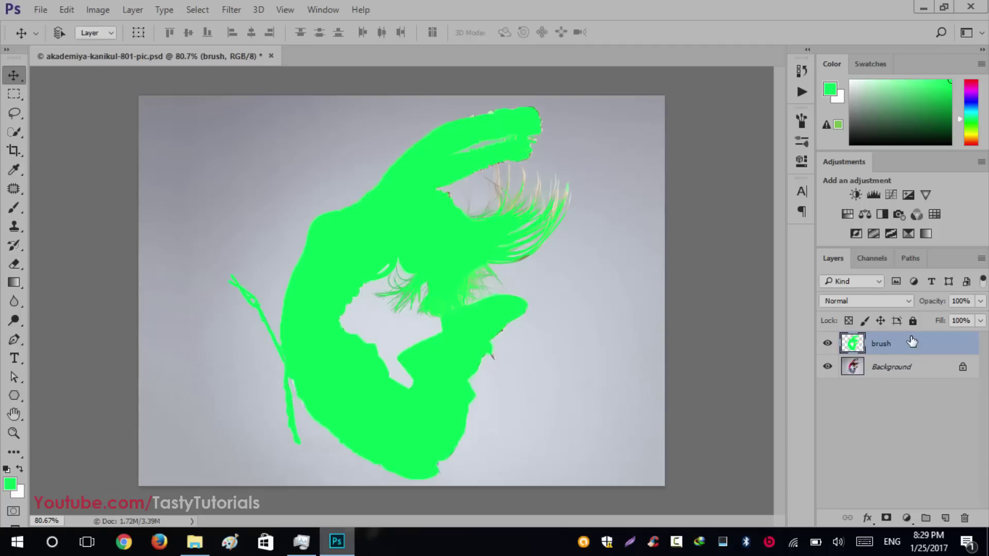
key("Delete")
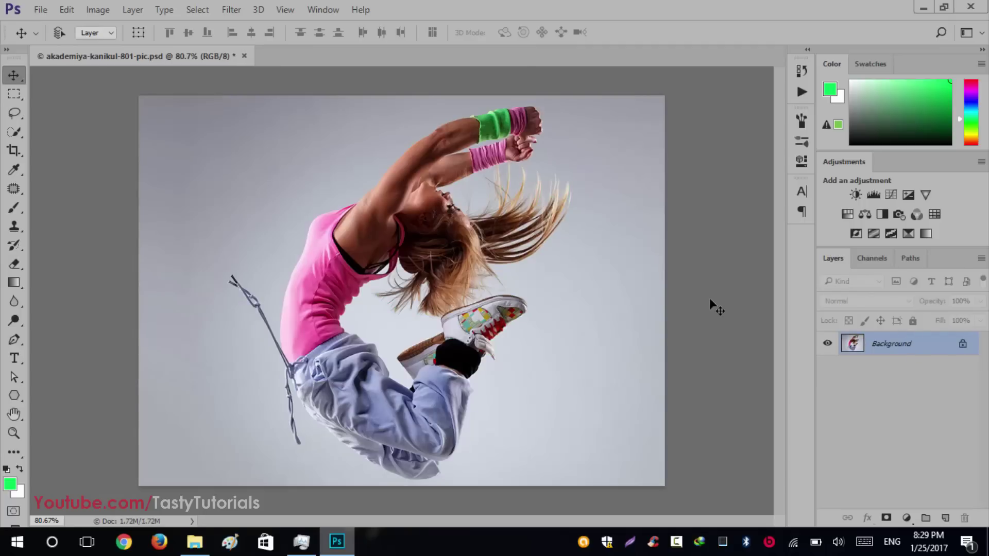
- Unlock the Background layer into Layer 0, leaving the layer style unchanged
left_click(962, 344)
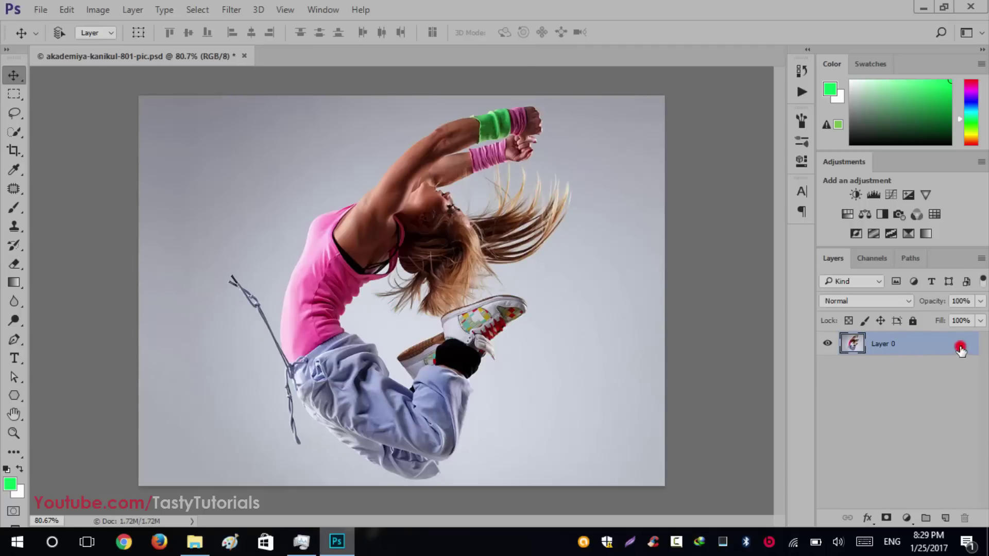
left_click(866, 100)
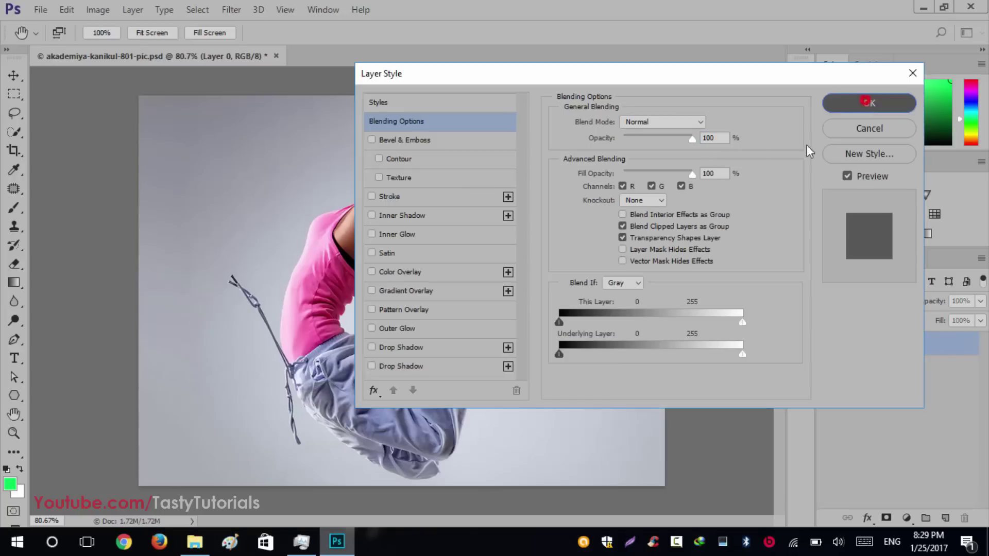
left_click(905, 391)
left_click(897, 344)
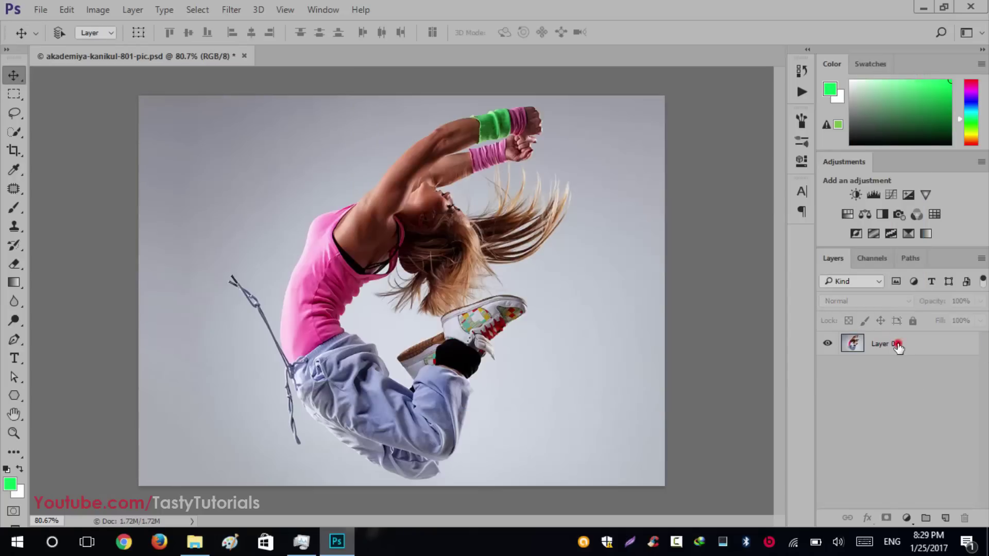
left_click(894, 401)
- Collapse the Adjustments panel, dismiss the no-layers-selected error, and select Layer 0
double_click(829, 160)
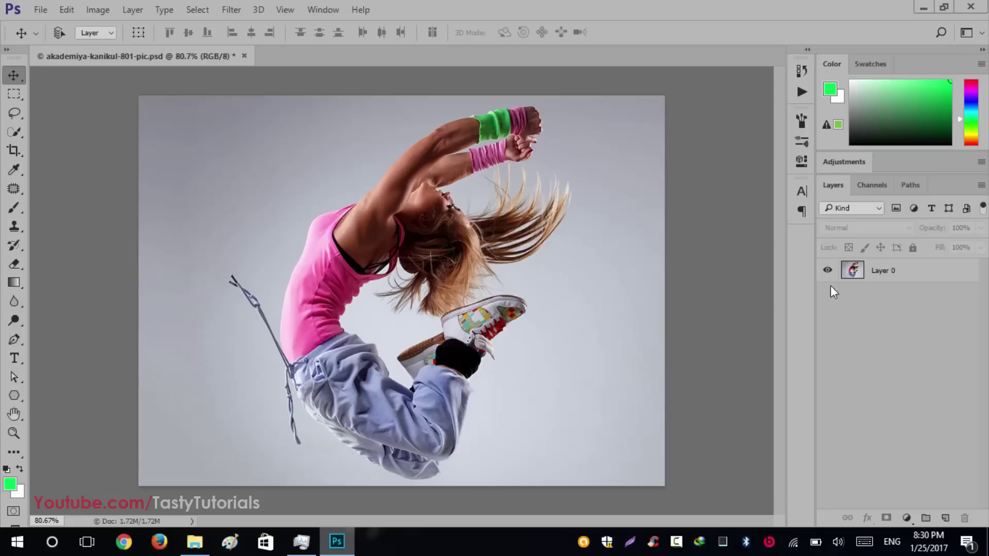
left_click(454, 236)
left_click(518, 212)
scroll(381, 278, "up", 3)
scroll(381, 278, "down", 2)
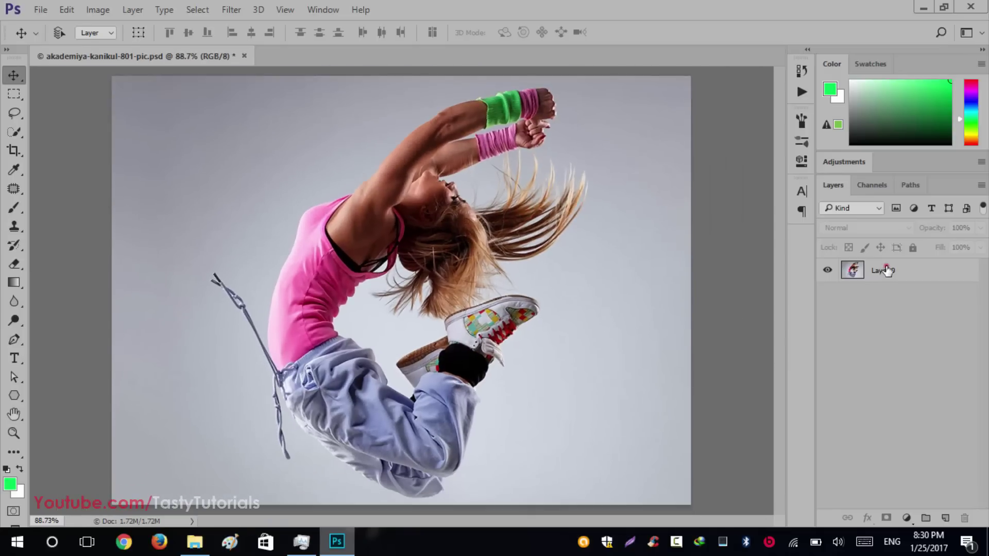
left_click(886, 272)
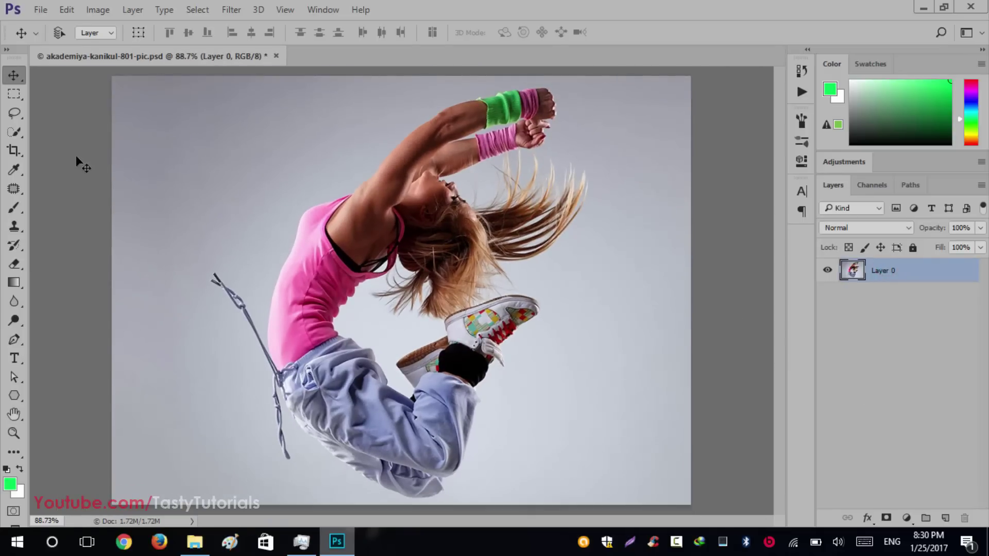
- With Quick Selection, select the dancer's arm, head, pink top, trousers and hair
left_click(7, 131)
left_click(66, 132)
mouse_move(505, 150)
left_mouse_down()
mouse_move(443, 168)
mouse_move(375, 217)
mouse_move(482, 237)
left_mouse_up()
mouse_move(322, 255)
left_mouse_down()
mouse_move(321, 224)
mouse_move(302, 266)
left_mouse_up()
mouse_move(322, 406)
left_mouse_down()
mouse_move(366, 431)
mouse_move(416, 434)
mouse_move(443, 421)
mouse_move(437, 355)
left_mouse_up()
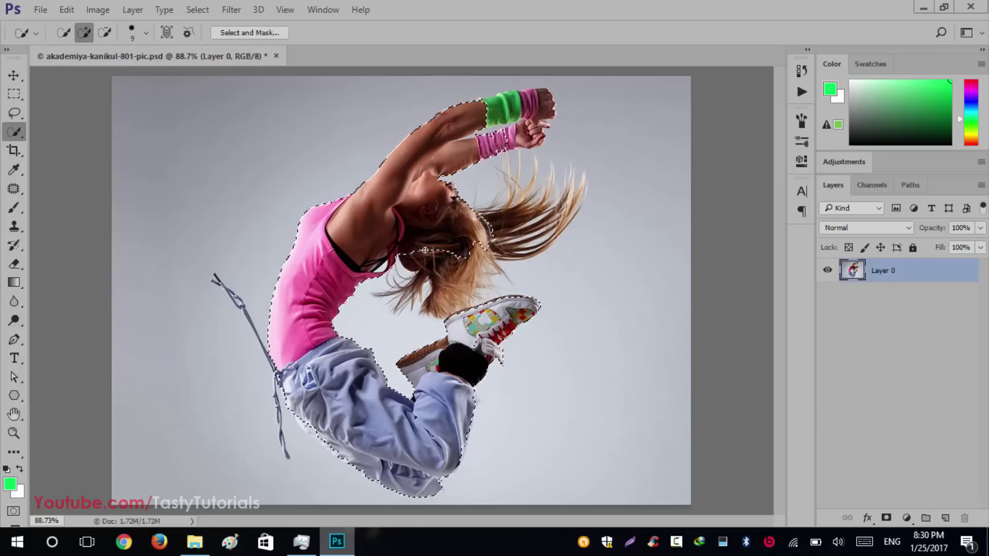
mouse_move(524, 227)
left_mouse_down()
mouse_move(510, 247)
mouse_move(536, 246)
mouse_move(564, 210)
mouse_move(543, 225)
left_mouse_up()
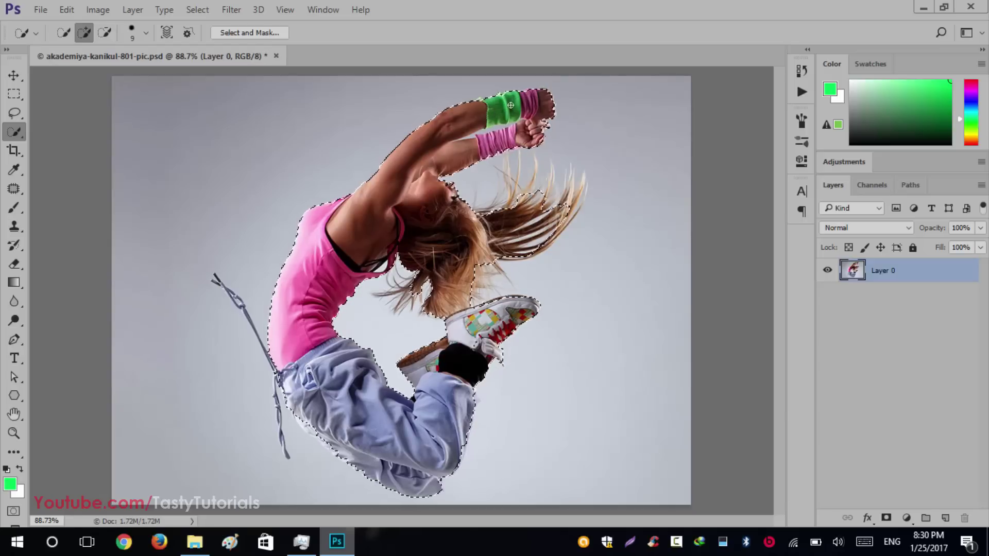
left_click_drag(511, 144, 409, 182)
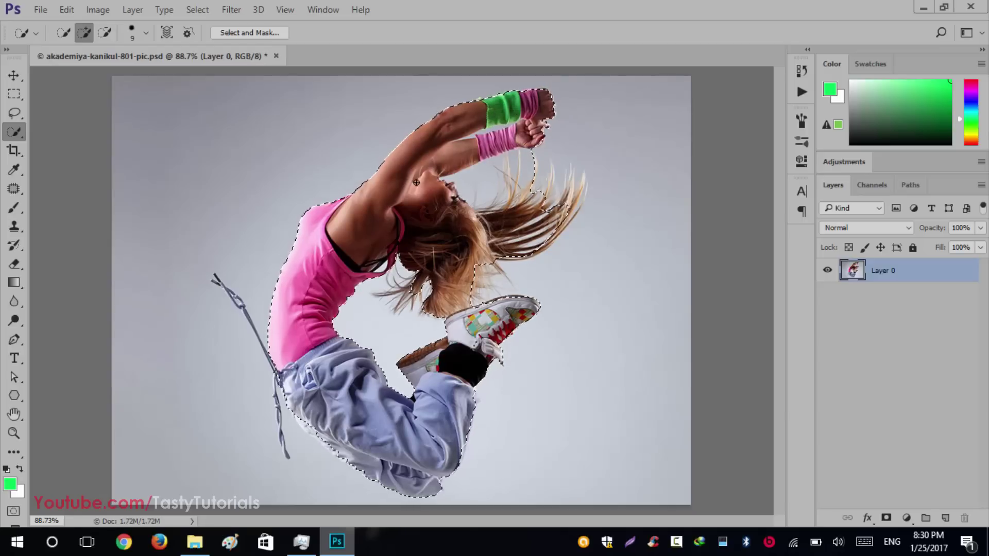
- Zoom in on the arms and refine the selection around the upper and lower fists
scroll(452, 326, "up", 3)
left_click_drag(495, 214, 492, 96)
mouse_move(432, 374)
left_mouse_down()
mouse_move(538, 220)
mouse_move(620, 292)
mouse_move(605, 304)
mouse_move(646, 302)
left_mouse_up()
left_click(413, 302)
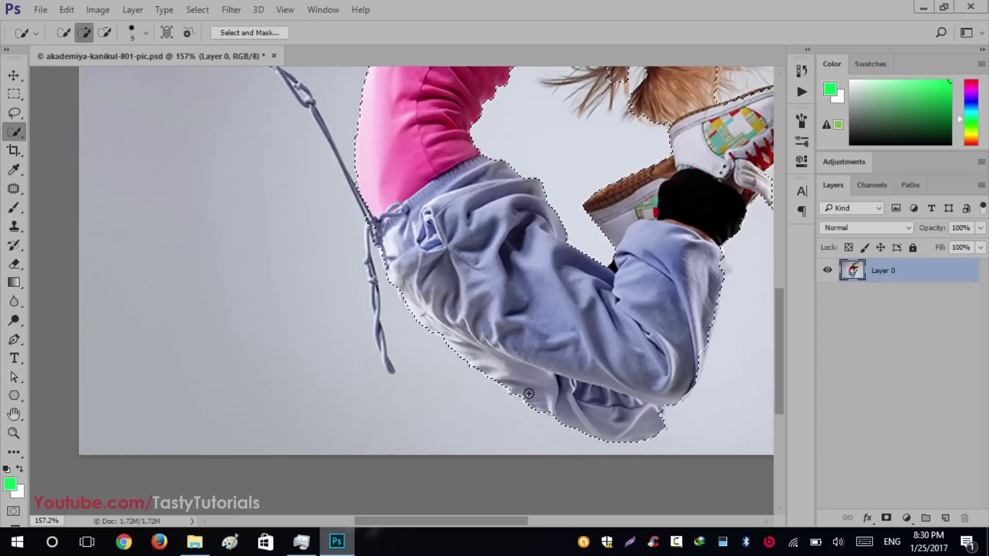
scroll(479, 353, "up", 5)
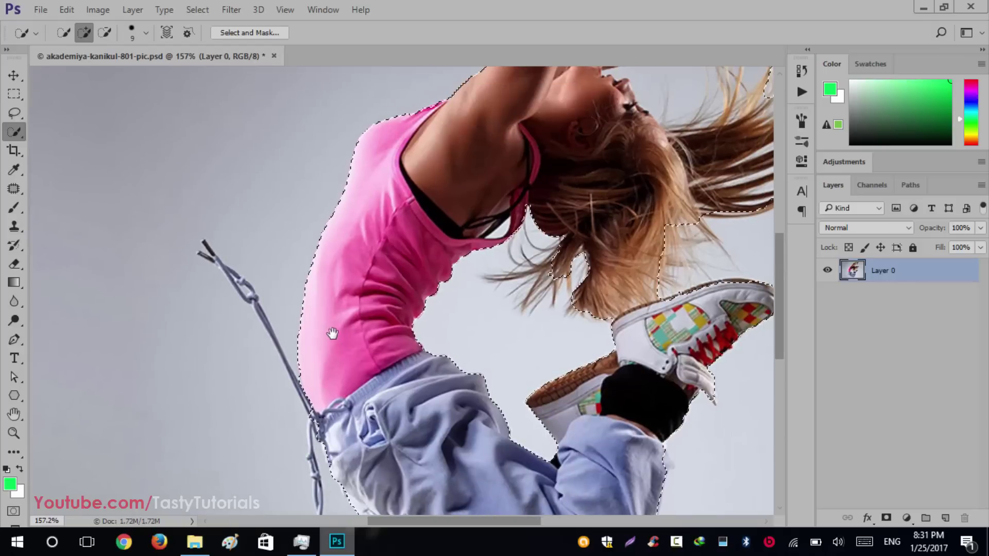
left_click_drag(397, 239, 124, 325)
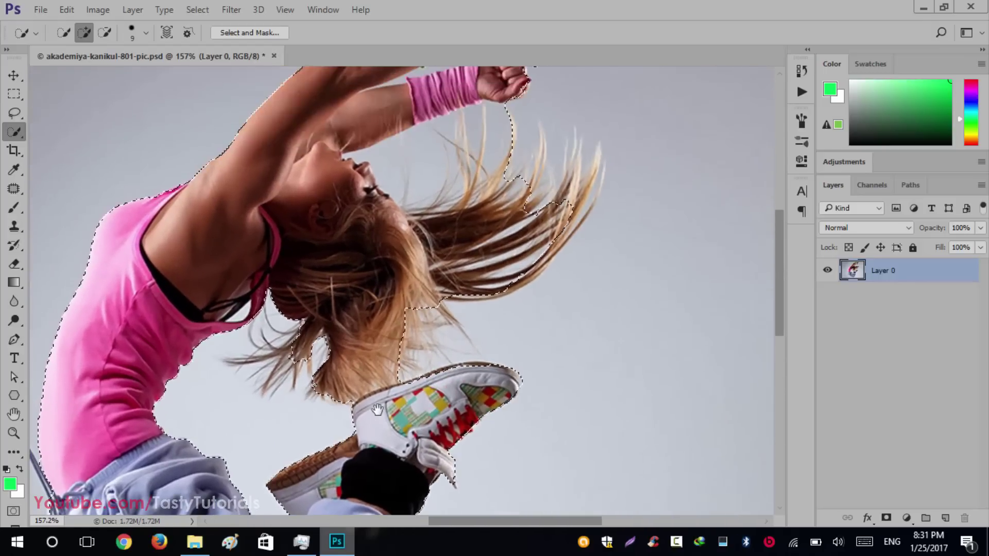
left_click_drag(343, 426, 388, 465)
scroll(342, 349, "up", 2)
scroll(494, 210, "up", 3)
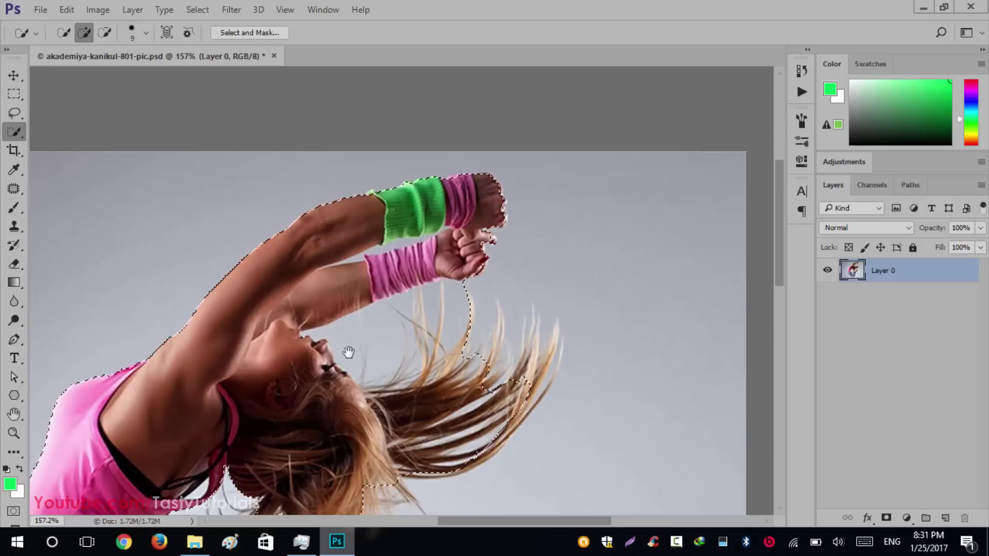
scroll(494, 211, "up", 1)
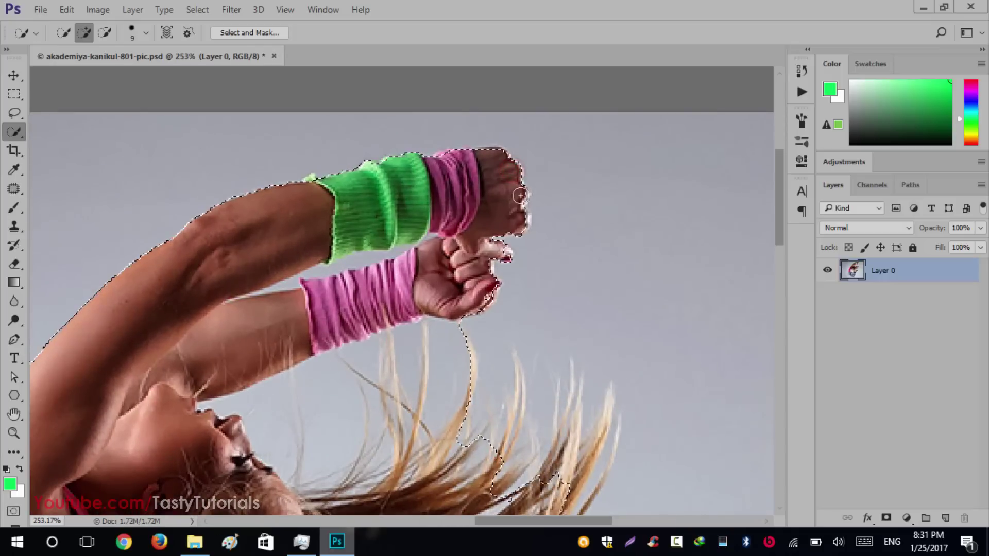
left_click_drag(522, 219, 494, 239)
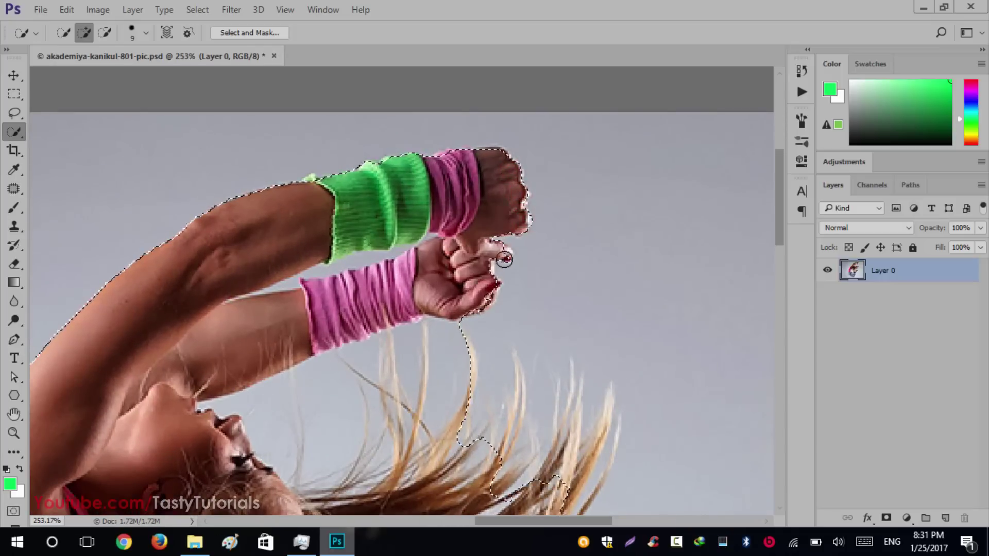
mouse_move(488, 284)
left_mouse_down()
mouse_move(447, 308)
mouse_move(412, 298)
mouse_move(428, 325)
mouse_move(497, 312)
left_mouse_up()
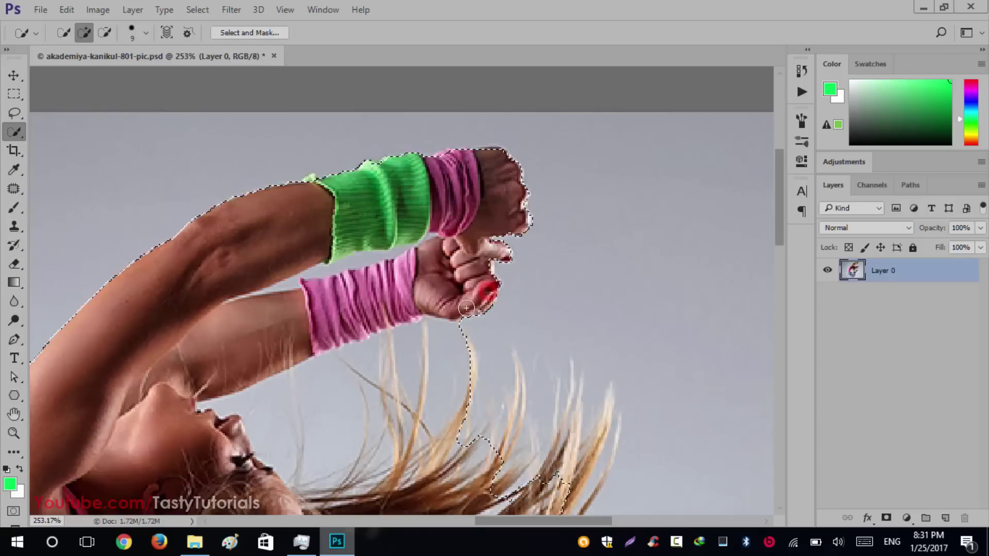
- Refine the edge between face and hair, then subtract the grey gap under the arm
scroll(428, 325, "down", 3)
mouse_move(265, 230)
left_mouse_down()
mouse_move(258, 203)
mouse_move(226, 227)
left_mouse_up()
scroll(226, 227, "up", 3)
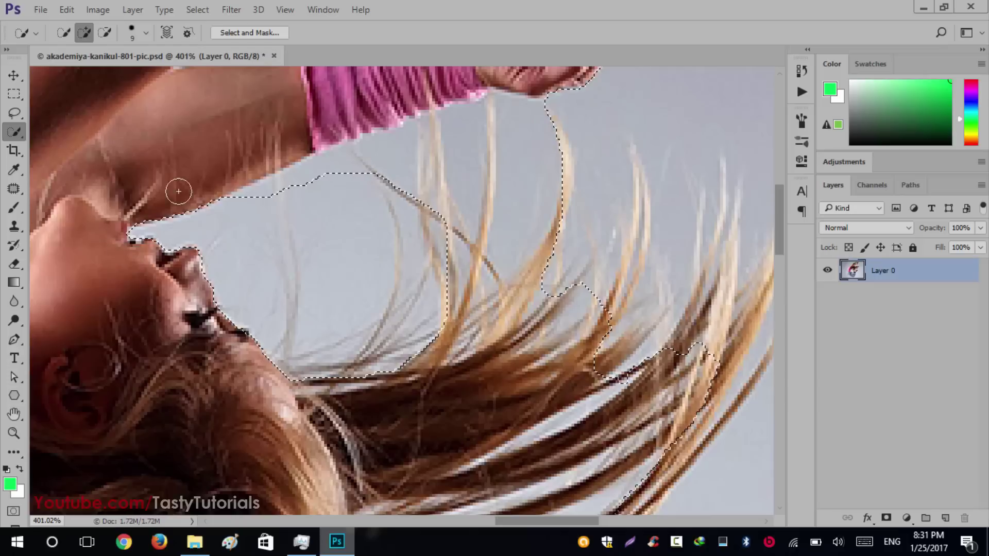
left_click_drag(309, 181, 285, 194)
key("alt")
left_click_drag(335, 171, 391, 146)
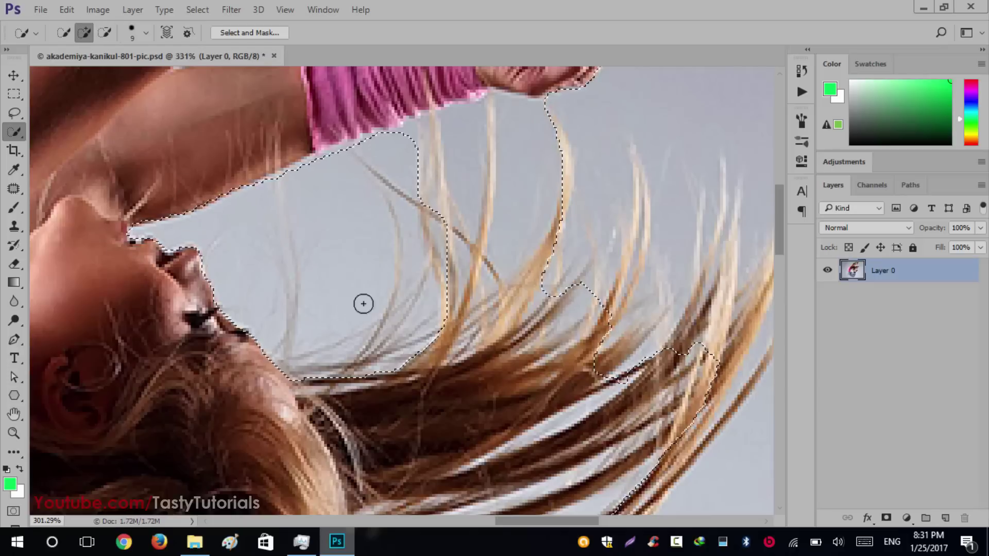
- Add the loose hair strands and pink top to the selection
scroll(375, 289, "down", 6)
scroll(432, 427, "down", 2)
scroll(432, 427, "down", 2)
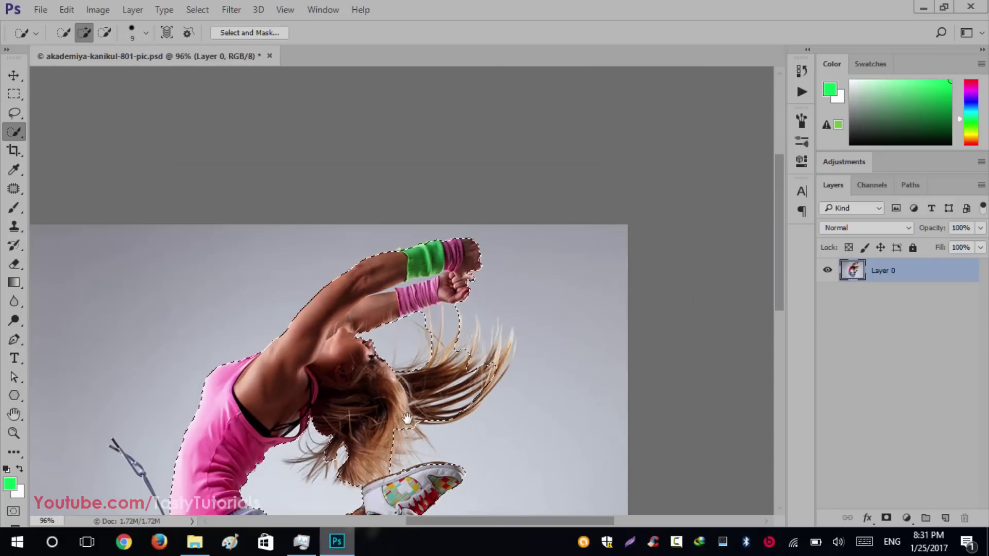
scroll(407, 418, "down", 5)
scroll(400, 287, "up", 4)
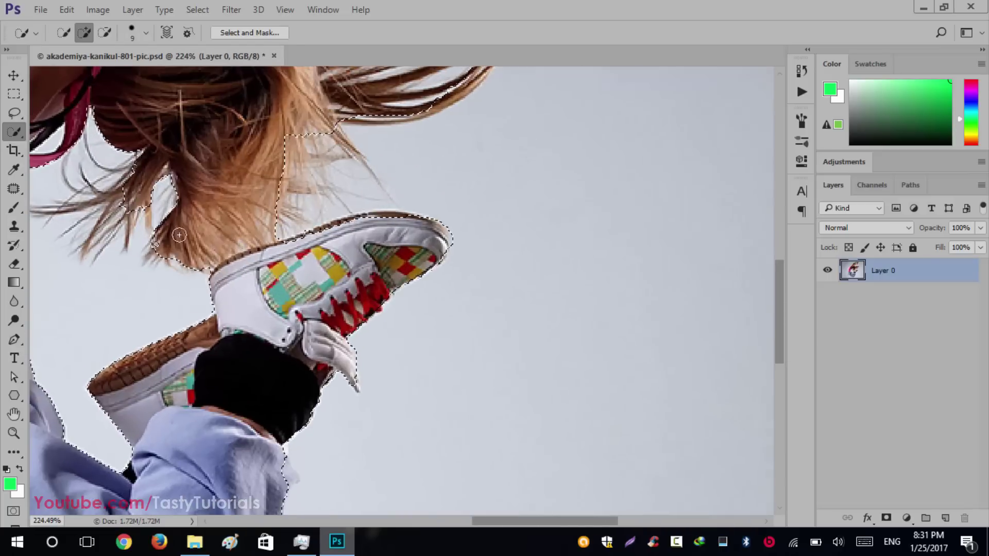
scroll(368, 210, "left", 5)
scroll(368, 210, "up", 2)
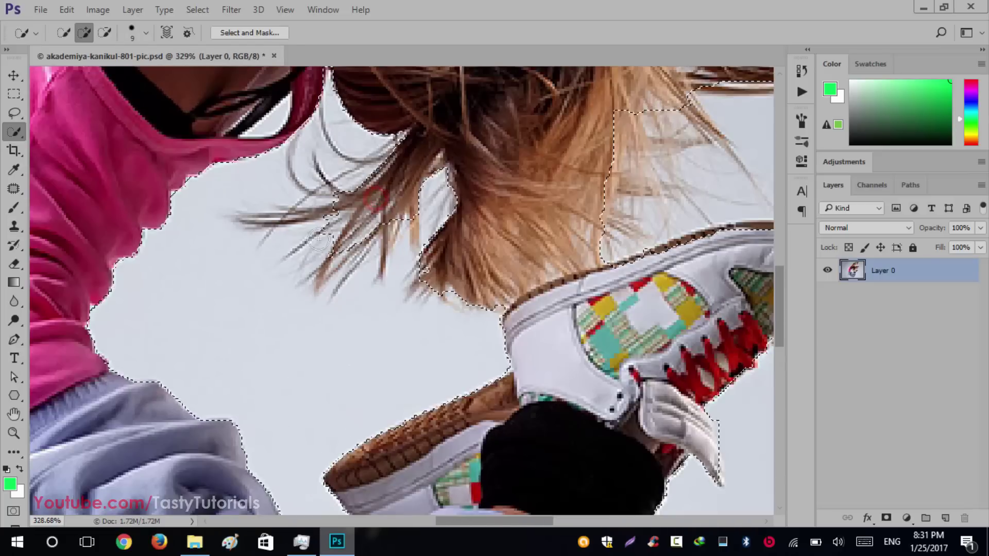
left_click(362, 217)
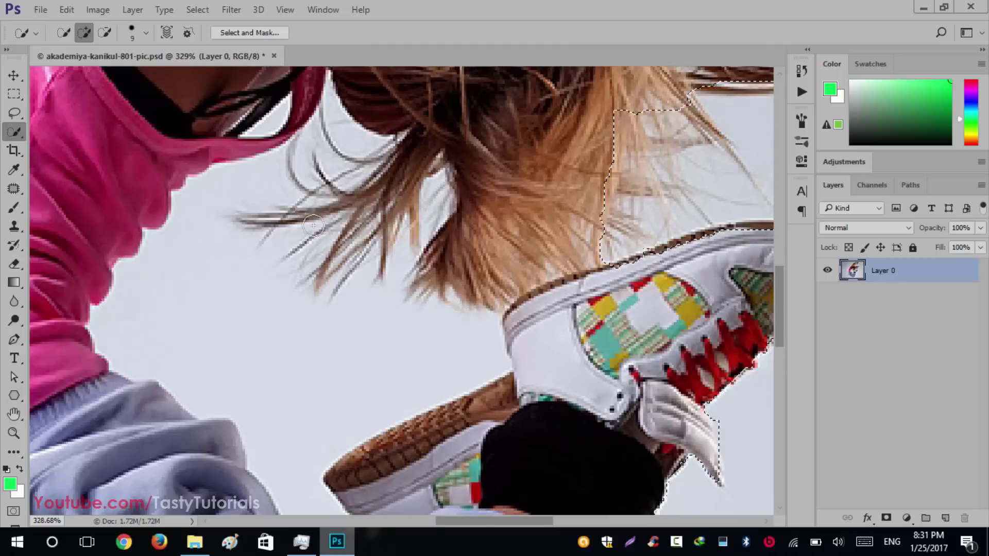
left_click(387, 200)
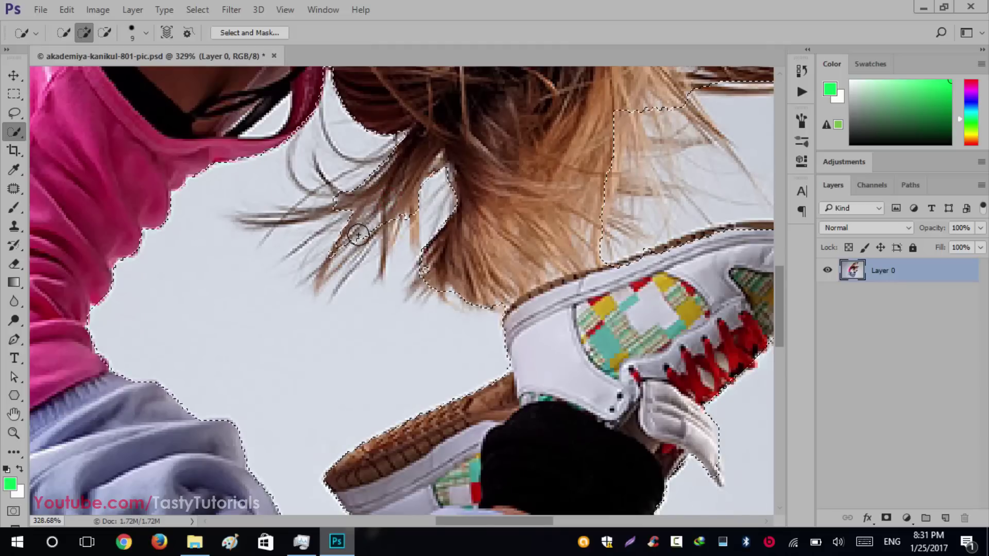
left_click(379, 221)
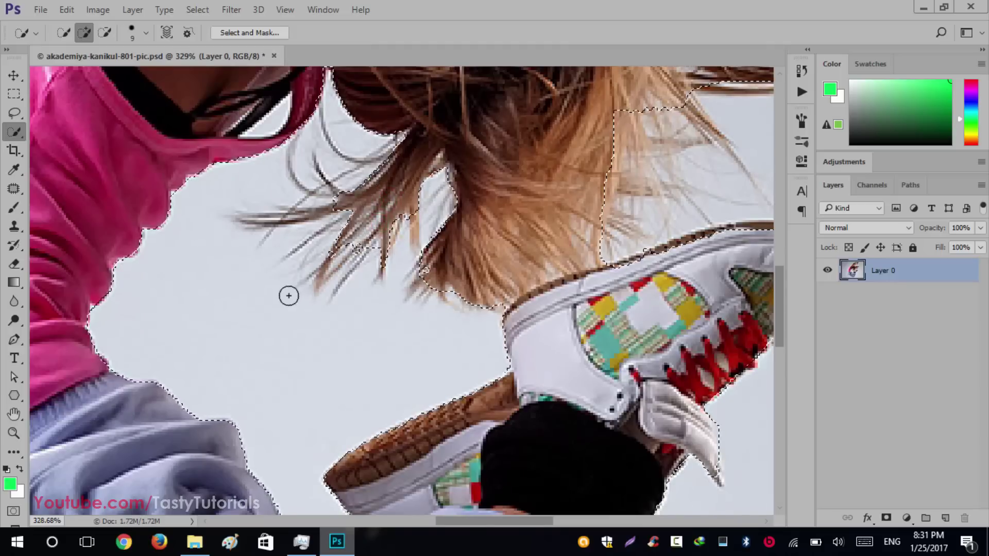
scroll(287, 294, "down", 8)
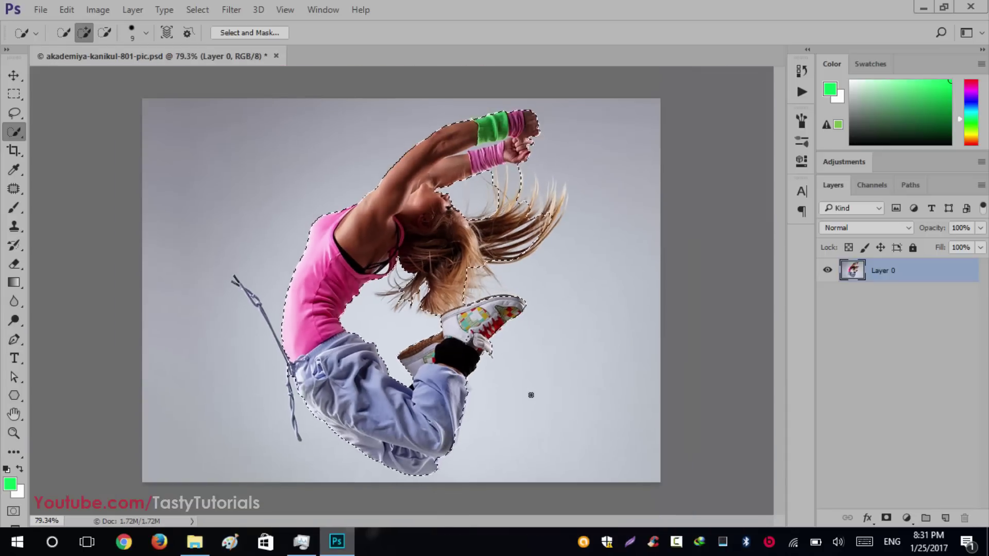
- Shrink the Quick Selection brush to size 2 and add the sneaker tip
scroll(530, 395, "up", 8)
scroll(495, 356, "up", 3)
key("bracketleft")
key("bracketleft")
key("bracketleft")
key("bracketleft")
key("bracketleft")
key("bracketleft")
key("bracketleft")
left_click(448, 293)
- Refine the selection along the sleeve's upper and lower edges
scroll(449, 322, "down", 3)
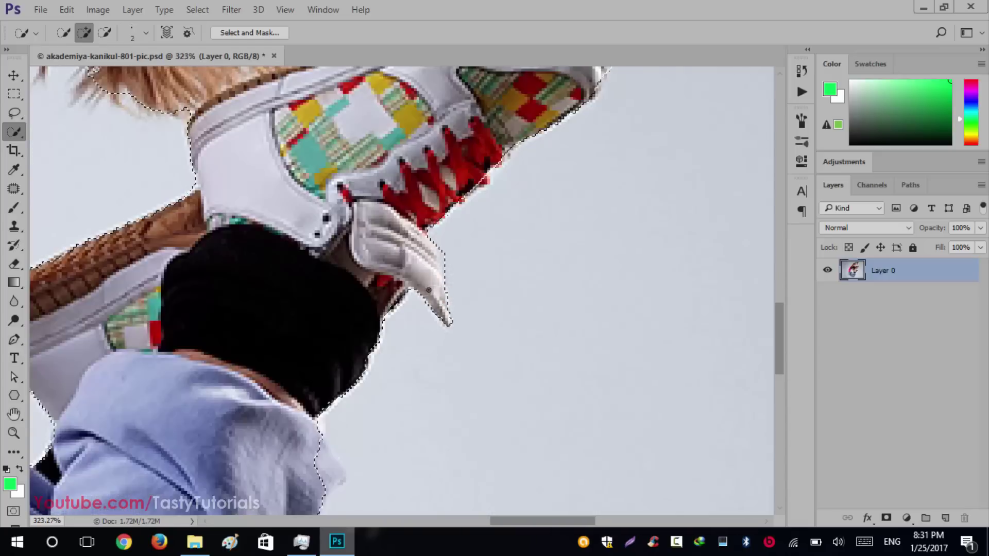
scroll(429, 290, "down", 5)
scroll(391, 314, "up", 5)
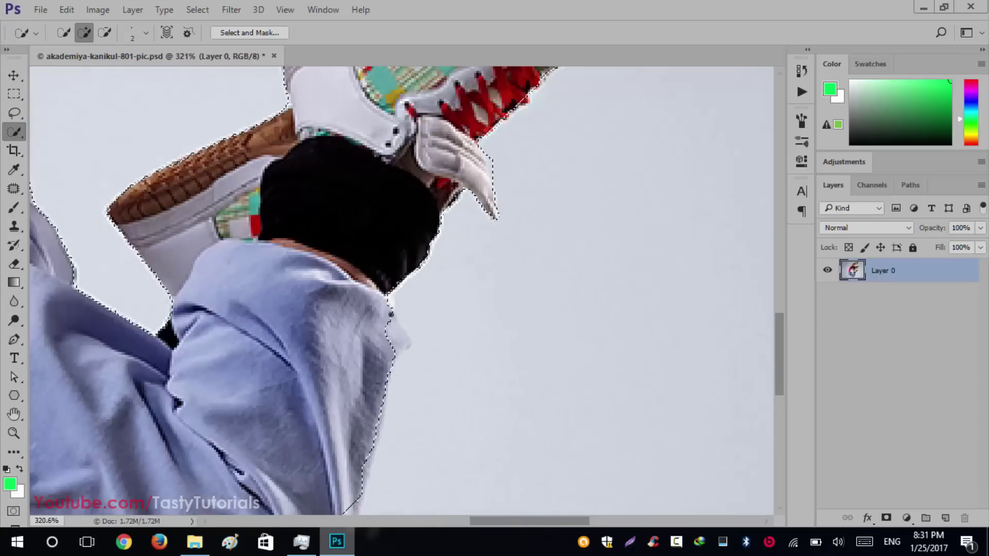
scroll(351, 388, "down", 3)
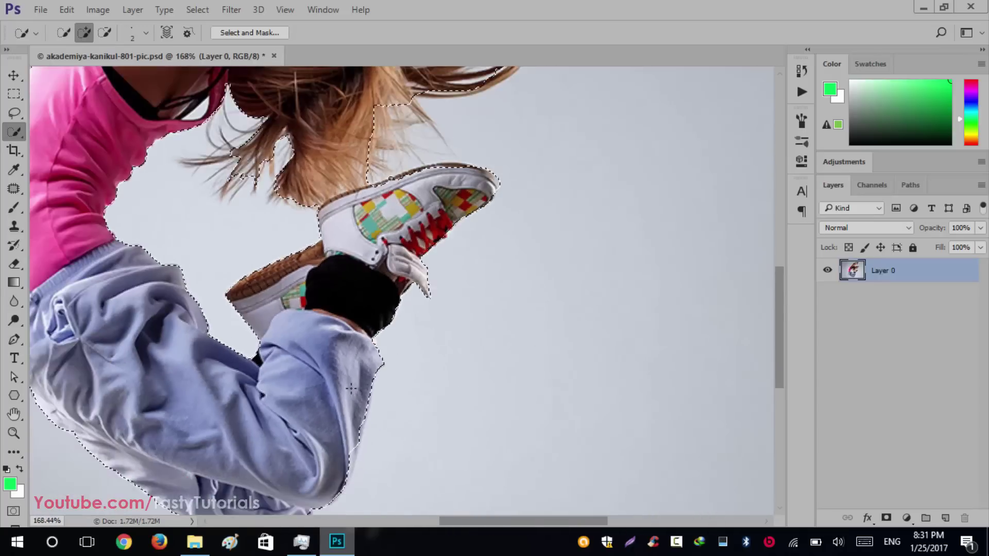
scroll(392, 260, "up", 2)
left_click(421, 236)
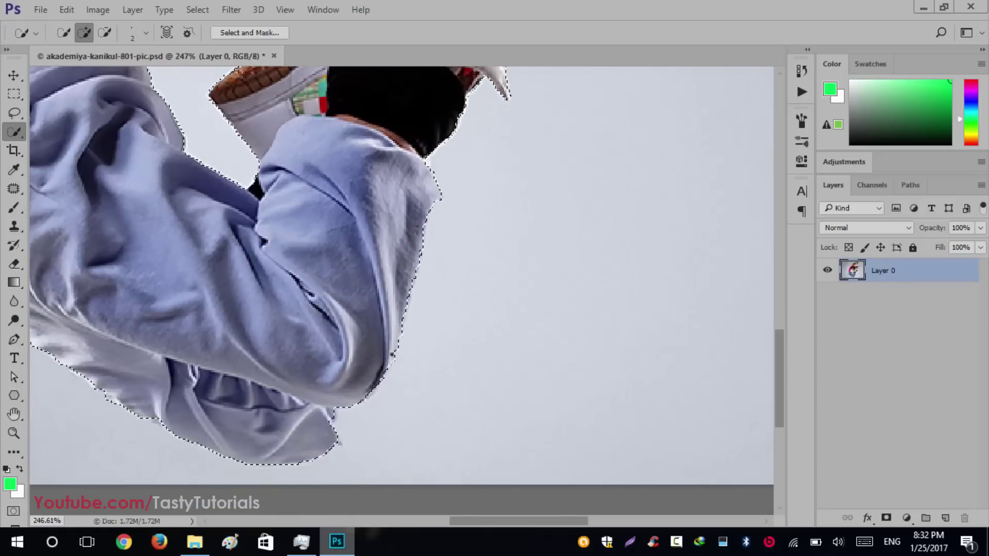
scroll(390, 358, "down", 1)
scroll(361, 392, "up", 2)
left_click(335, 419)
scroll(335, 419, "down", 1)
scroll(470, 197, "down", 5)
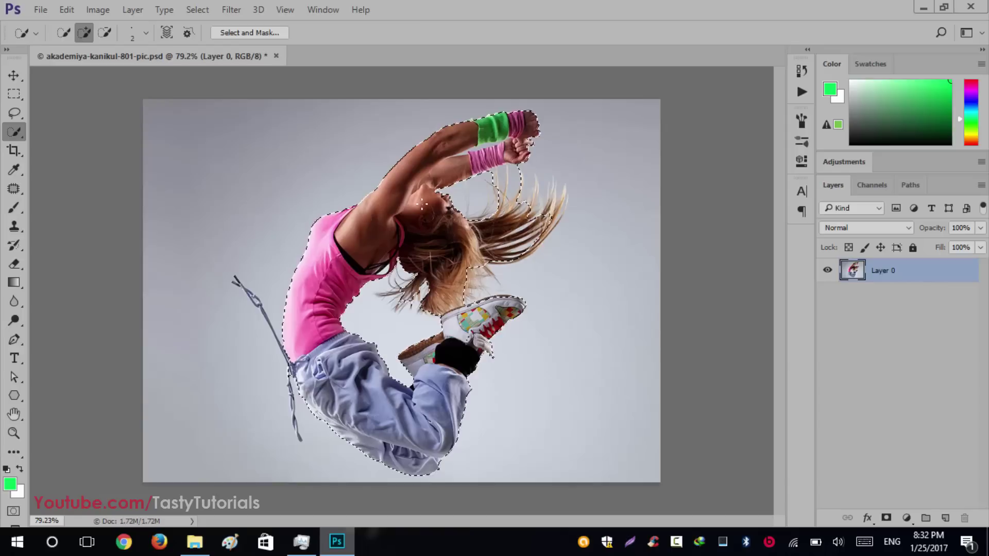
- Add a layer mask to Layer 0 from the selection and open Select and Mask
left_click(946, 517)
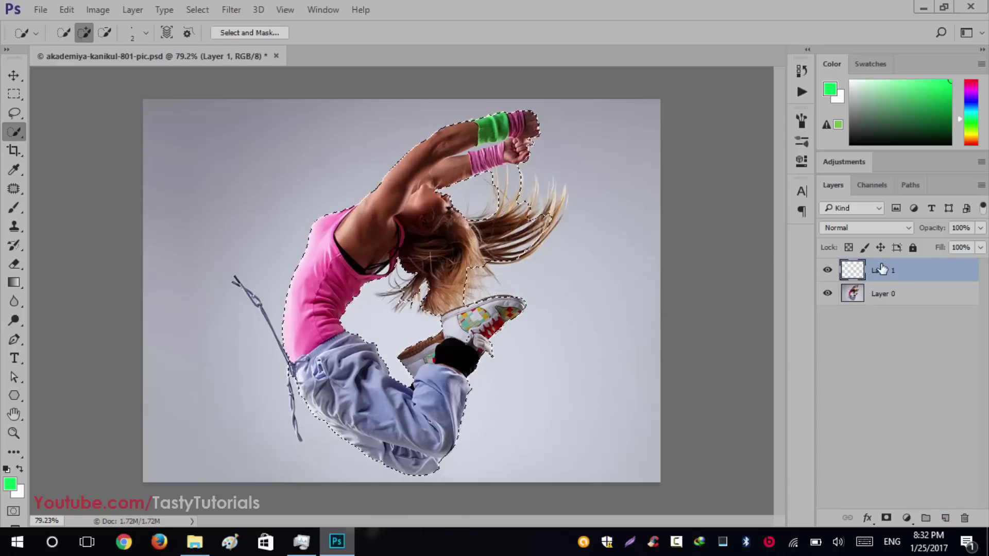
left_click_drag(943, 261, 966, 517)
left_click(886, 518)
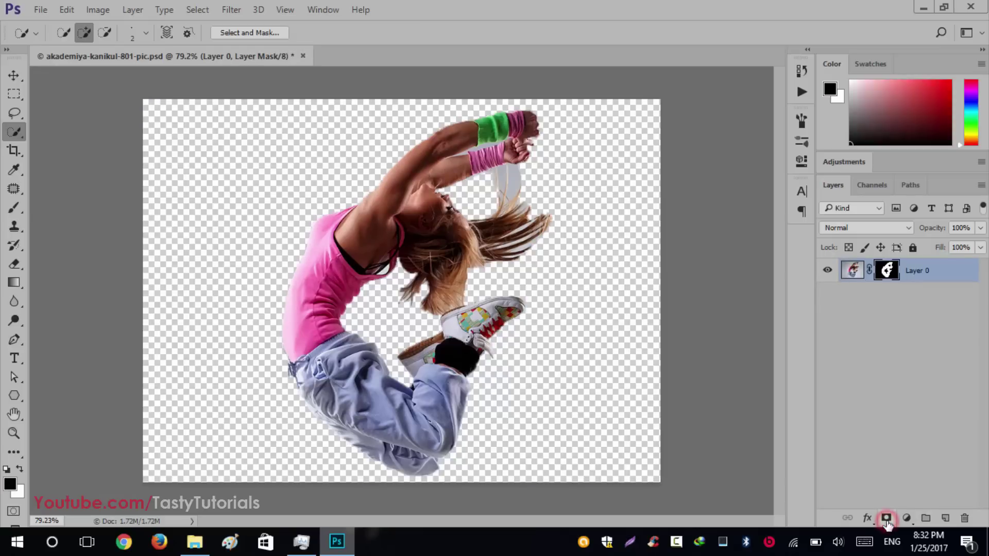
scroll(265, 244, "down", 2)
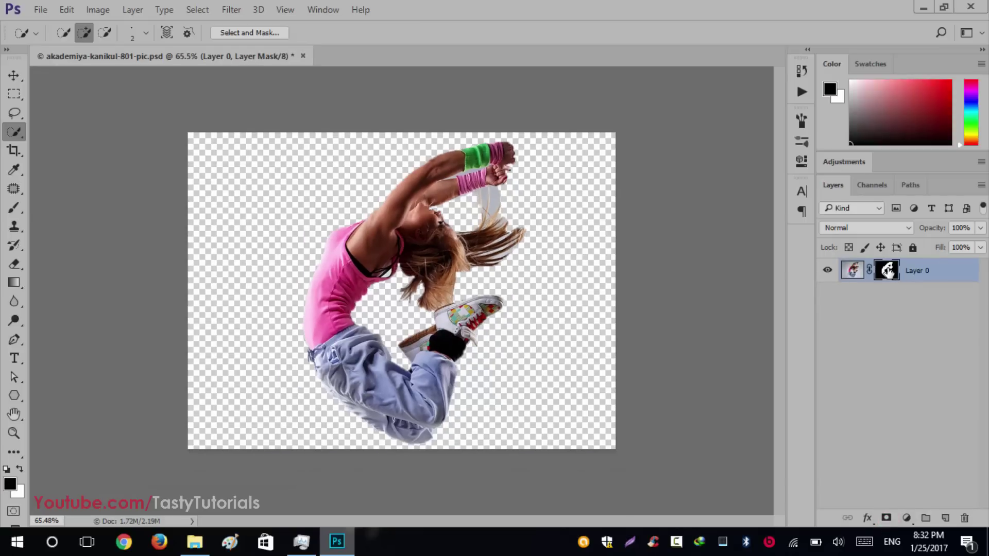
right_click(887, 271)
left_click(830, 390)
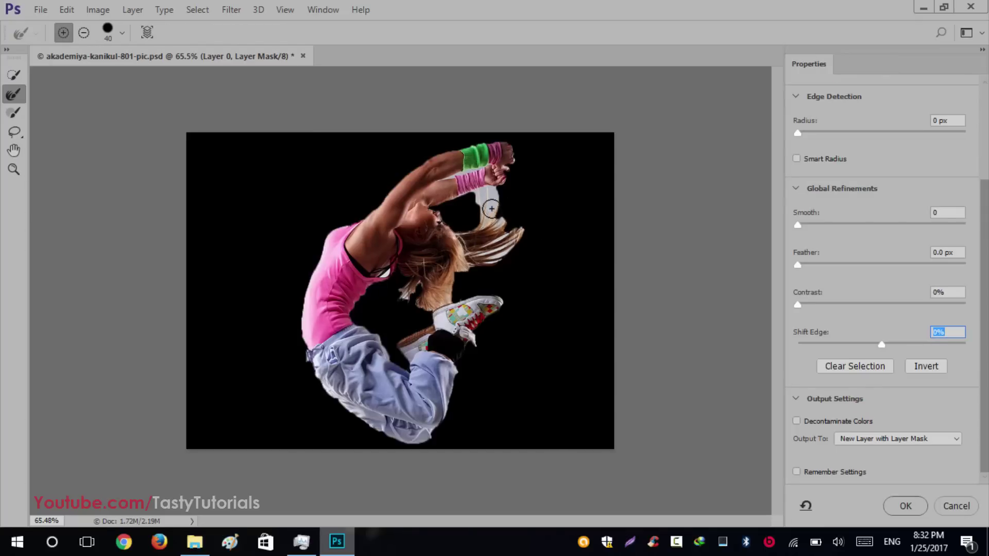
- Paint with the Refine Edge Brush over the hair fringes and arm edges up to the green wristband
left_click(277, 174)
left_click(358, 187)
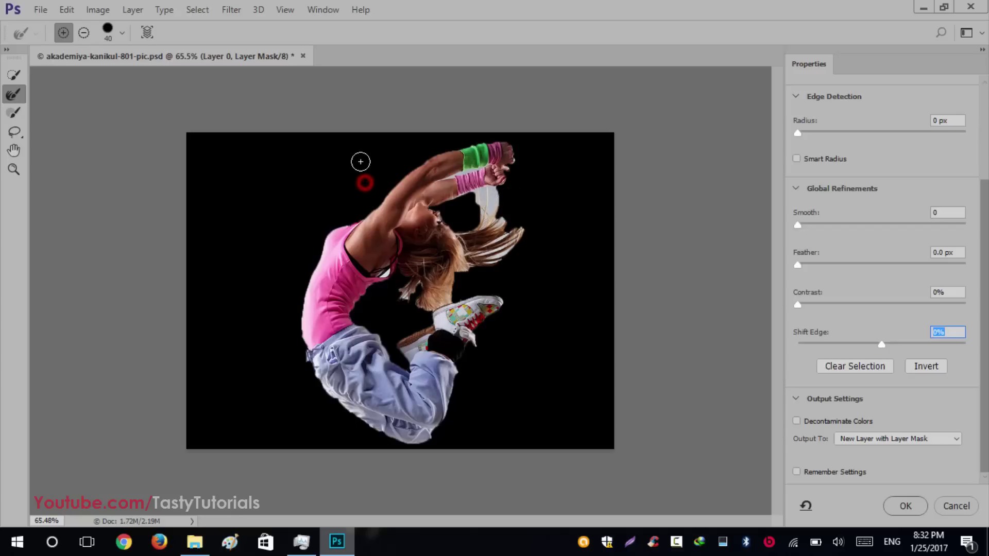
left_click_drag(490, 197, 470, 186)
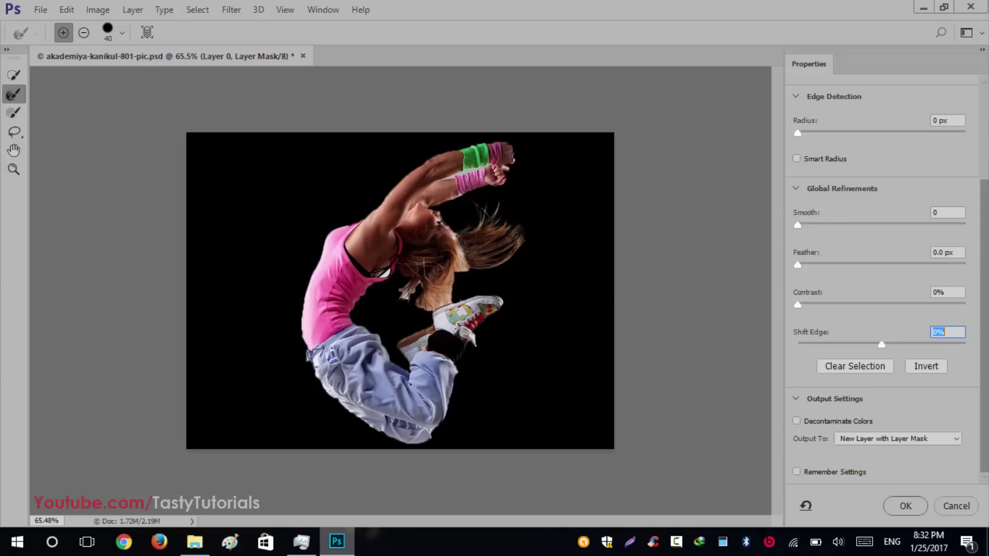
left_click_drag(450, 285, 420, 302)
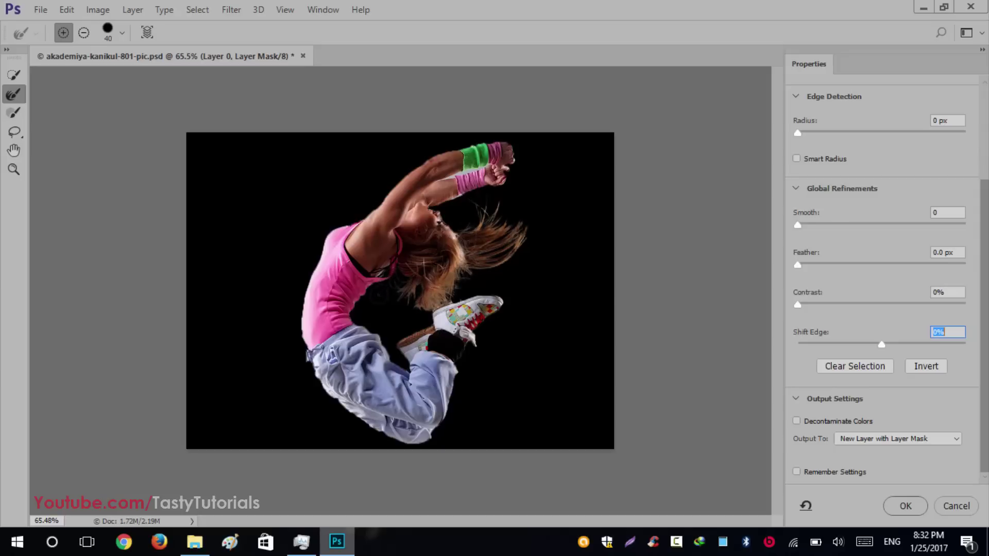
left_click_drag(424, 285, 454, 238)
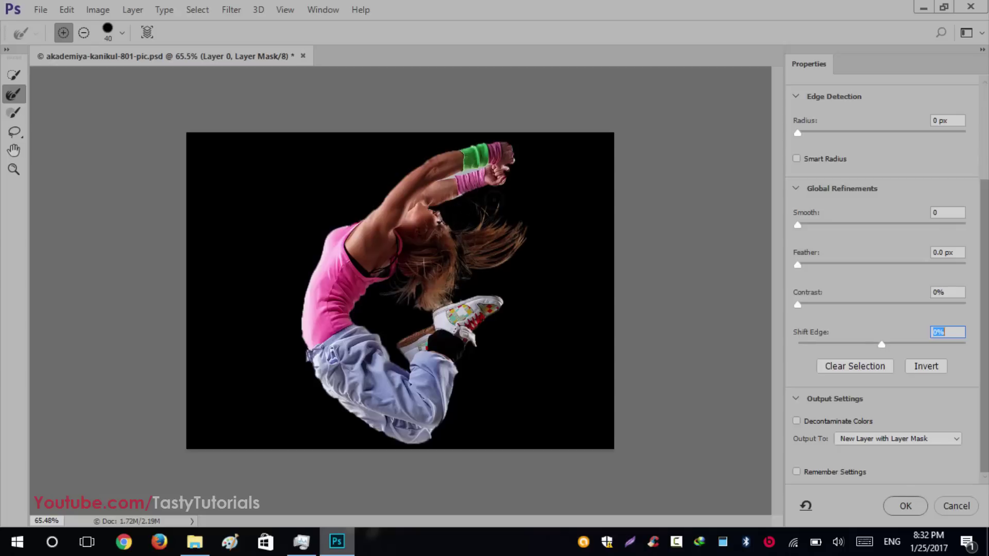
mouse_move(468, 182)
left_mouse_down()
mouse_move(481, 166)
mouse_move(437, 184)
mouse_move(455, 176)
left_mouse_up()
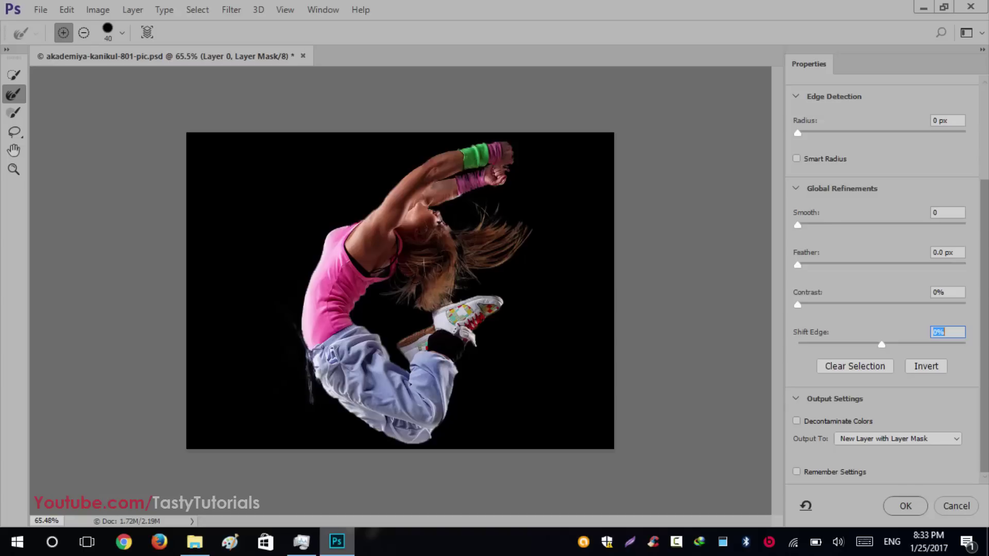
mouse_move(500, 289)
left_mouse_down()
mouse_move(447, 264)
mouse_move(477, 236)
mouse_move(457, 198)
left_mouse_up()
- Try Decontaminate Colors and leave it off, then set Shift Edge to -5%
left_click(807, 421)
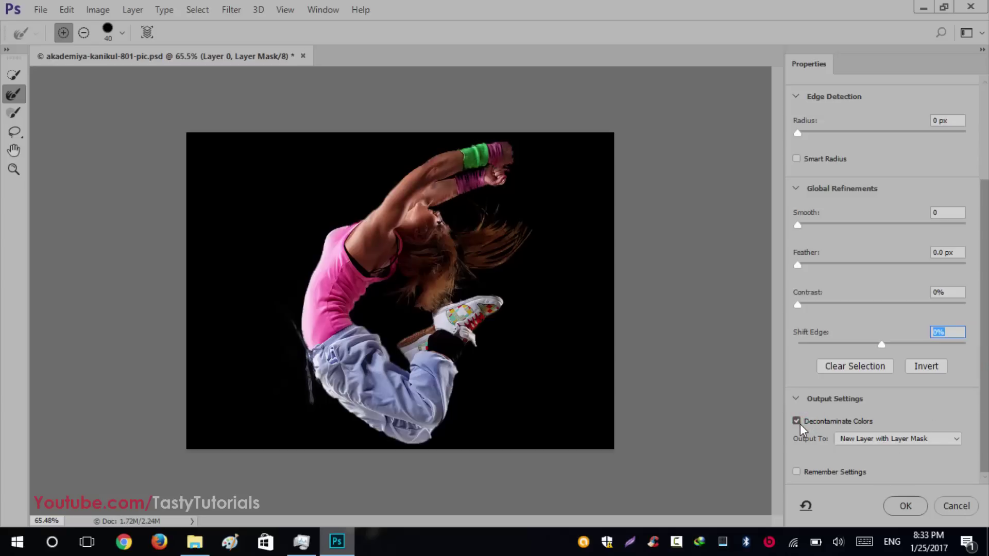
left_click(801, 421)
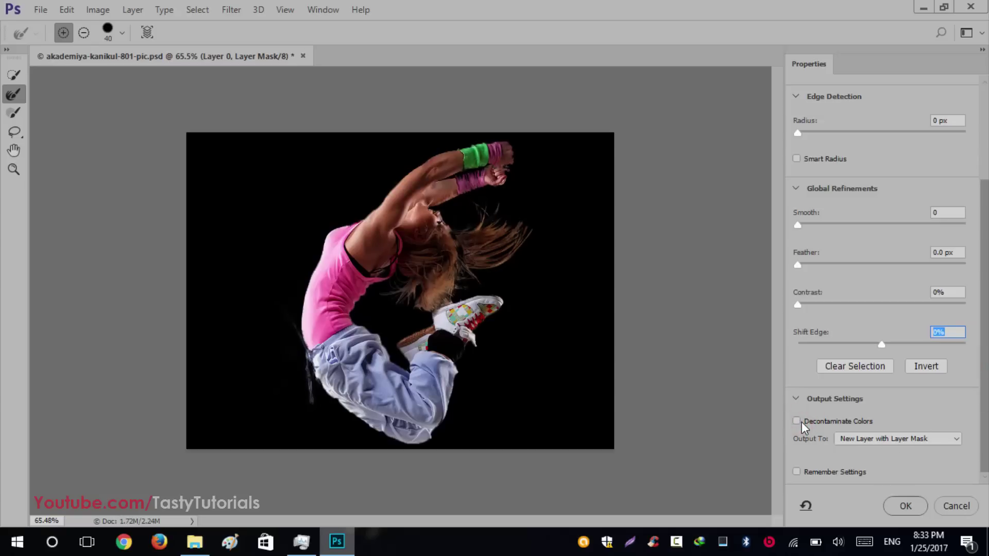
mouse_move(883, 343)
left_mouse_down()
mouse_move(871, 348)
mouse_move(893, 346)
left_mouse_up()
type("0")
- Output the refined mask as a masked layer copy and set up a white brush at size 60
left_click(890, 505)
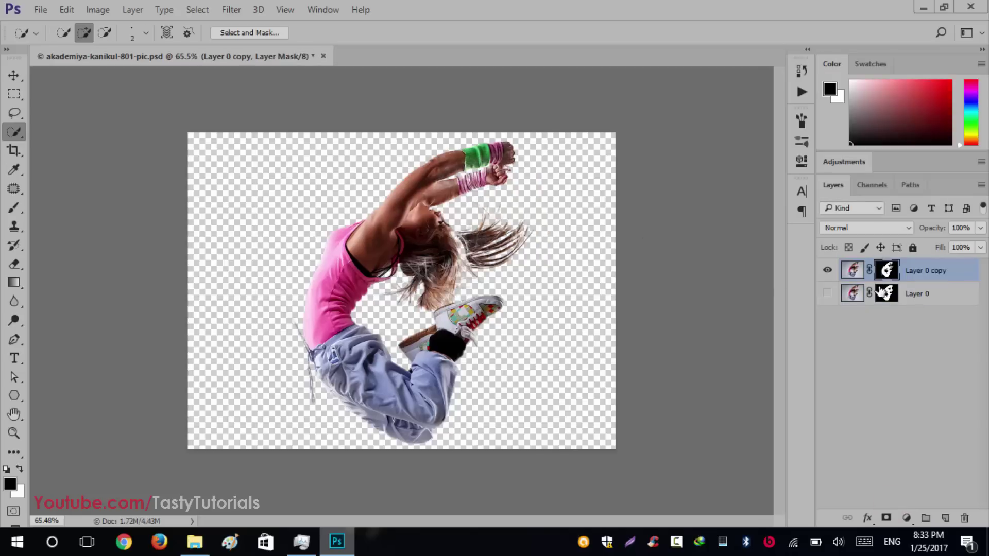
scroll(474, 223, "up", 5)
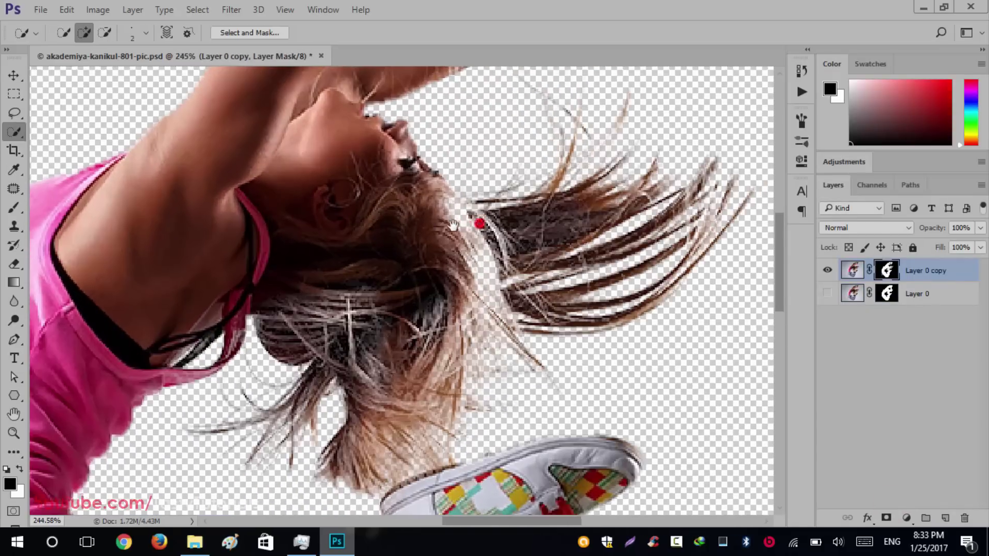
key("b")
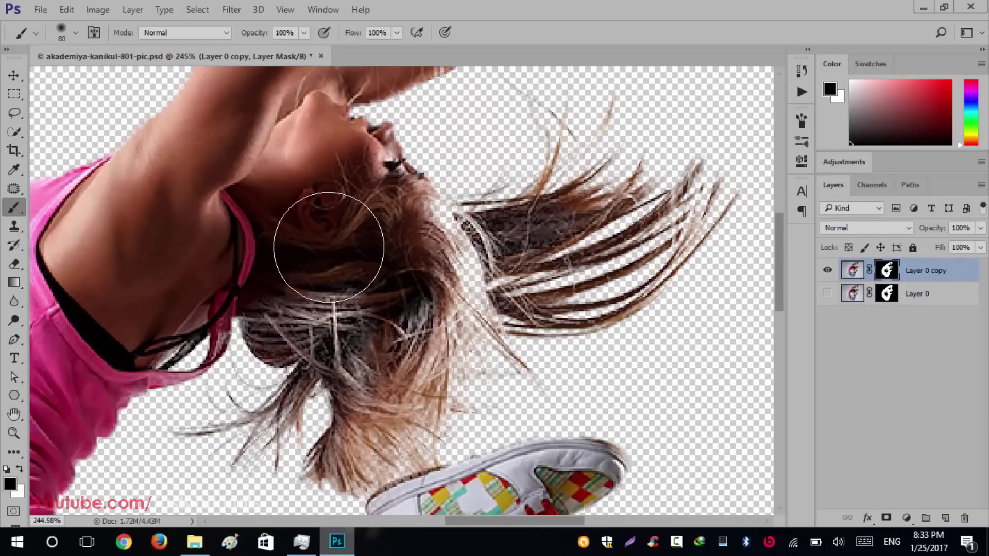
left_click(20, 469)
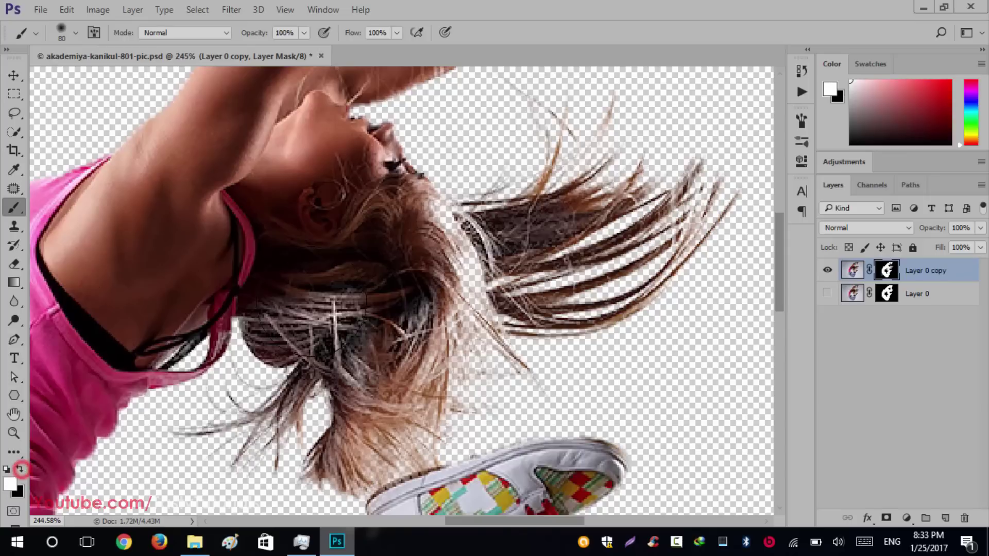
left_click(251, 33)
key("bracketleft")
key("bracketleft")
- Paint back the hidden hair strands on the mask, shrinking the brush from 30 to 9
left_click(468, 227)
key("bracketleft")
key("bracketleft")
key("bracketleft")
mouse_move(443, 235)
left_mouse_down()
mouse_move(448, 222)
mouse_move(479, 263)
mouse_move(437, 336)
mouse_move(443, 381)
mouse_move(376, 438)
mouse_move(351, 320)
mouse_move(299, 335)
mouse_move(258, 315)
mouse_move(257, 343)
left_mouse_up()
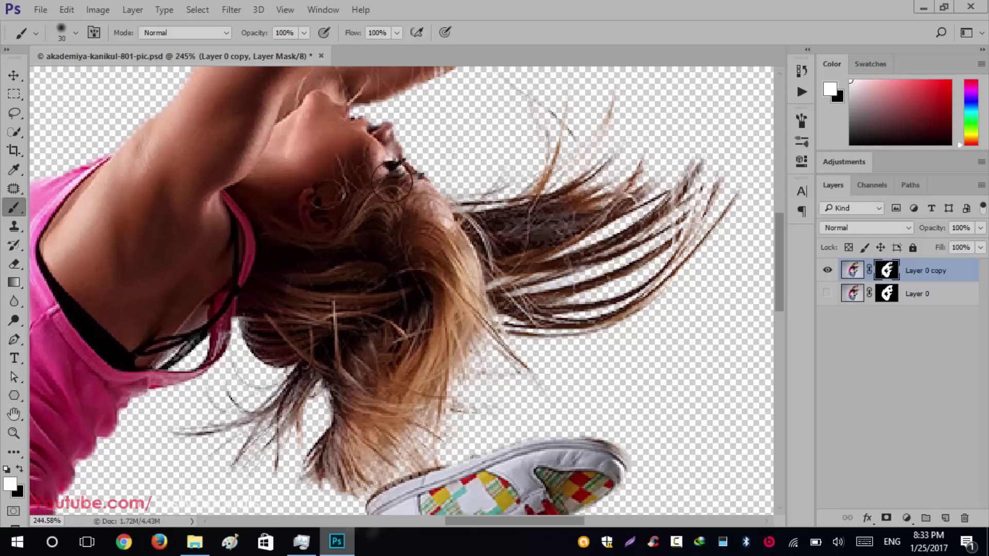
mouse_move(497, 214)
left_mouse_down()
mouse_move(593, 219)
mouse_move(497, 296)
mouse_move(479, 298)
mouse_move(486, 305)
mouse_move(563, 221)
left_mouse_up()
mouse_move(485, 269)
left_mouse_down()
mouse_move(390, 298)
mouse_move(398, 285)
mouse_move(381, 310)
mouse_move(413, 308)
mouse_move(401, 304)
mouse_move(367, 331)
mouse_move(377, 314)
mouse_move(283, 325)
mouse_move(364, 319)
mouse_move(330, 280)
left_mouse_up()
key("bracketleft")
key("bracketleft")
key("bracketleft")
key("bracketleft")
scroll(417, 443, "down", 5)
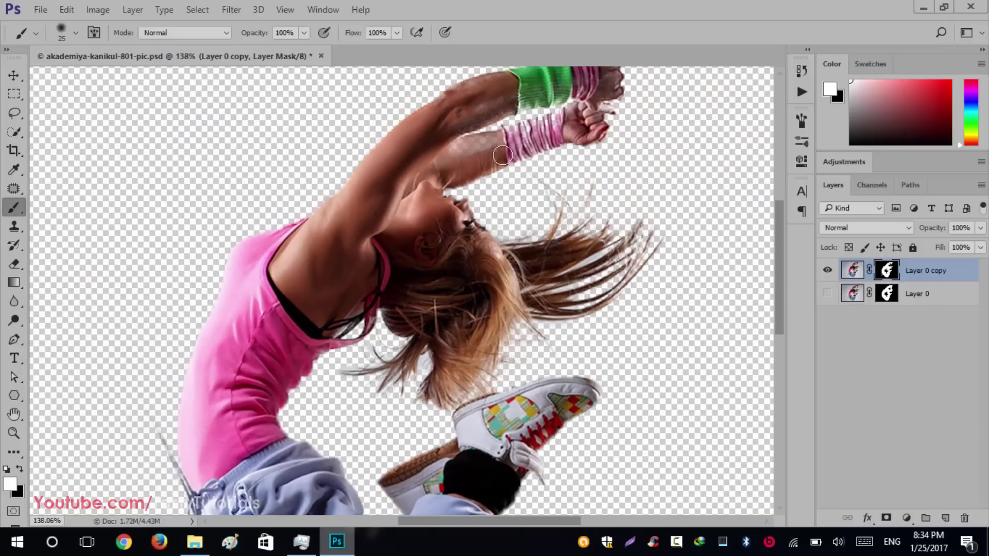
- Restore the faded upper arm, green wristband and fist edge with a 35 then 30 brush
key("]")
mouse_move(502, 155)
left_mouse_down()
mouse_move(435, 159)
mouse_move(570, 122)
mouse_move(503, 147)
left_mouse_up()
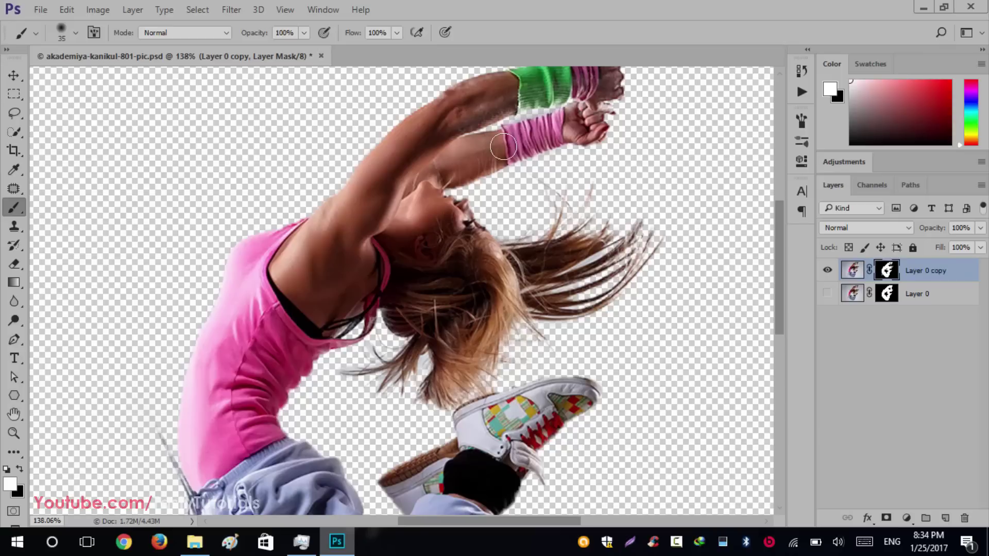
left_click_drag(572, 77, 543, 125)
left_click_drag(499, 186, 435, 205)
key("bracketleft")
left_click_drag(467, 176, 412, 195)
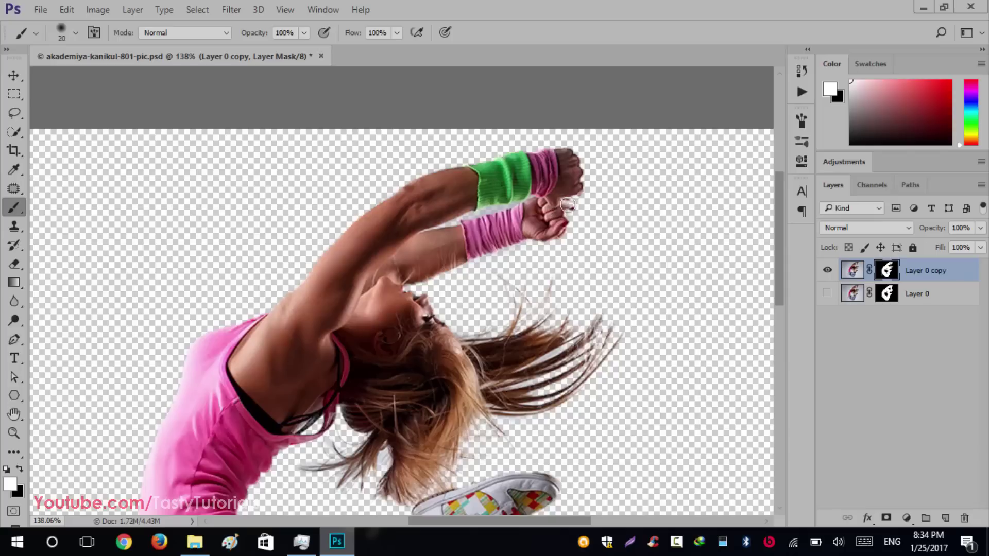
left_click_drag(549, 235, 464, 255)
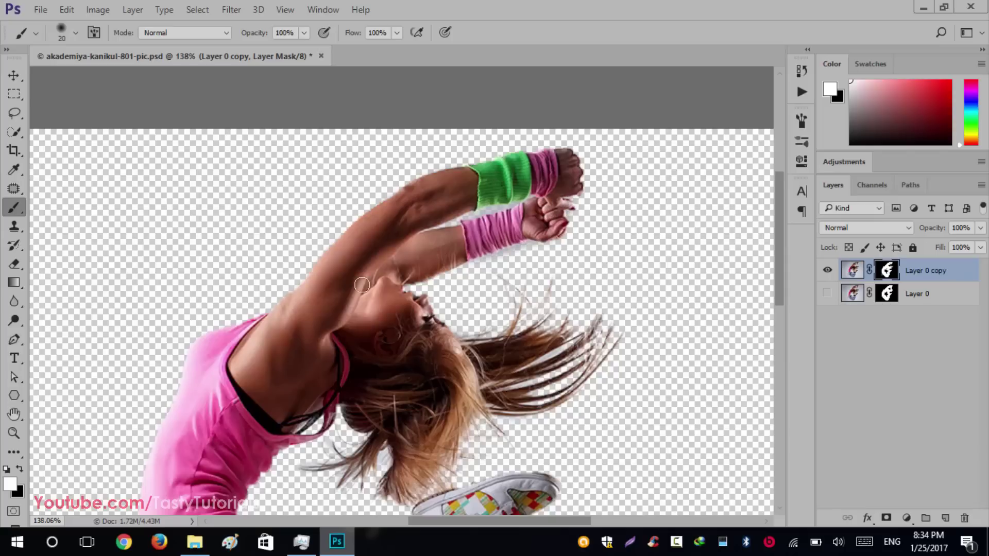
scroll(309, 304, "down", 5)
scroll(452, 265, "up", 3, "alt")
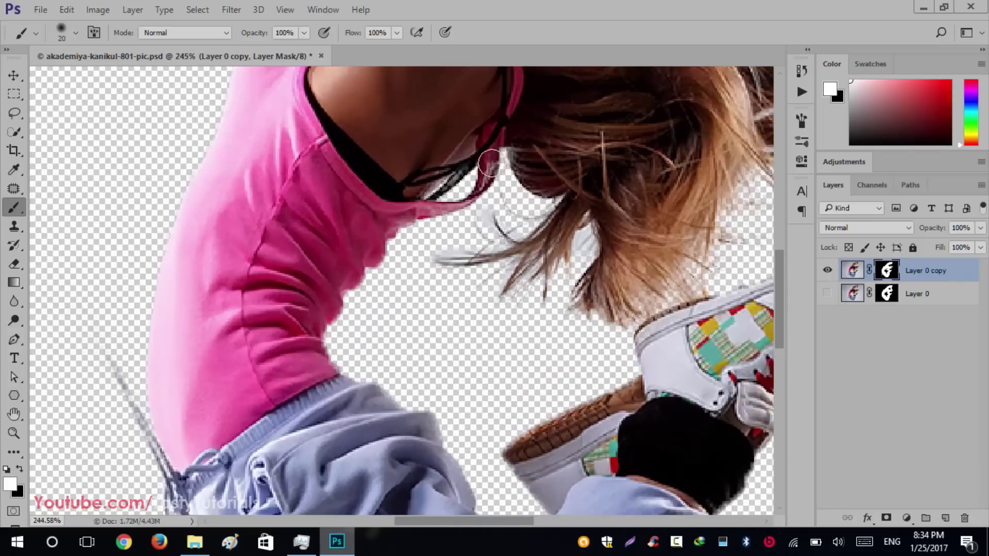
- Restore the pink strap below the neck and the collar edge with a size 7 brush
scroll(481, 173, "up", 2, "alt")
key("bracketleft")
key("bracketleft")
key("bracketleft")
key("bracketleft")
mouse_move(499, 147)
left_mouse_down()
mouse_move(472, 213)
mouse_move(505, 151)
mouse_move(469, 207)
mouse_move(488, 147)
left_mouse_up()
mouse_move(444, 231)
left_mouse_down()
mouse_move(364, 249)
mouse_move(420, 211)
mouse_move(468, 150)
mouse_move(419, 161)
mouse_move(418, 187)
mouse_move(335, 271)
mouse_move(357, 262)
mouse_move(291, 344)
mouse_move(236, 437)
left_mouse_up()
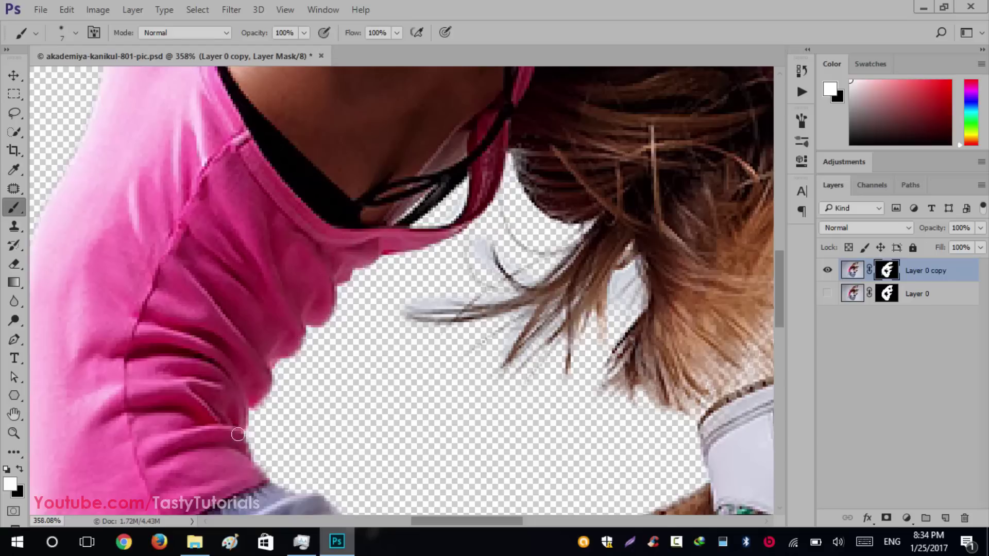
- Paint back the trouser drawstring along its full length with a size 2 brush
scroll(250, 391, "down", 2)
left_click_drag(252, 389, 281, 169)
scroll(157, 283, "up", 3)
left_click_drag(324, 303, 355, 281)
mouse_move(228, 101)
left_mouse_down()
mouse_move(290, 194)
mouse_move(303, 185)
mouse_move(335, 266)
left_mouse_up()
key("bracketleft")
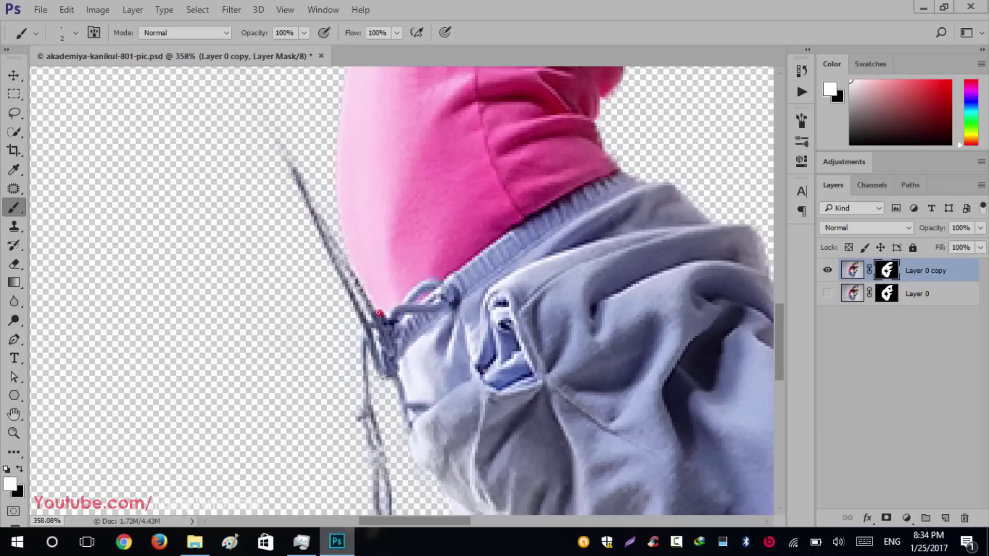
left_click_drag(317, 221, 288, 162)
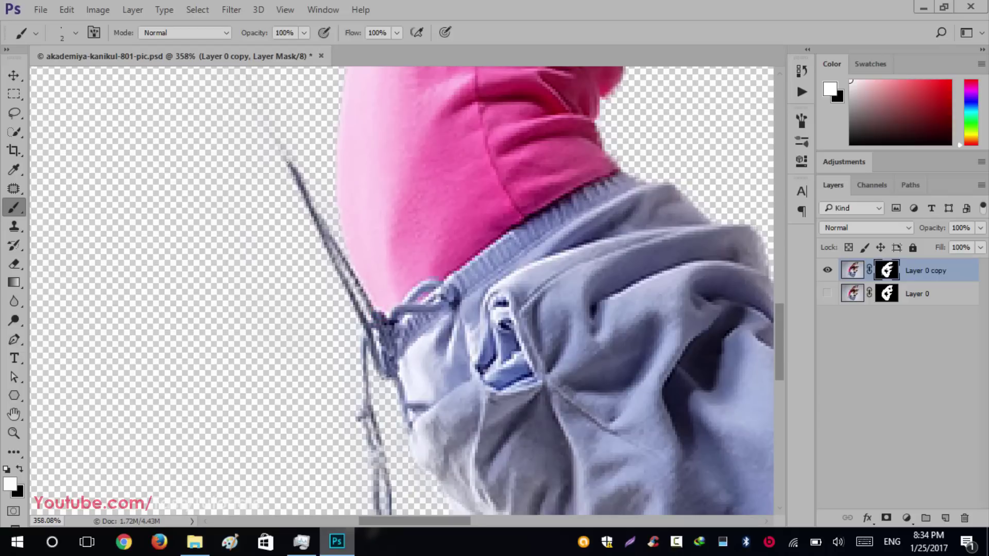
scroll(373, 276, "down", 5)
left_click_drag(325, 118, 320, 212)
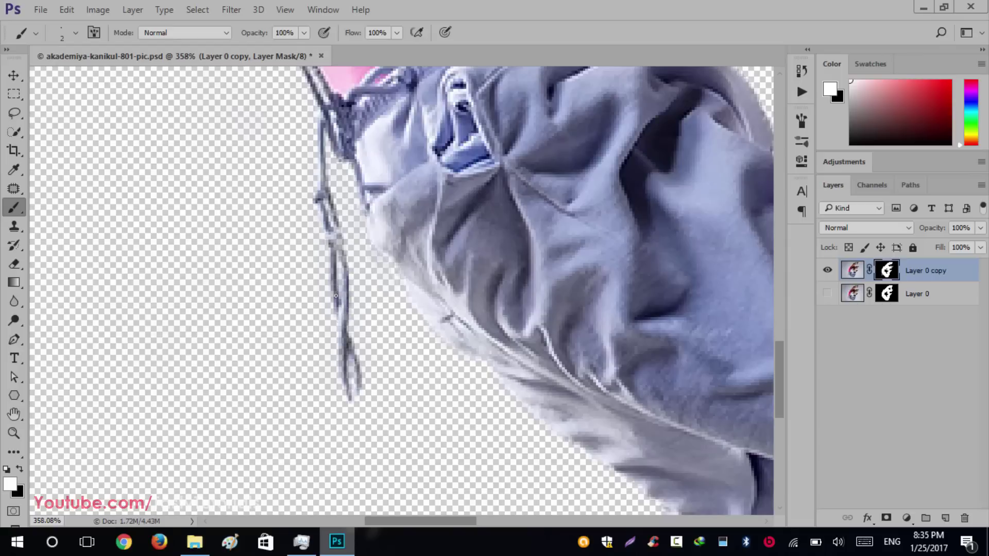
left_click_drag(332, 231, 326, 218)
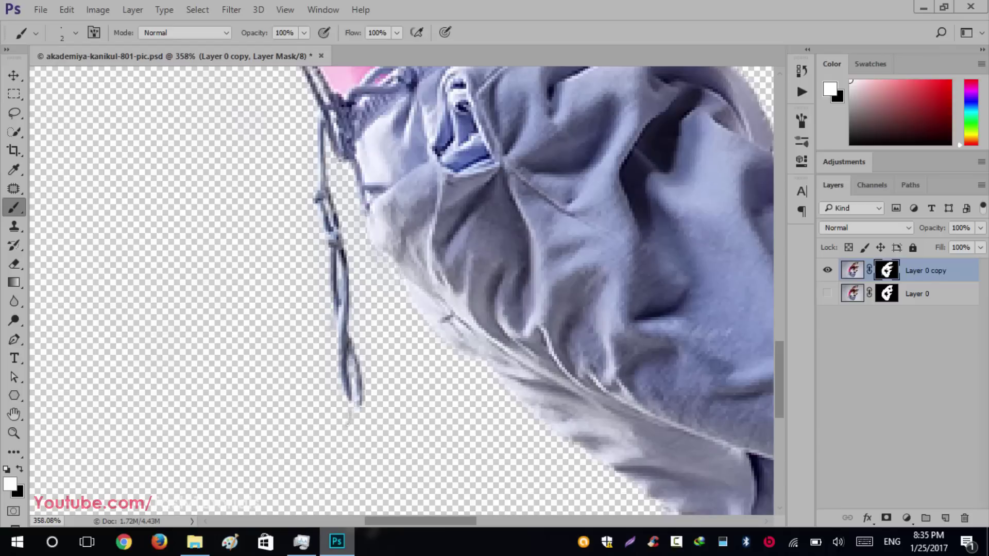
left_click_drag(361, 416, 380, 442)
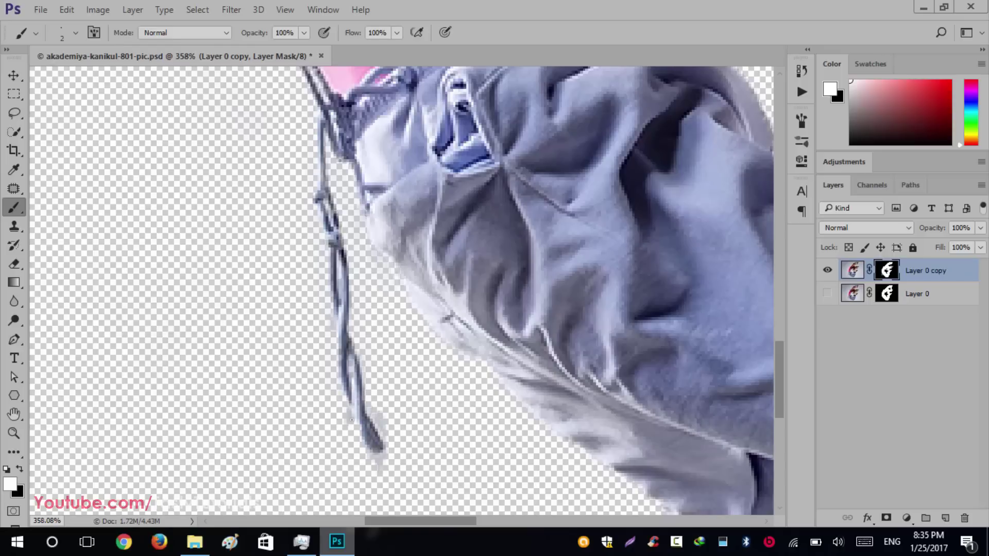
- Apply the mask permanently to Layer 0 copy by deleting it and choosing Apply
scroll(367, 421, "down", 8)
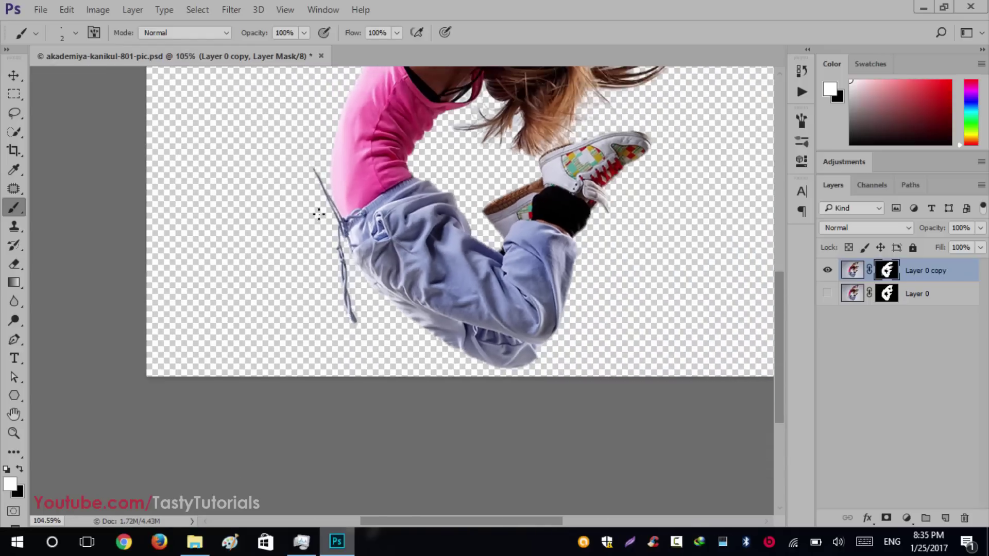
scroll(299, 219, "up", 3)
scroll(298, 219, "down", 4)
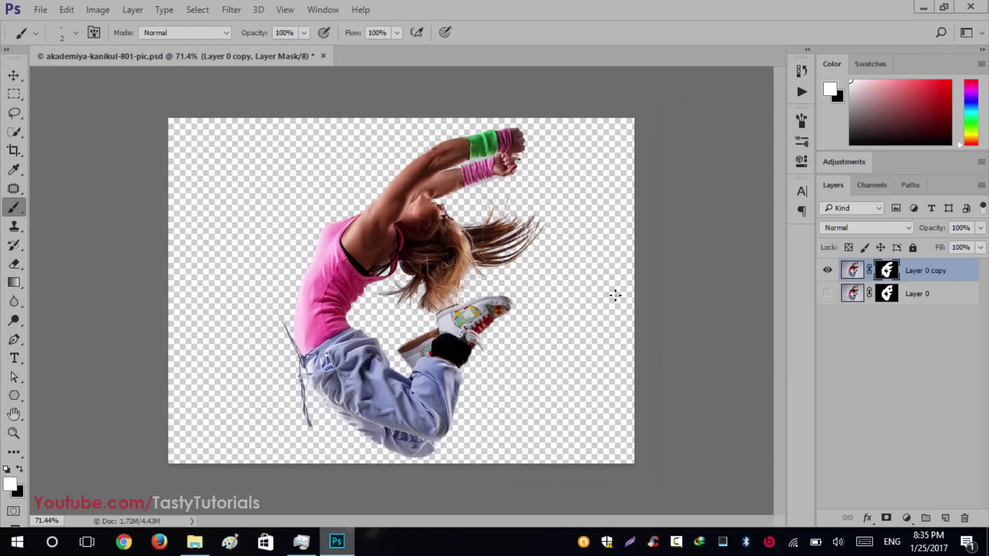
left_click_drag(887, 269, 962, 519)
left_click(484, 205)
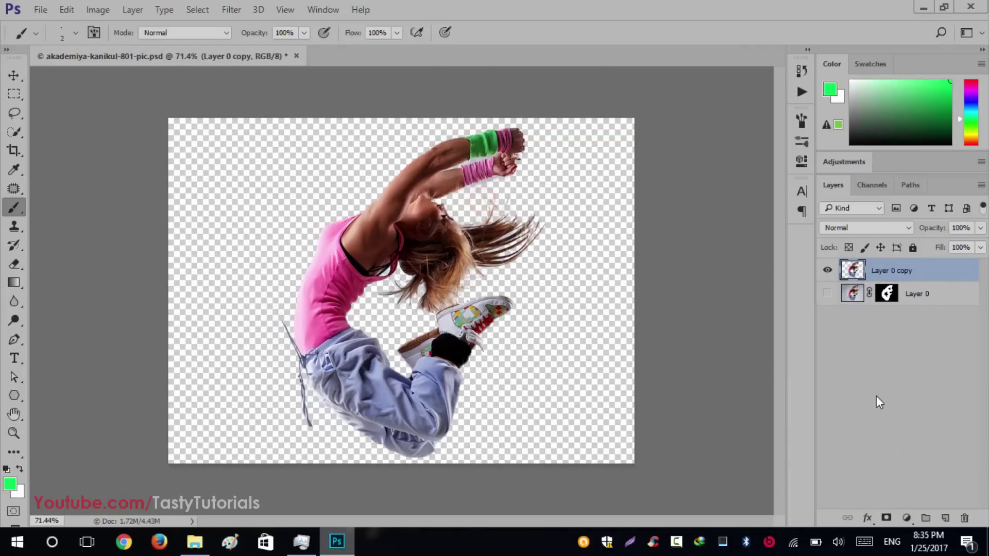
- Create Layer 1 and fill the dancer's outline selection with green, then deselect
left_click(882, 421)
left_click(946, 518)
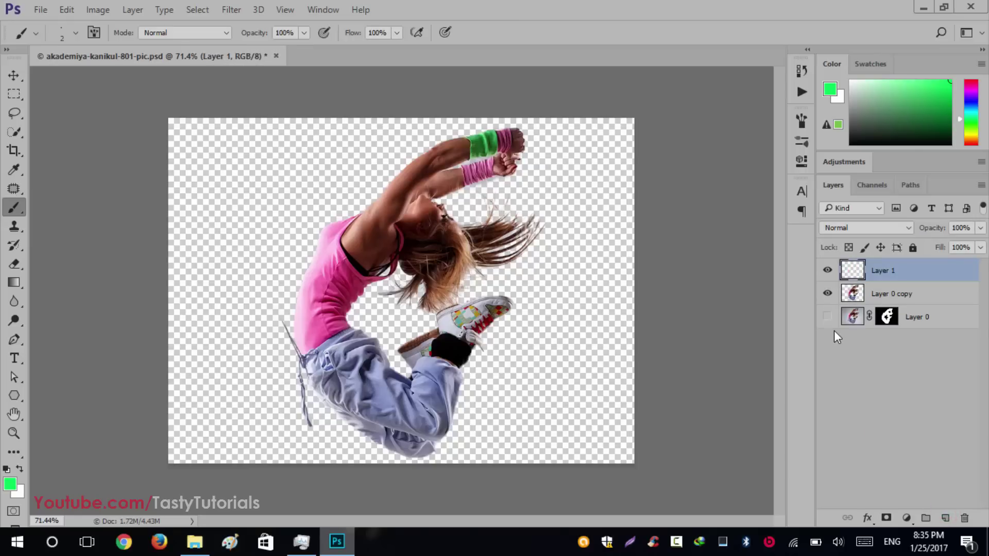
left_click(855, 293, "shift")
left_click(856, 295, "ctrl")
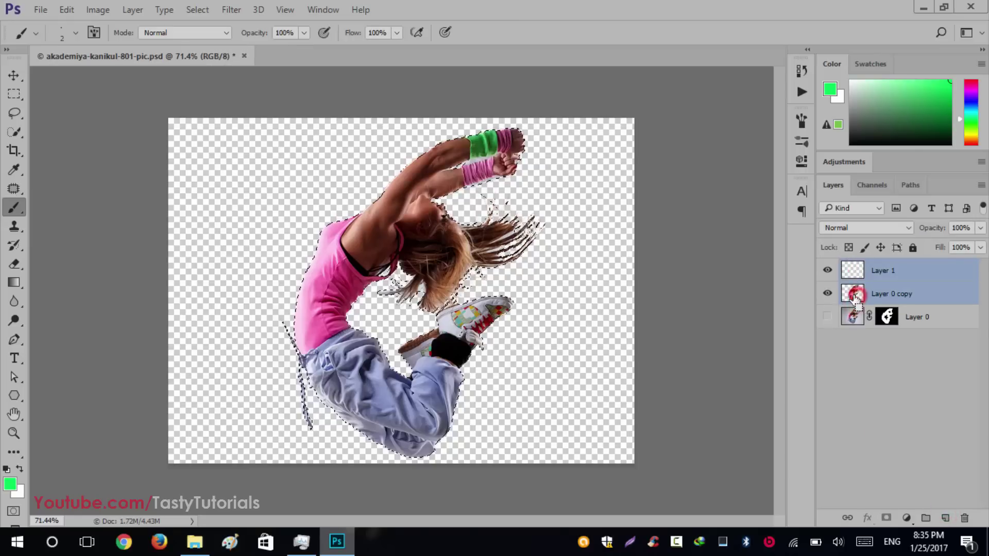
scroll(563, 223, "up", 2)
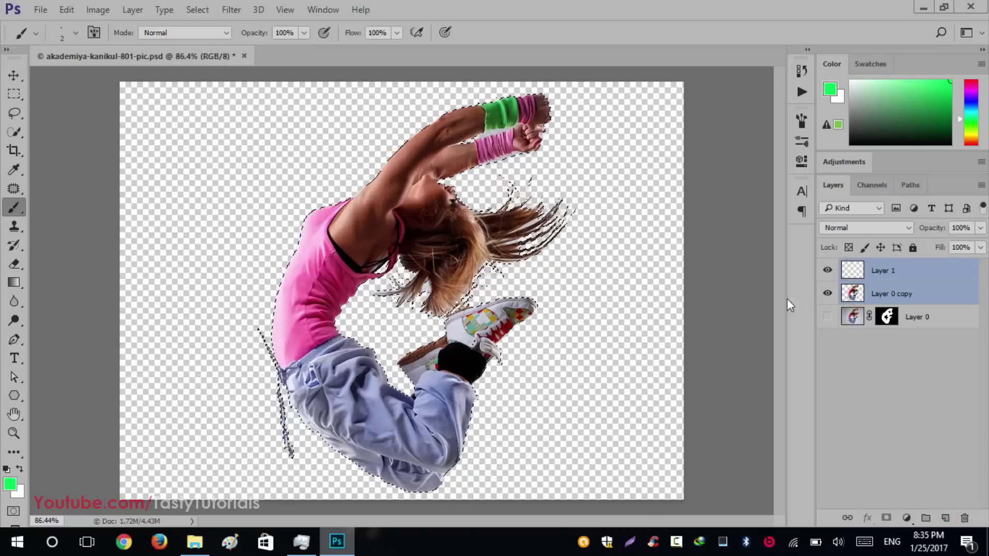
left_click(880, 278)
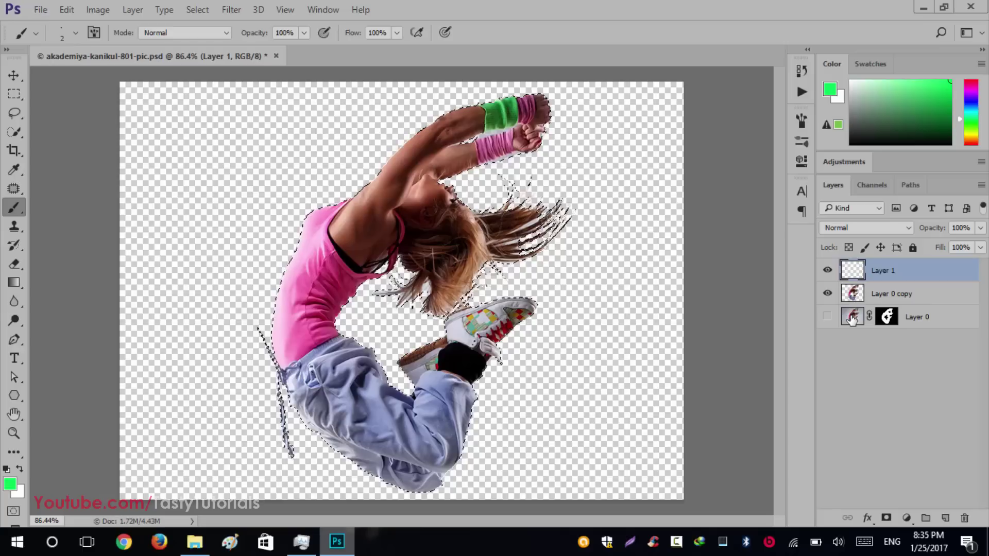
key("alt+BackSpace")
key("ctrl+d")
- Discard Layer 0's mask, show it, and merge Layer 0 into Layer 0 copy with Ctrl+E
left_click(901, 295)
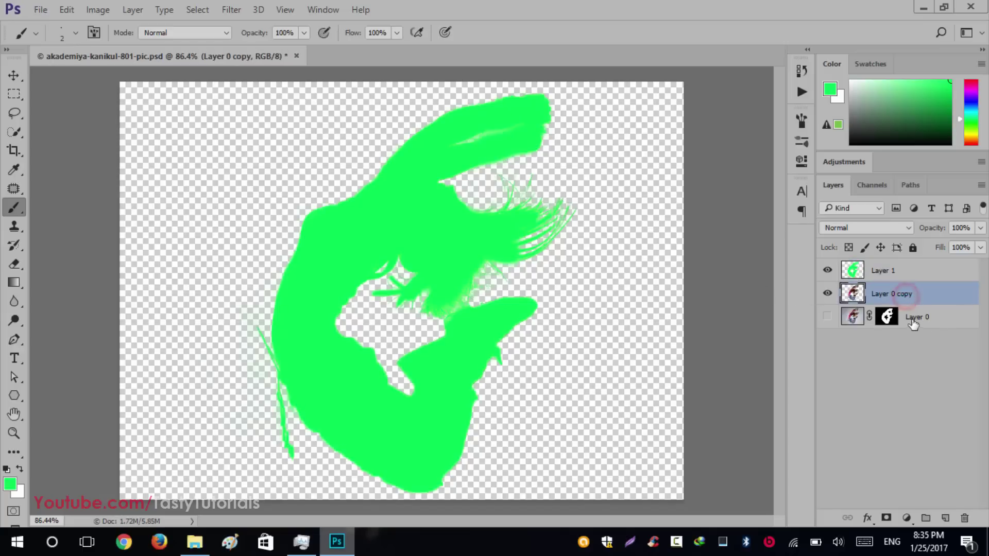
left_click_drag(887, 319, 962, 519)
left_click(601, 210)
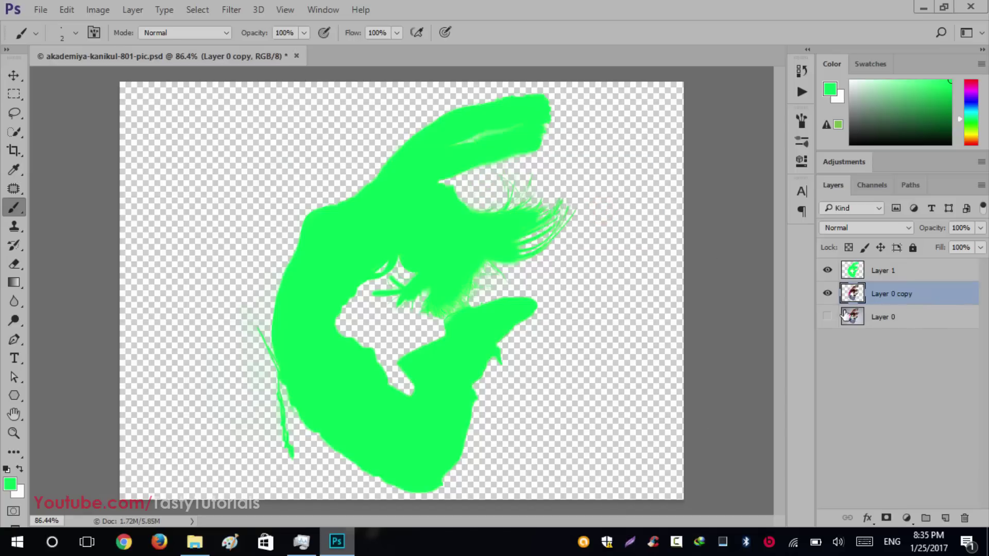
left_click(828, 316)
left_click(882, 314, "shift")
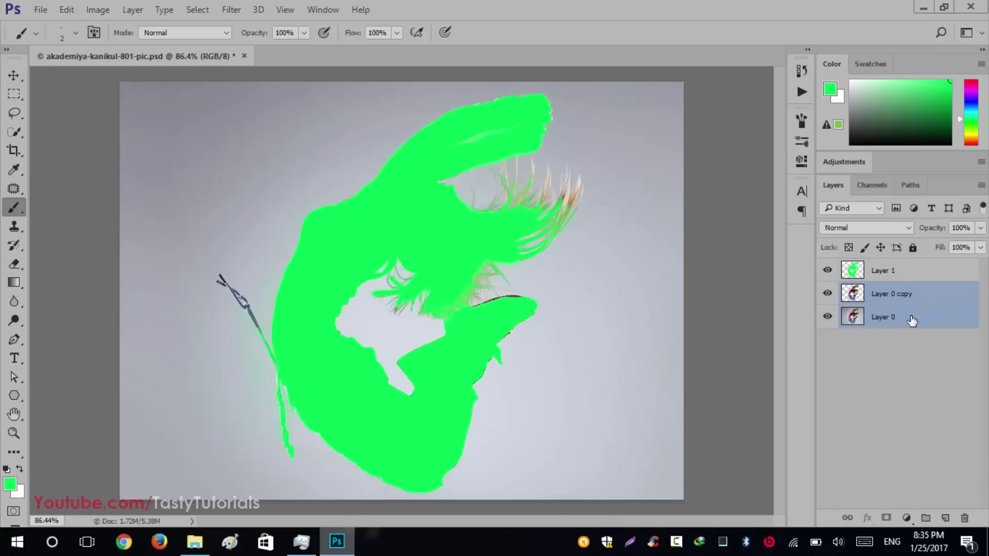
key("ctrl+shift+alt+e")
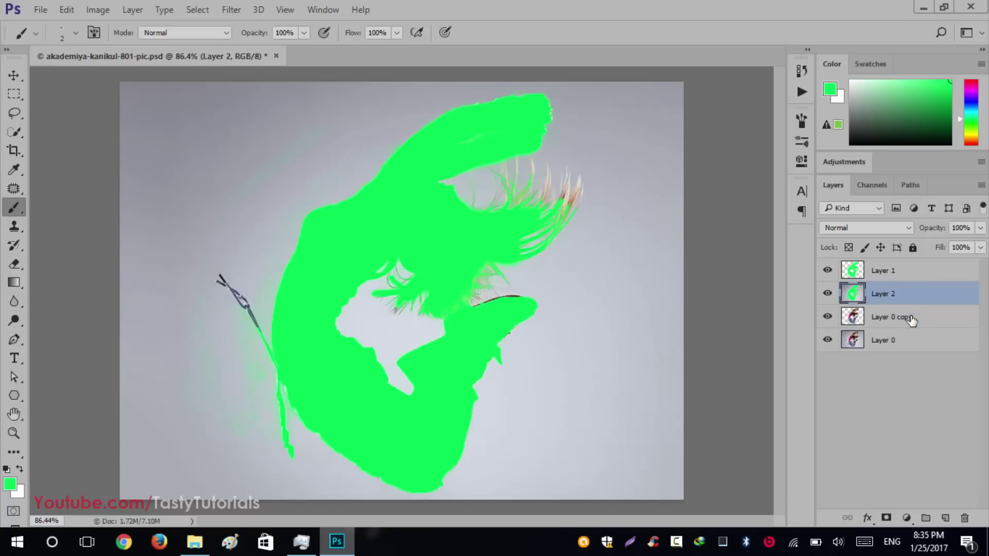
key("Delete")
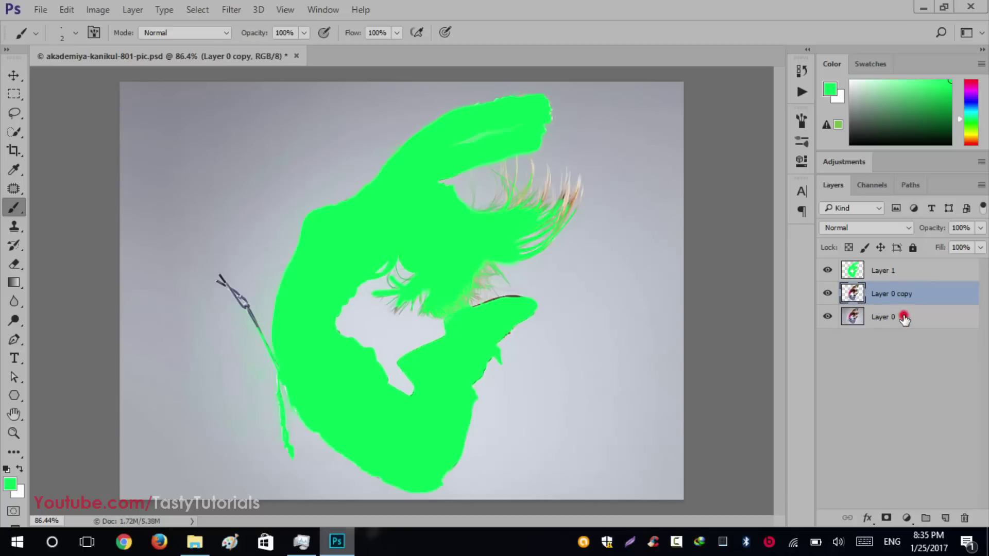
left_click(904, 318, "shift")
key("ctrl+e")
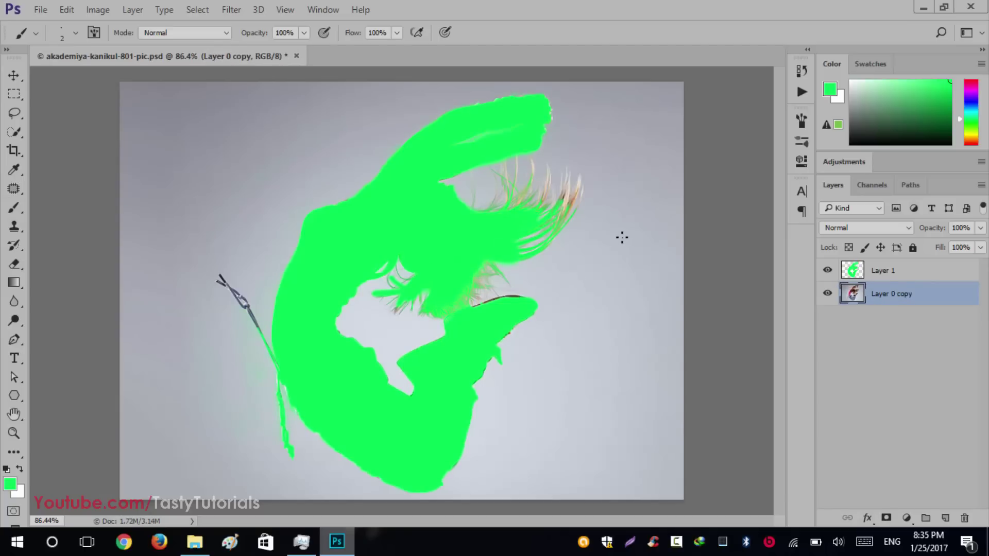
- Convert Layer 0 copy into the Background layer from the Layer menu
key("v")
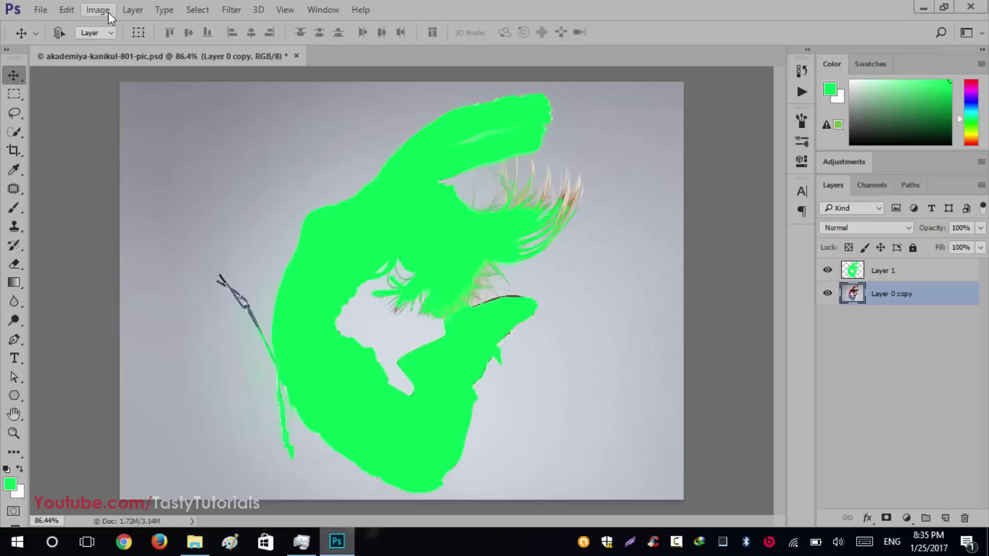
left_click(133, 9)
mouse_move(165, 9)
left_click(119, 22)
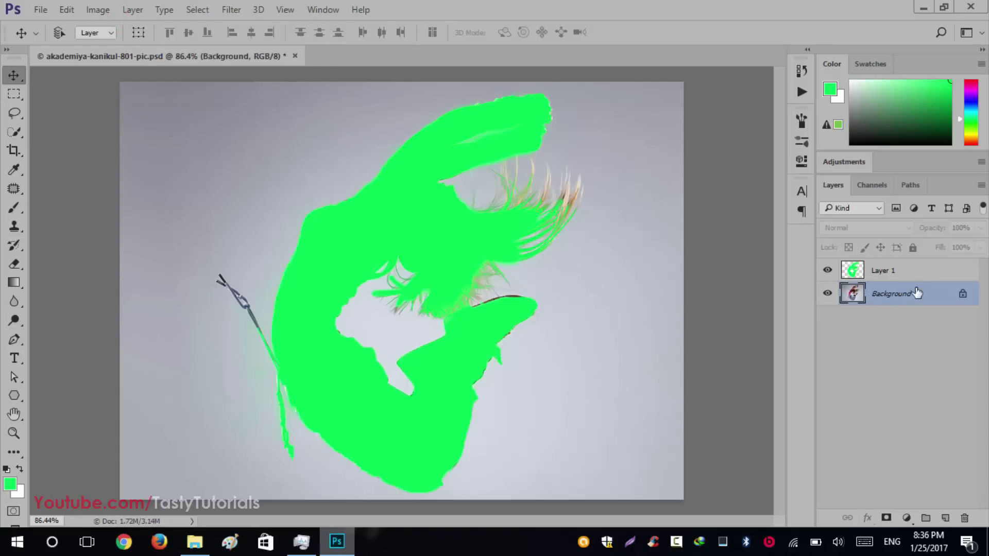
- Rename the green Layer 1 to 'brush'
double_click(883, 269)
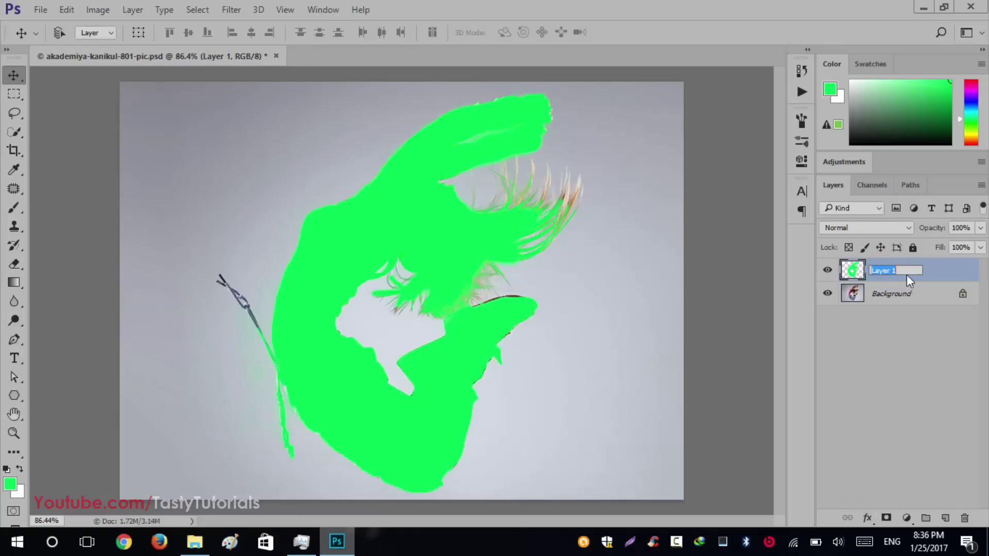
type("brush")
key("Return")
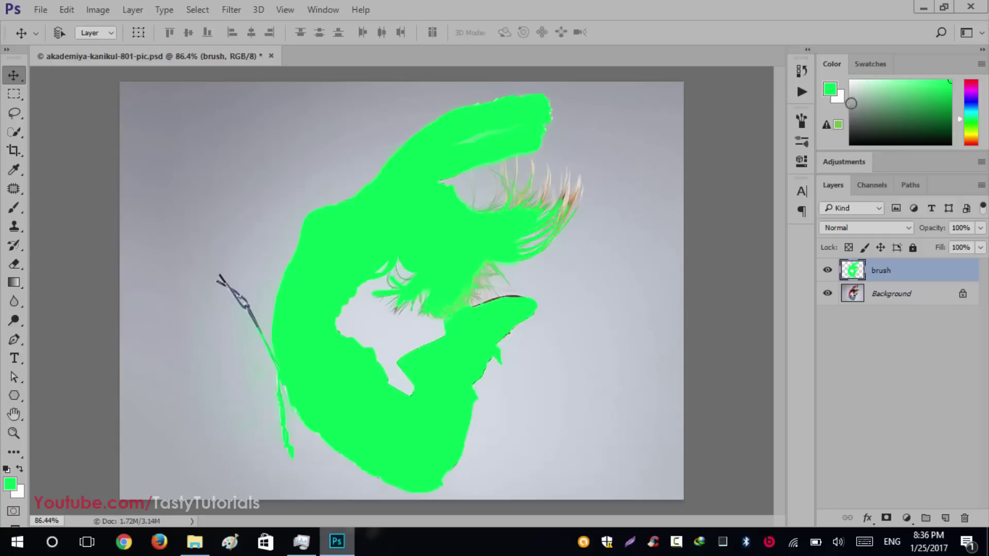
- Show the Actions panel and look over the existing action sets and Finalize steps
left_click(324, 10)
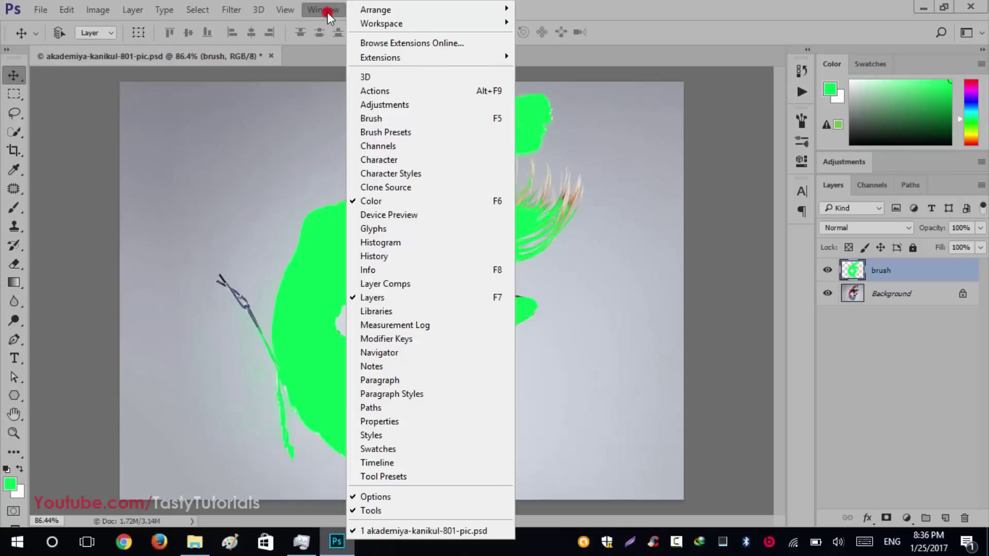
left_click(388, 88)
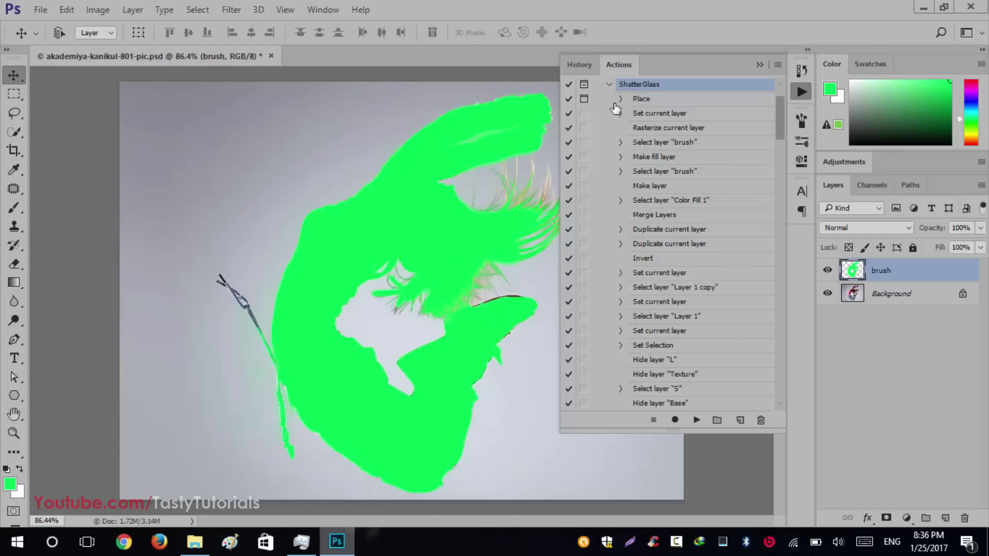
left_click(604, 82)
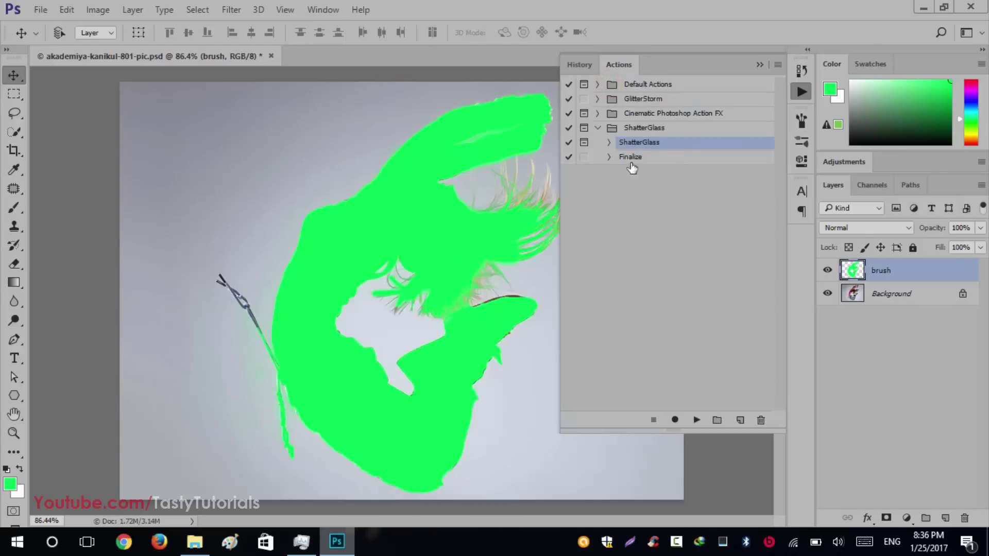
left_click(609, 157)
left_click(609, 157)
- Load ShatterGlass.atn from the Shatter Glass folder via the panel's Load Actions command
left_click(777, 64)
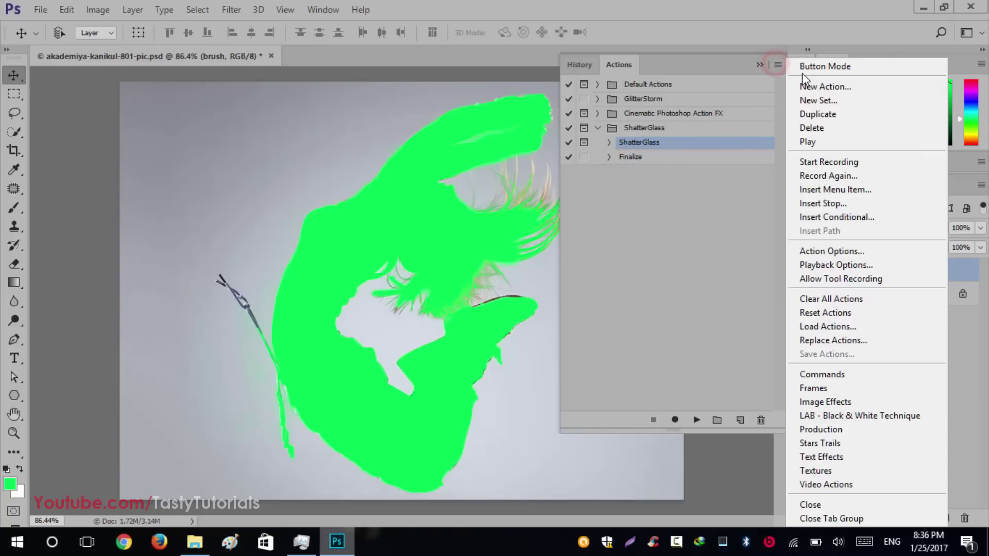
left_click(832, 322)
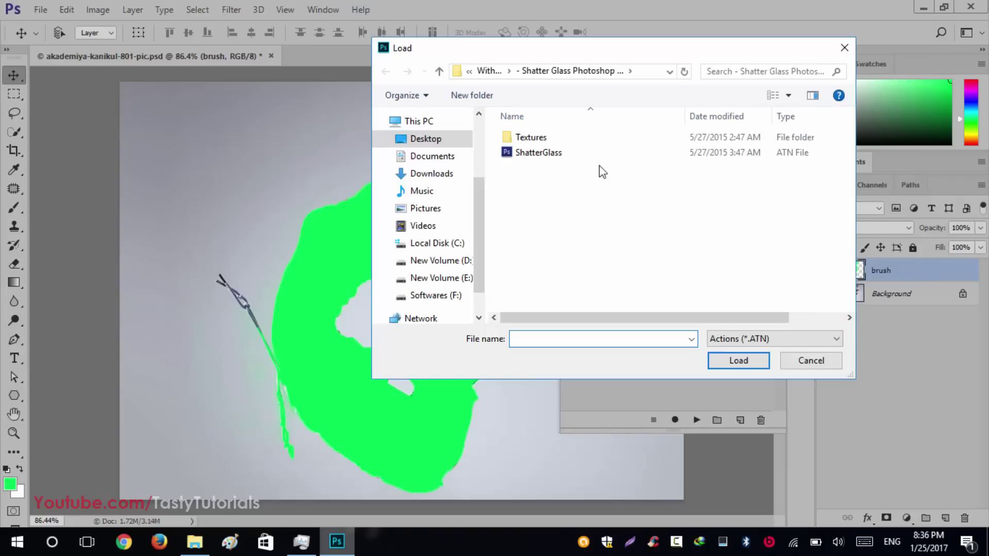
left_click_drag(629, 52, 572, 50)
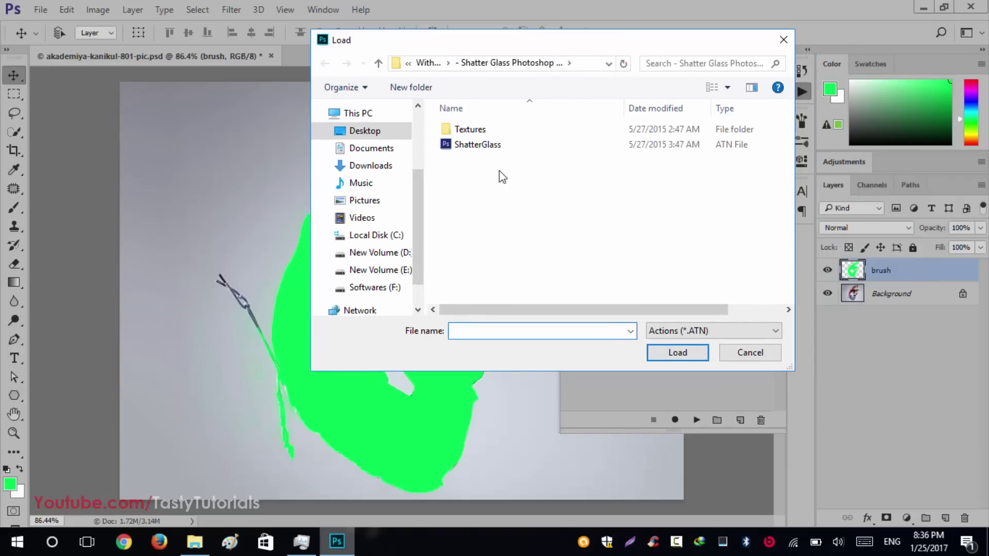
left_click(471, 146)
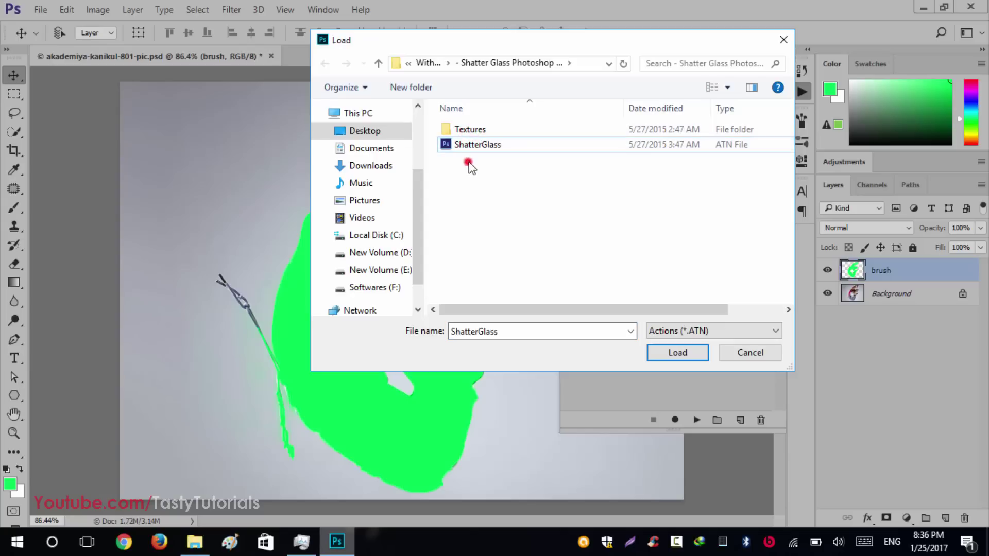
left_click(468, 131)
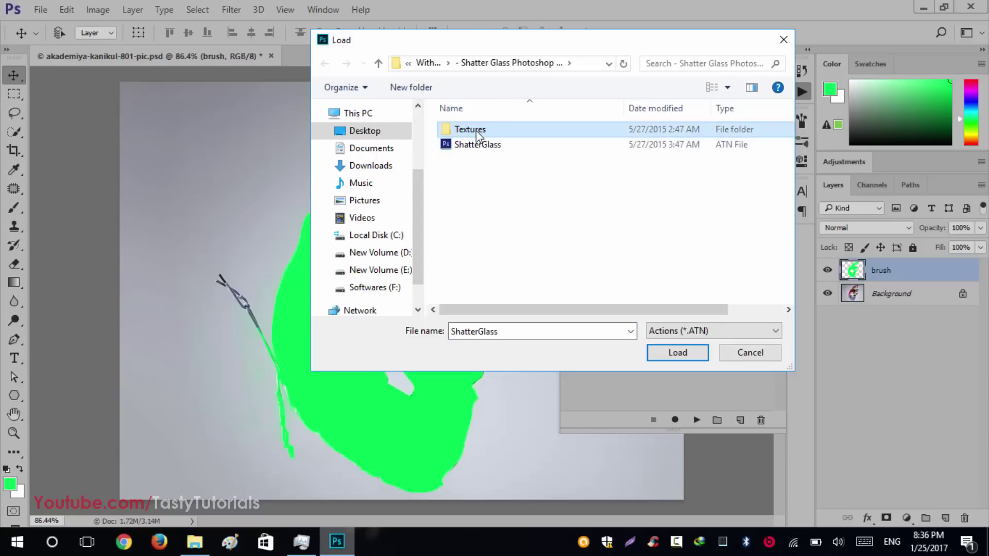
double_click(470, 130)
left_click(379, 64)
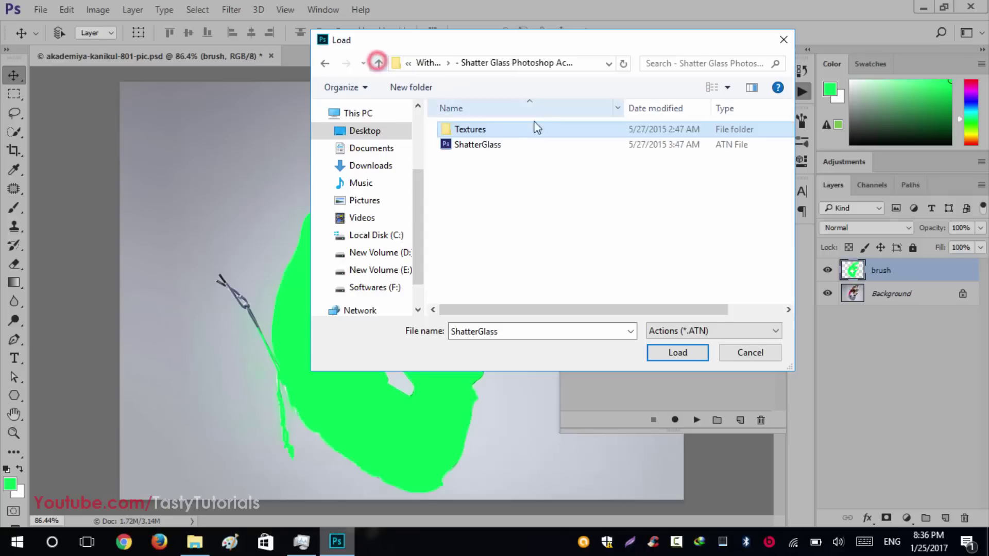
left_click(466, 144)
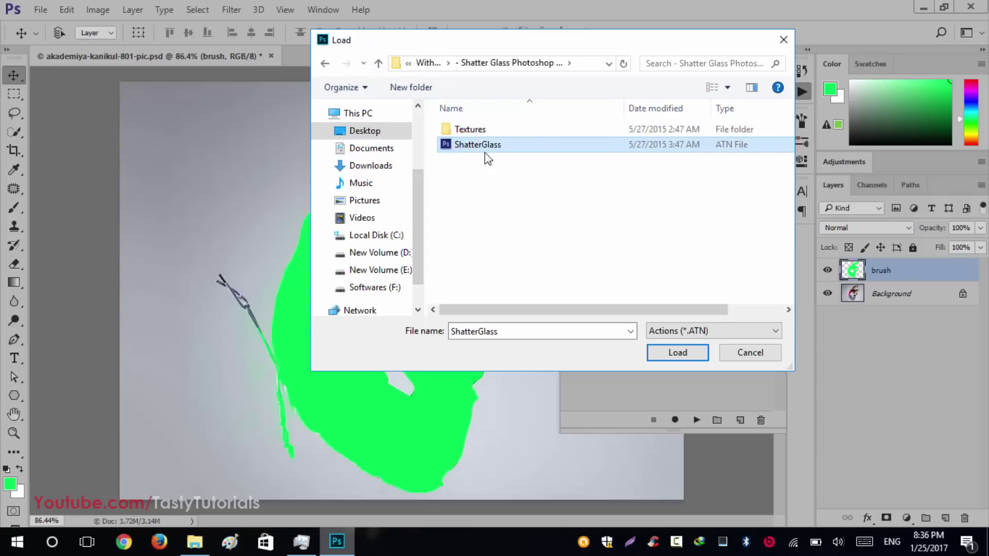
left_click(688, 355)
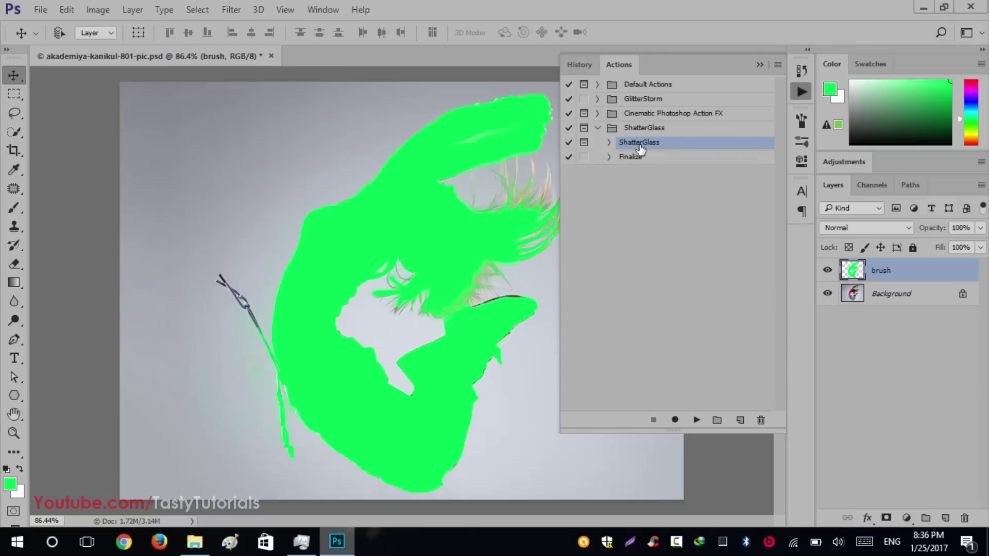
- Expand the ShatterGlass action's step list and run Edit > Purge > All, confirming with OK
left_click(610, 143)
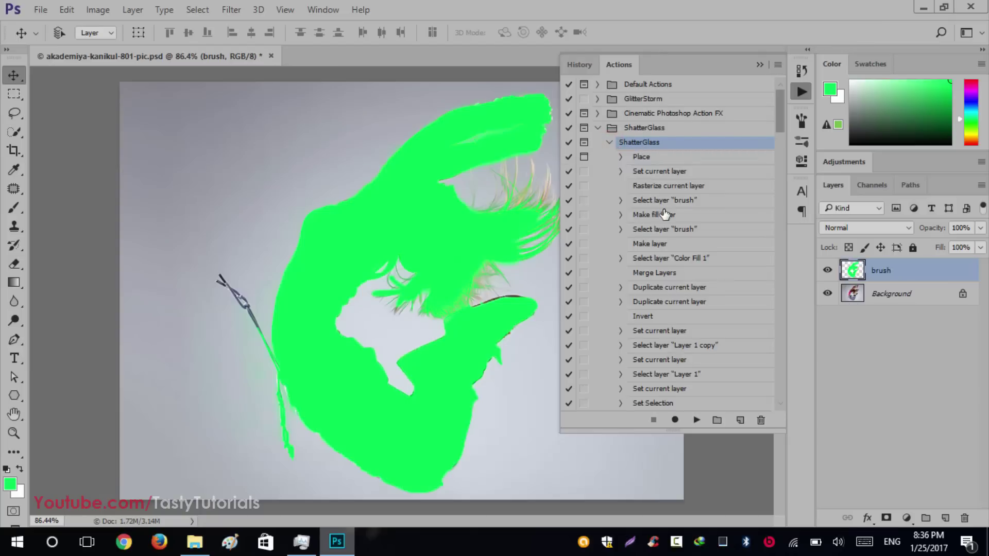
left_click_drag(780, 134, 790, 110)
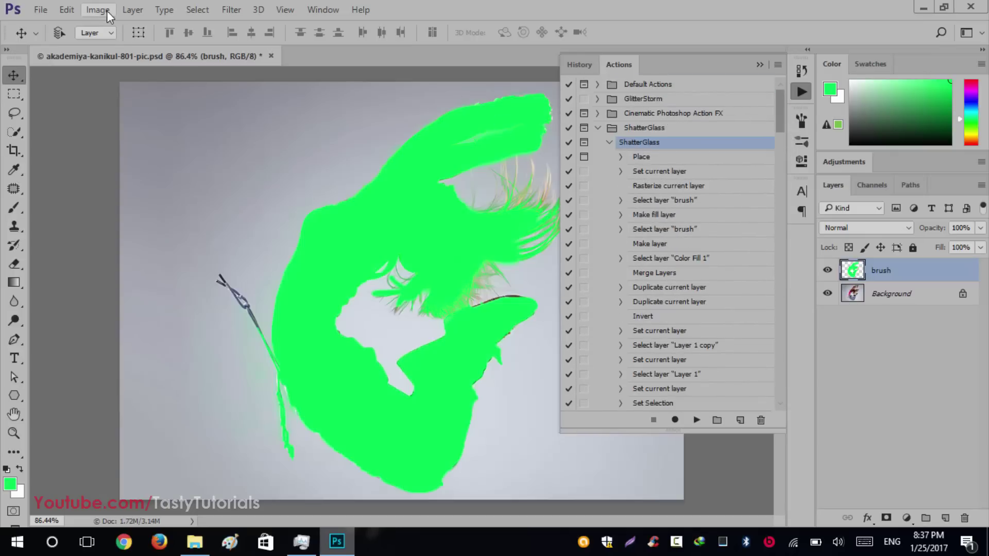
left_click(66, 9)
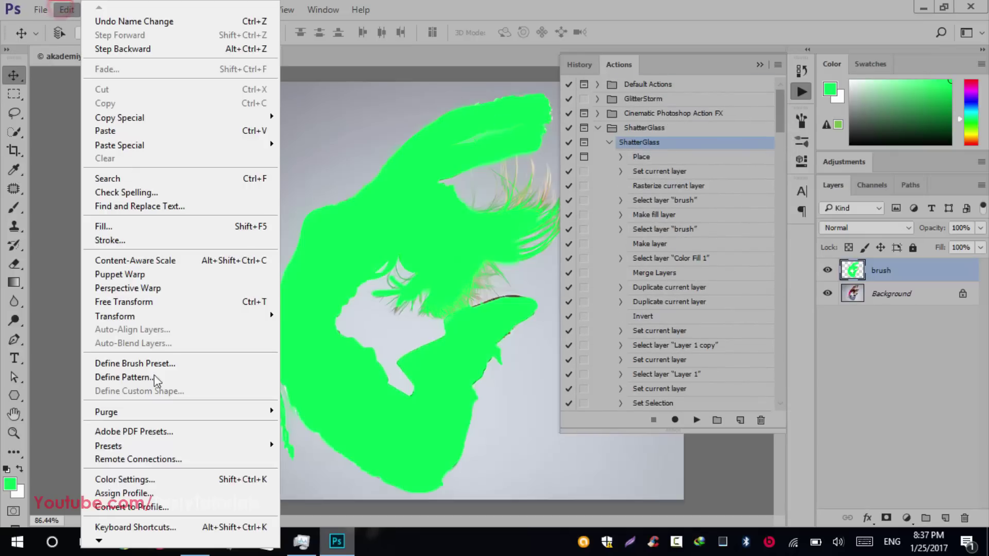
mouse_move(154, 412)
left_click(303, 455)
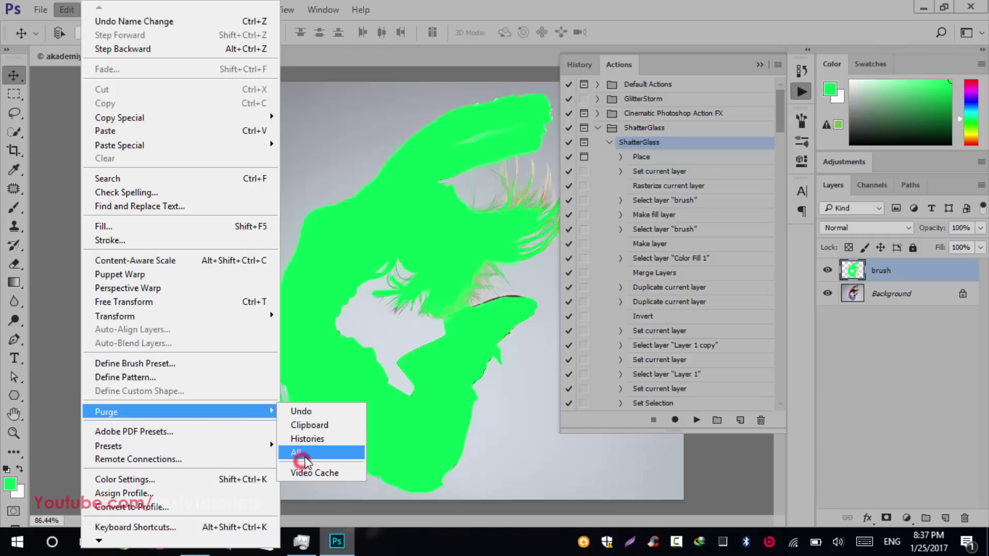
left_click(479, 209)
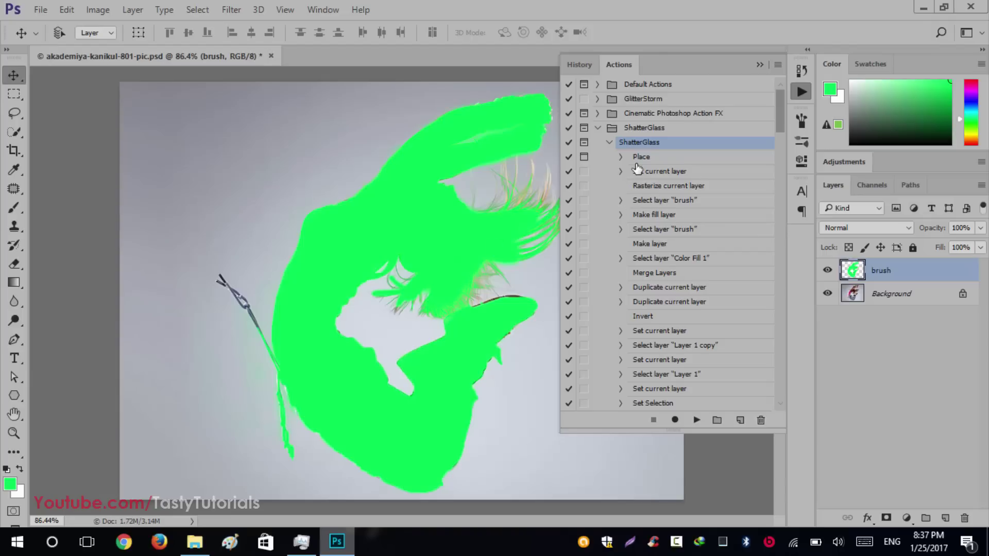
- Play the ShatterGlass action and browse the Place dialog into the Textures folder
left_click(698, 421)
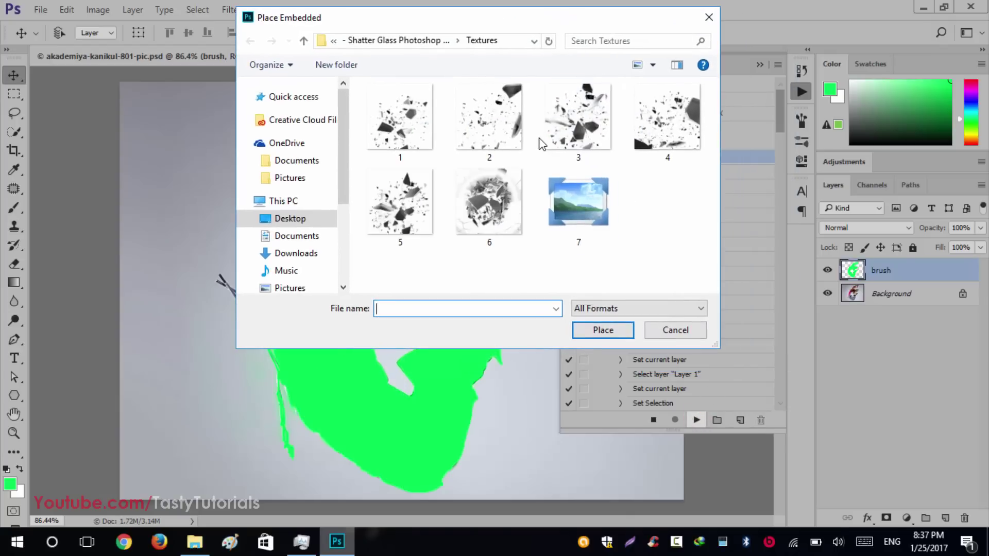
left_click_drag(555, 21, 514, 22)
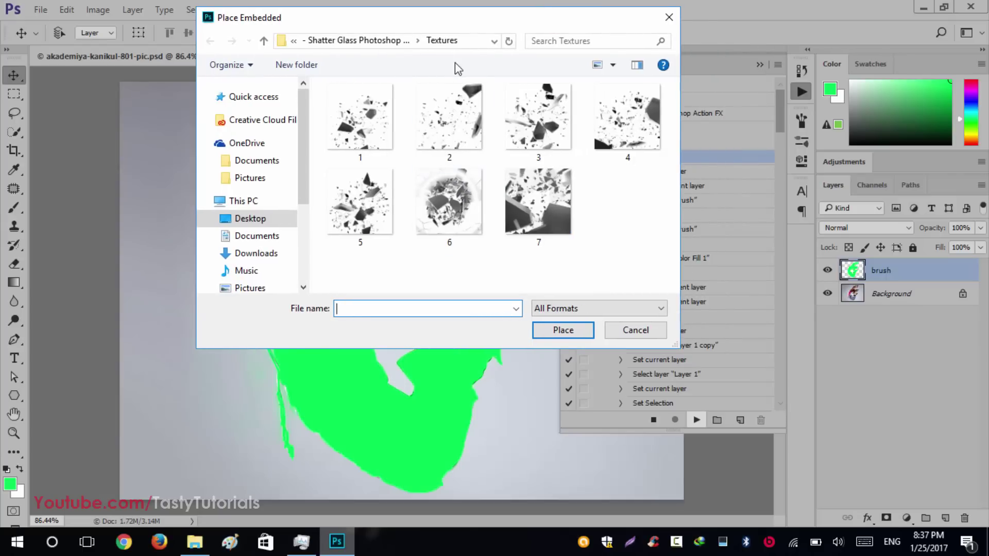
left_click(264, 40)
left_click(368, 108)
double_click(368, 107)
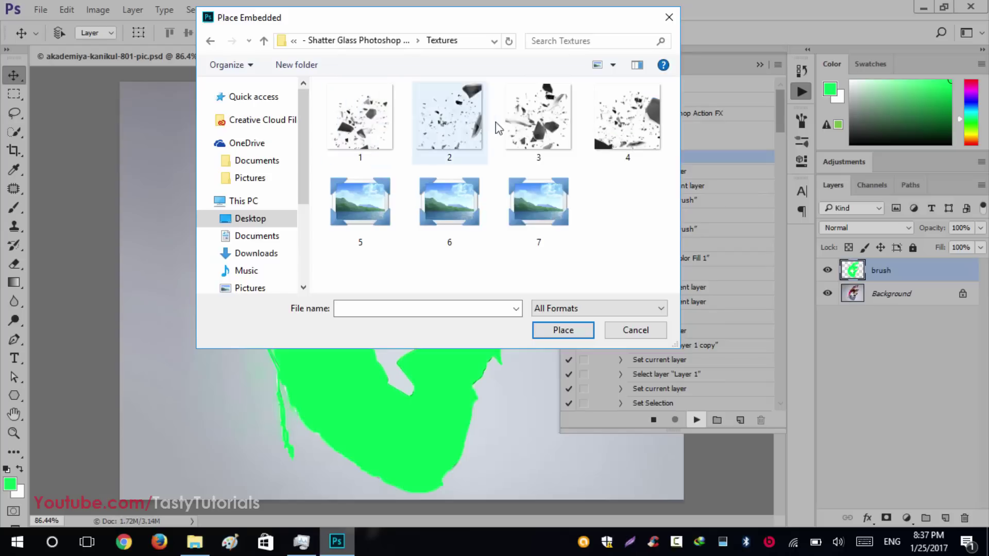
left_click_drag(355, 23, 509, 17)
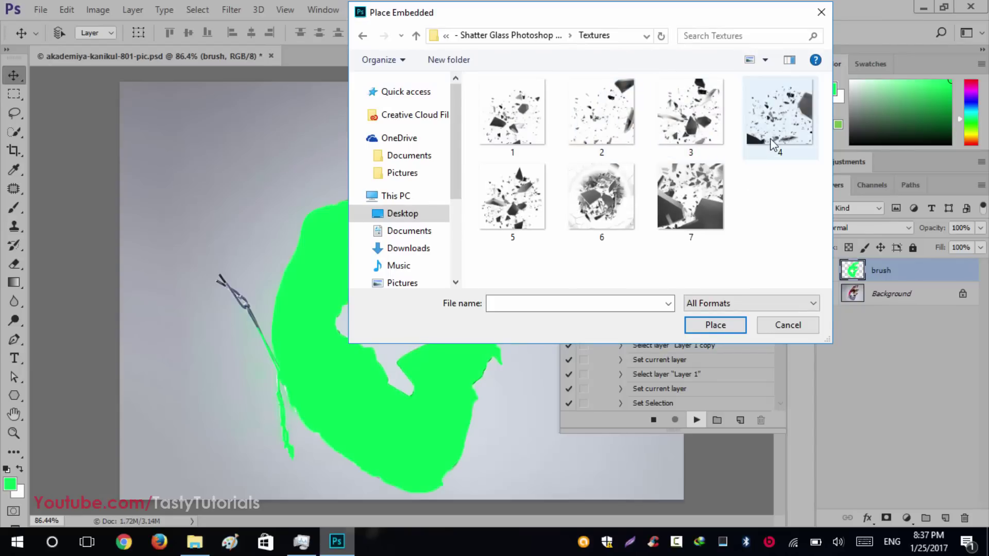
- Compare the shatter textures and place texture 2 into the photo
left_click(610, 114)
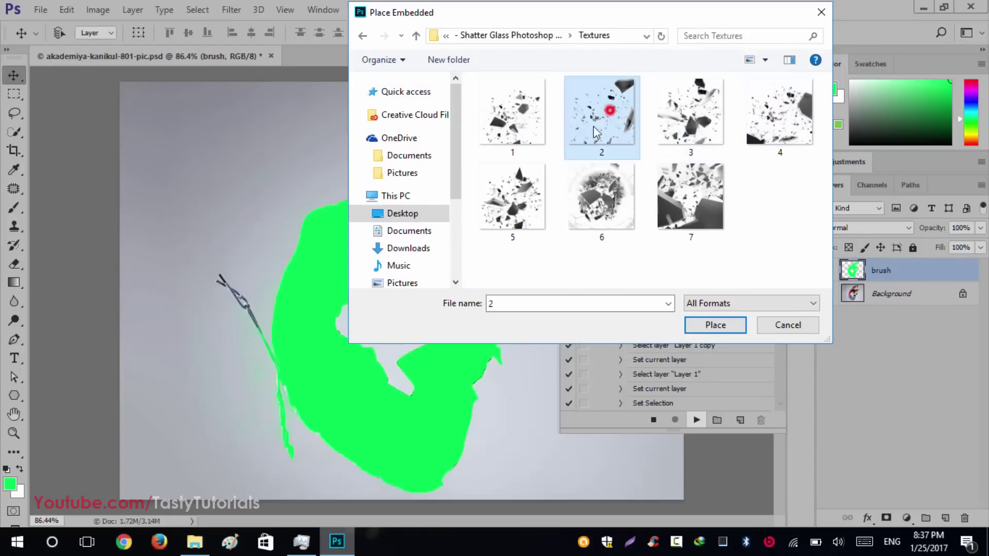
left_click(773, 122)
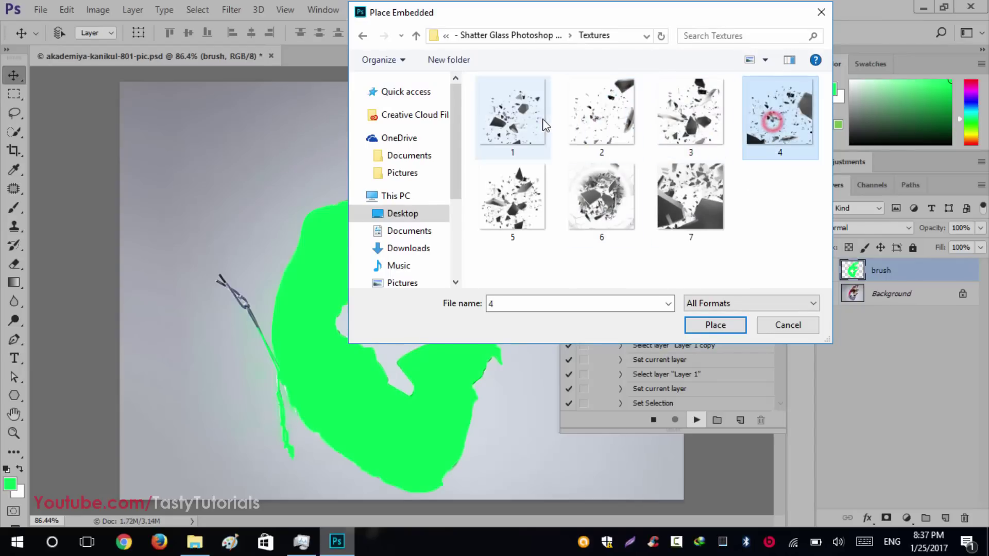
left_click(514, 119)
left_click(580, 212)
left_click(718, 212)
left_click(584, 203)
left_click(529, 201)
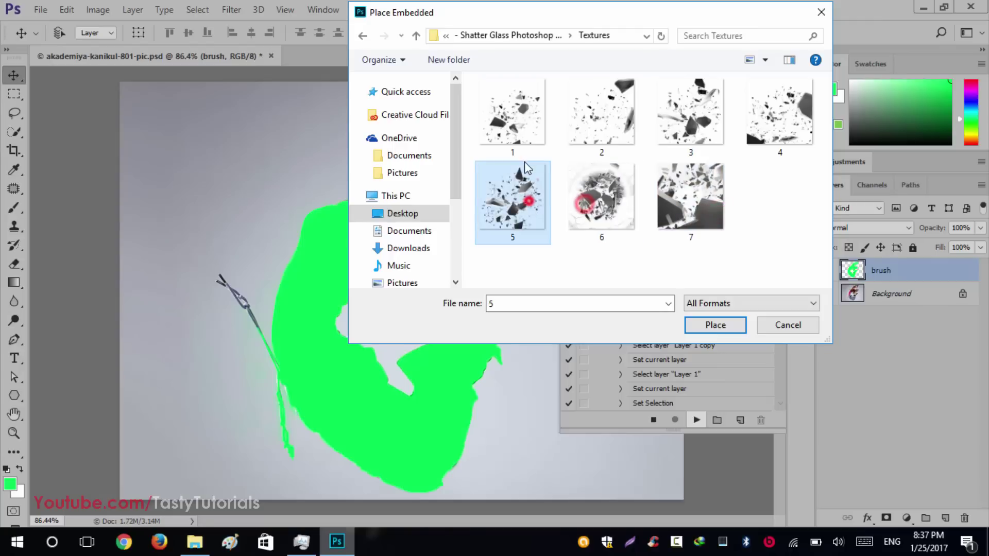
left_click(523, 150)
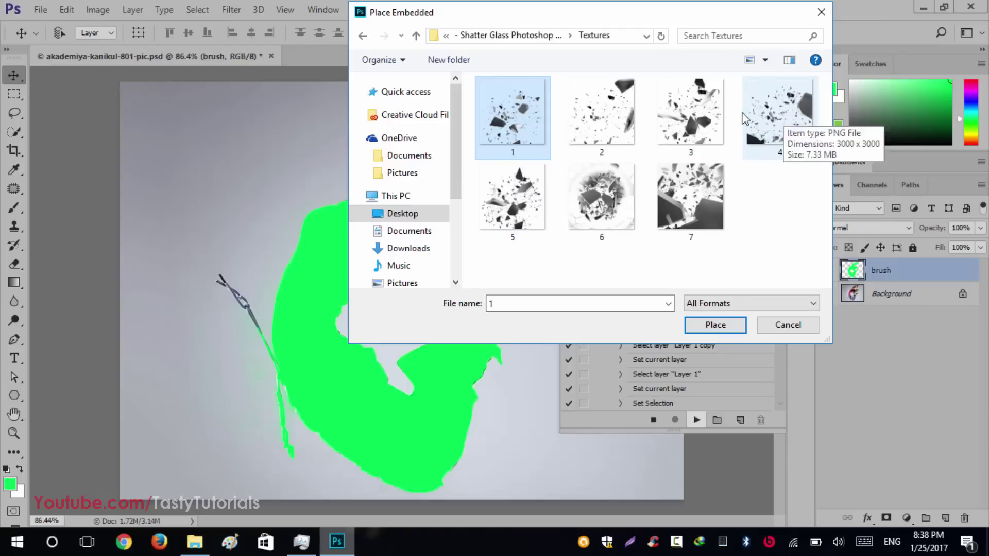
left_click(598, 126)
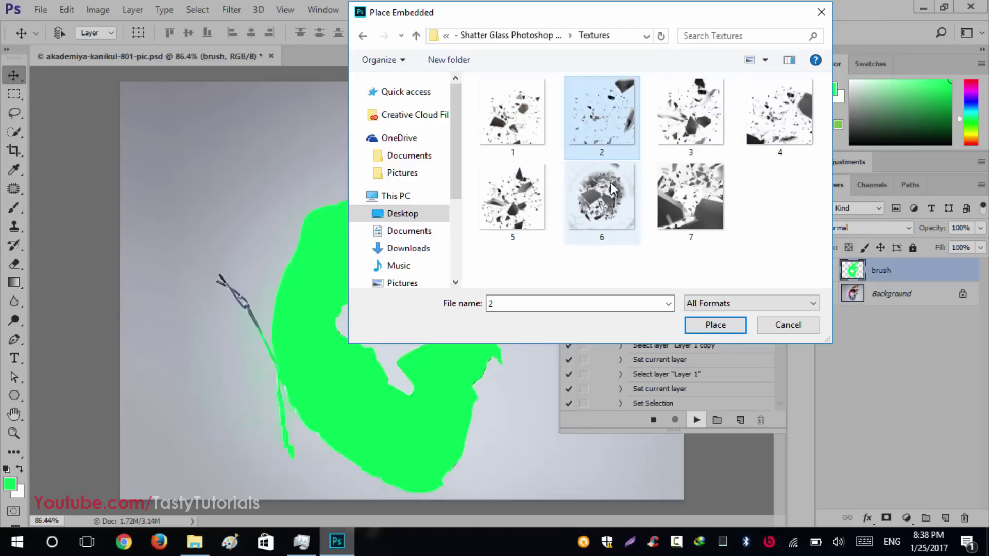
left_click(716, 325)
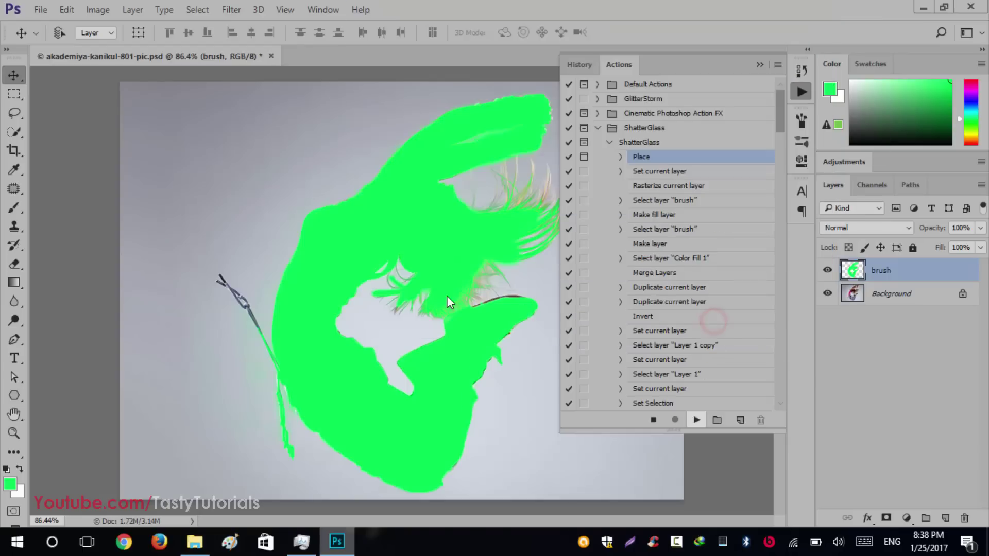
- Scale shatter texture 2 up to about 6.34% across the dancer and reopen the action steps
left_click(760, 65)
scroll(540, 218, "down", 4, "alt")
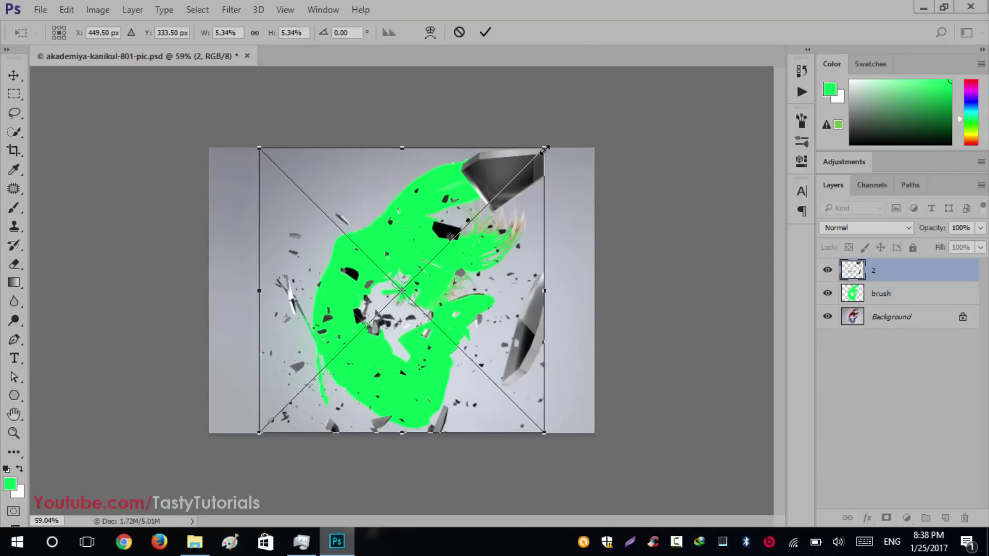
left_click_drag(545, 150, 613, 111)
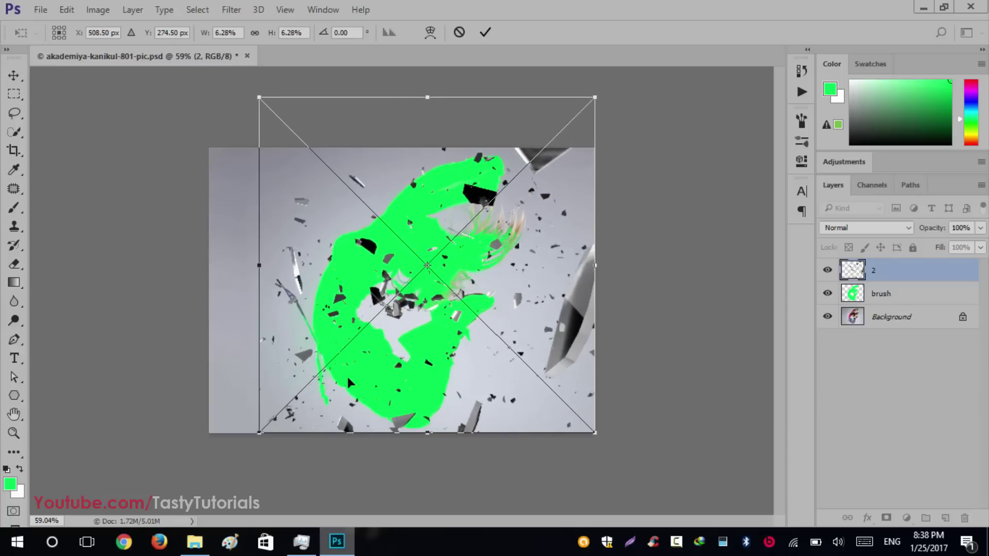
left_click_drag(259, 432, 252, 435)
scroll(369, 354, "up", 2)
scroll(369, 354, "down", 2)
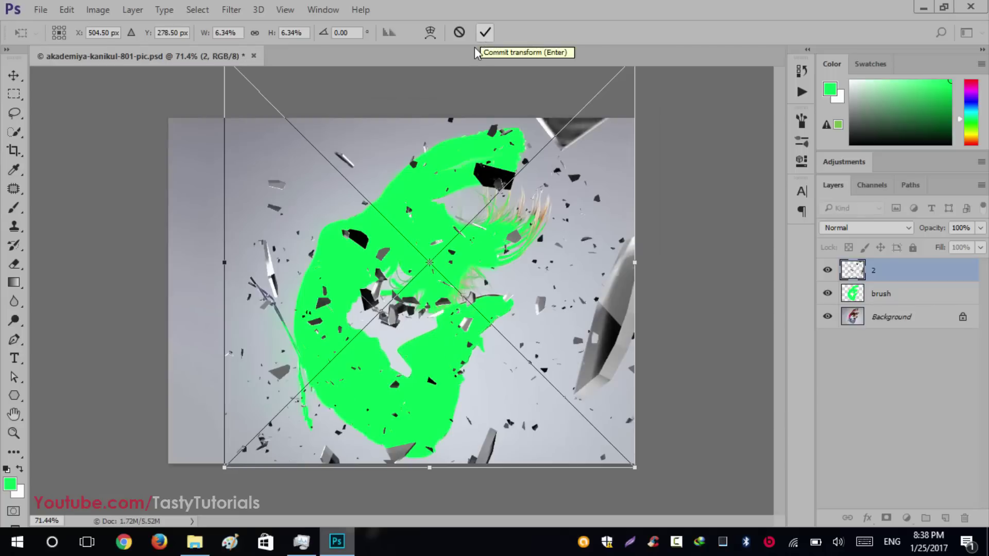
left_click(802, 92)
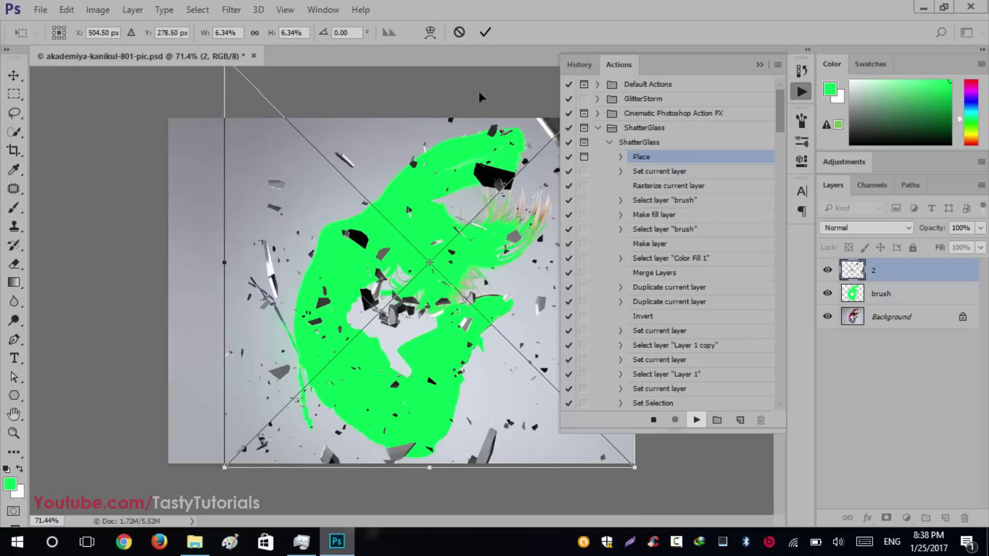
- Commit the texture transform so the ShatterGlass action completes, then collapse the Actions panel
left_click(486, 33)
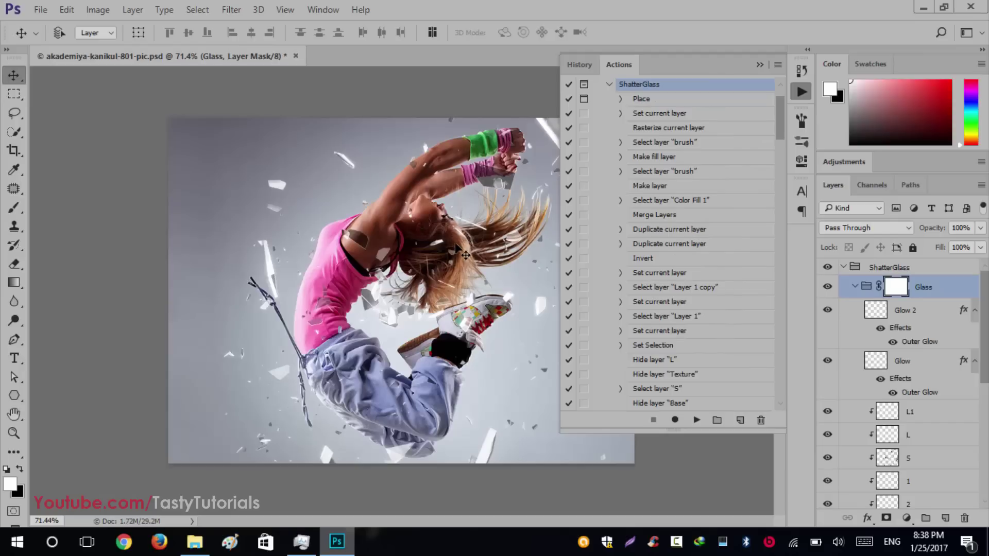
scroll(451, 285, "down", 1)
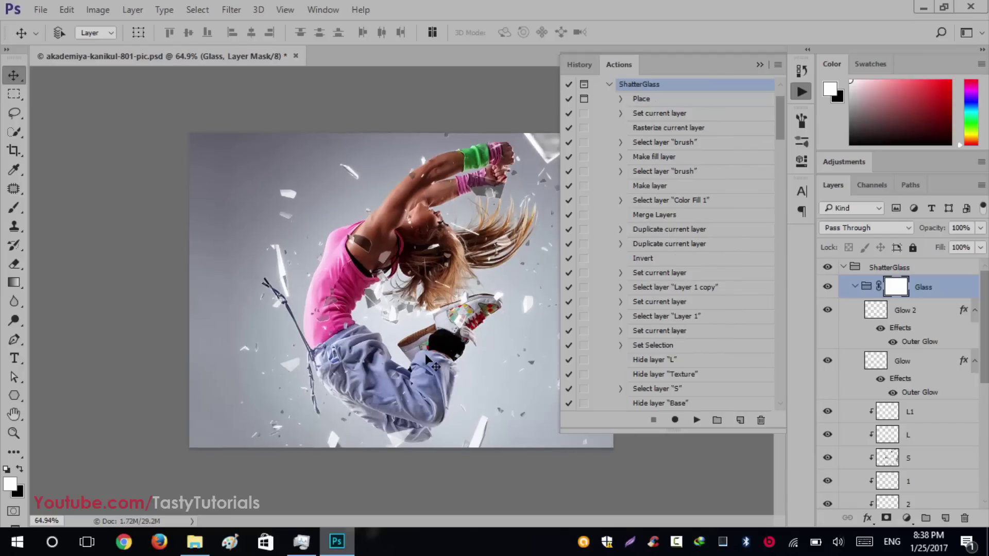
scroll(427, 357, "up", 4)
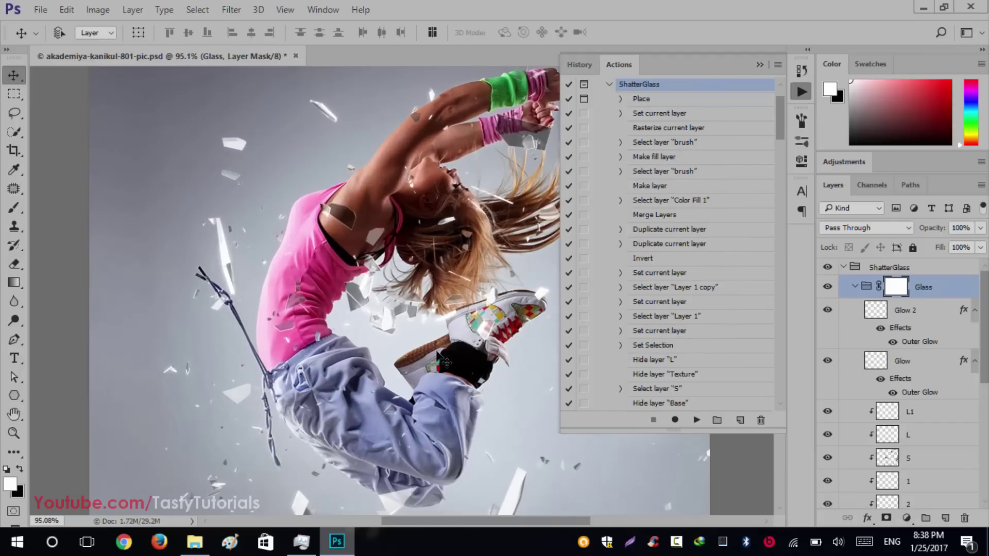
left_click(757, 66)
scroll(534, 278, "down", 3)
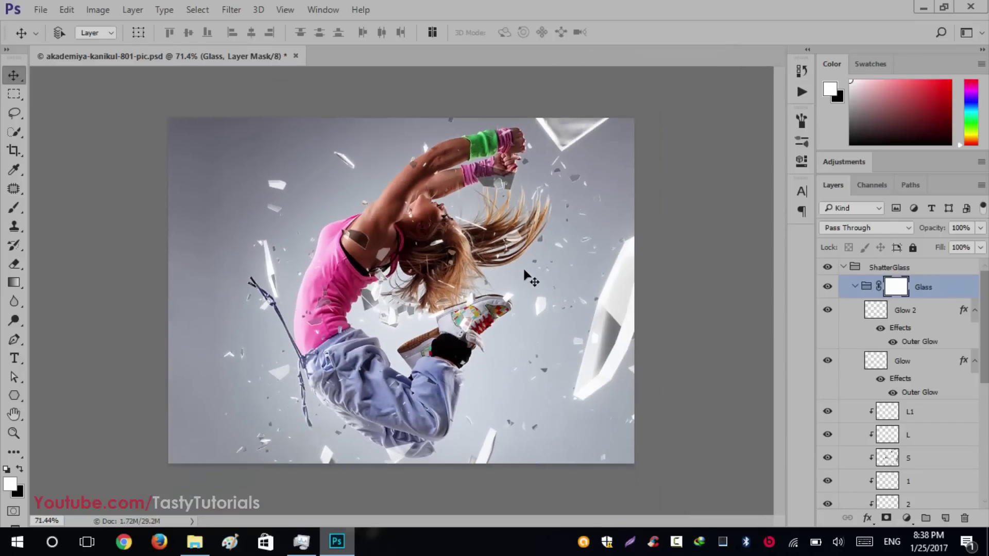
scroll(482, 341, "up", 2)
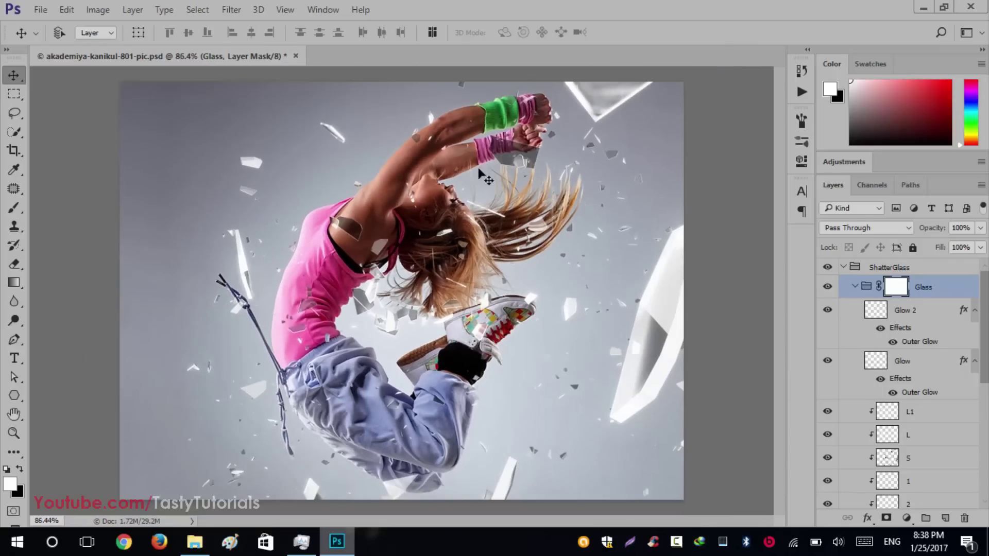
scroll(415, 300, "down", 2)
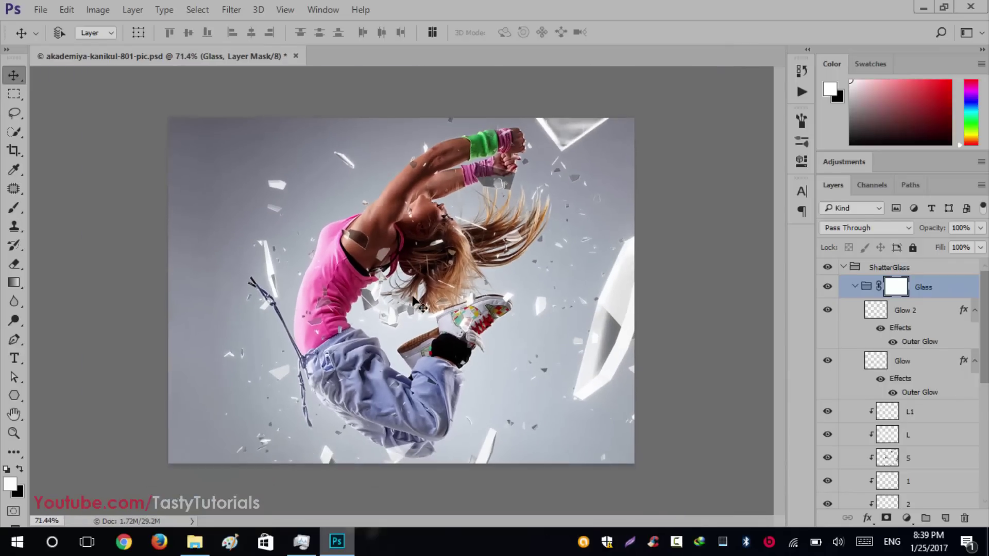
scroll(402, 466, "up", 3)
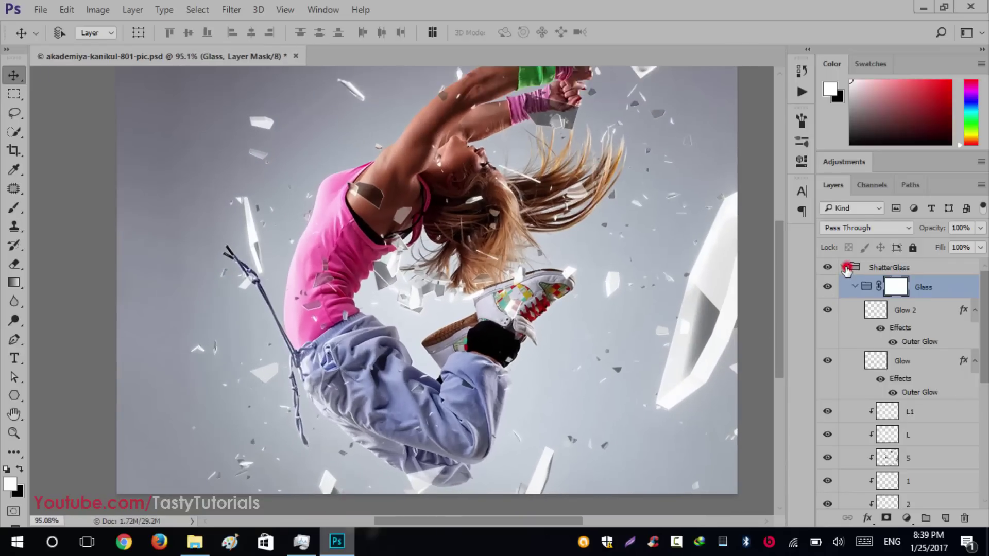
- Compare the image with and without the ShatterGlass group, leaving the group hidden
left_click(848, 269)
left_click(828, 267)
left_click(828, 267)
left_click(829, 267)
scroll(696, 296, "down", 1)
- Delete the ShatterGlass group and make the green brush layer visible again
left_click(843, 266)
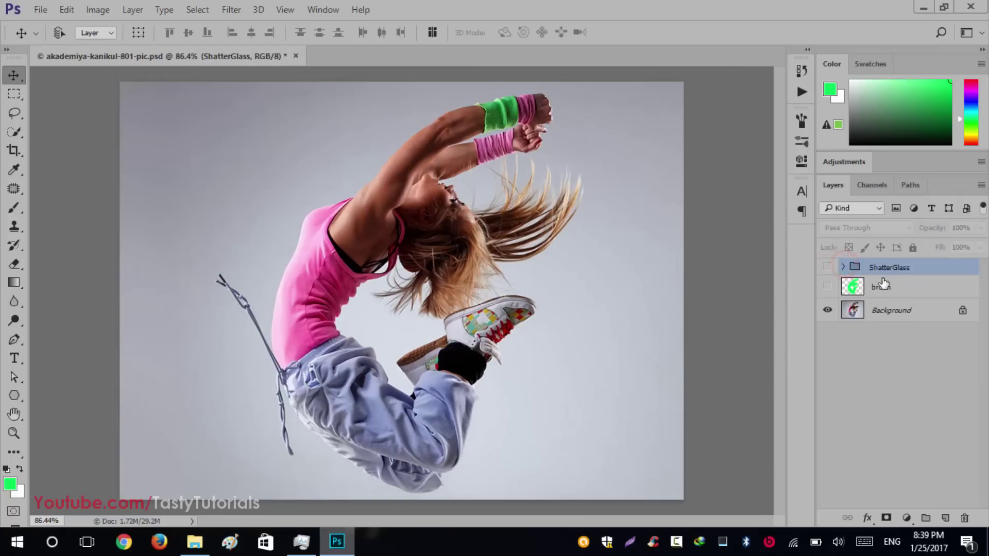
key("Delete")
left_click(828, 269)
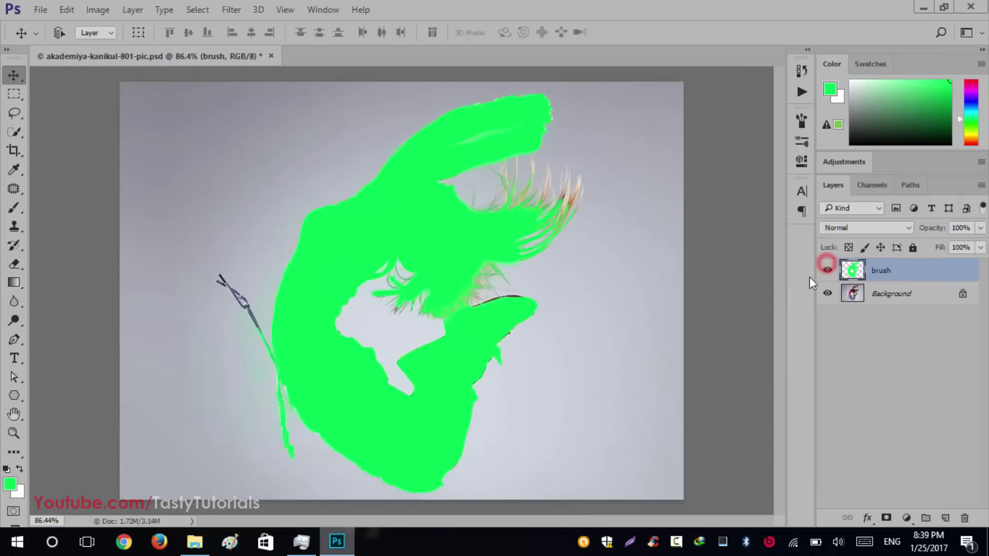
- Rerun the ShatterGlass action and place shard texture 1
left_click(802, 91)
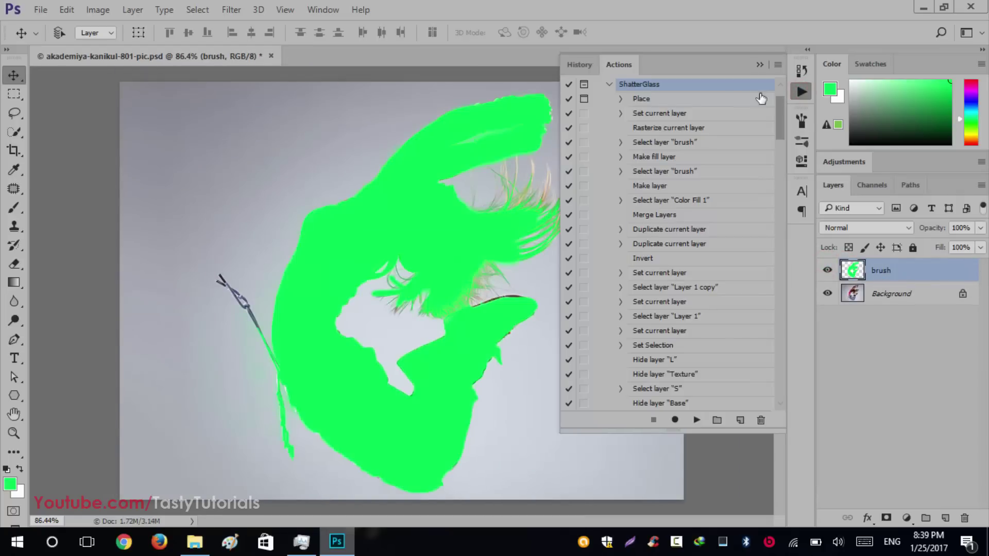
left_click(699, 419)
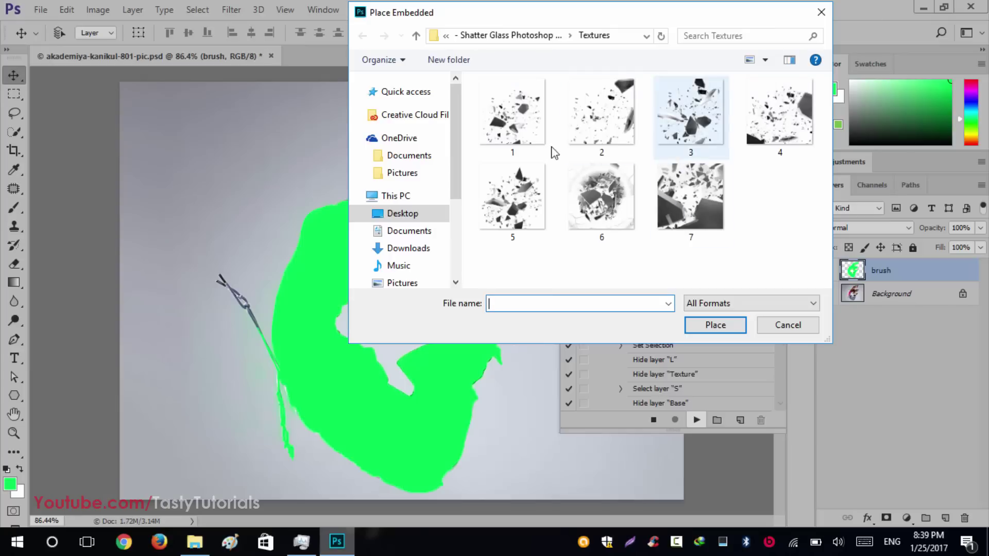
left_click(519, 123)
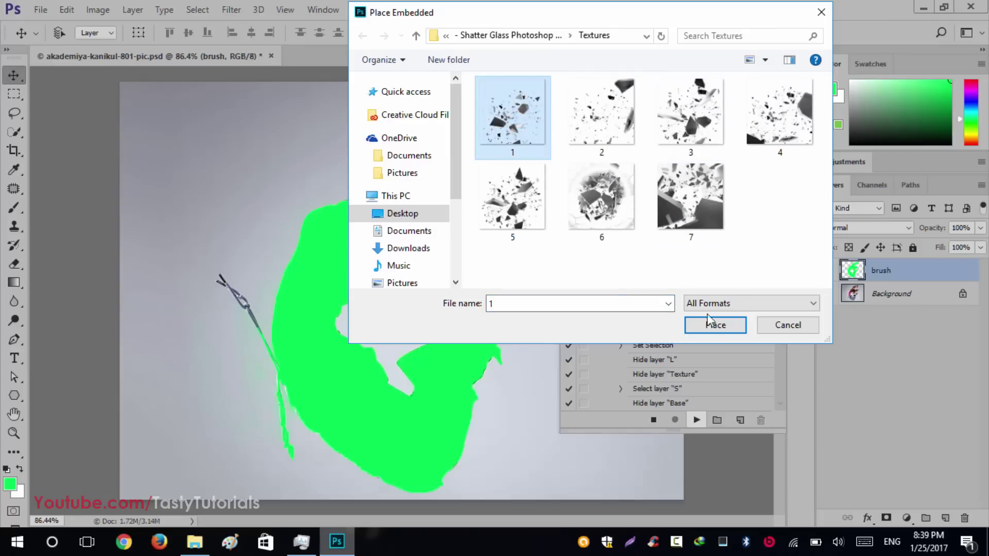
left_click(714, 327)
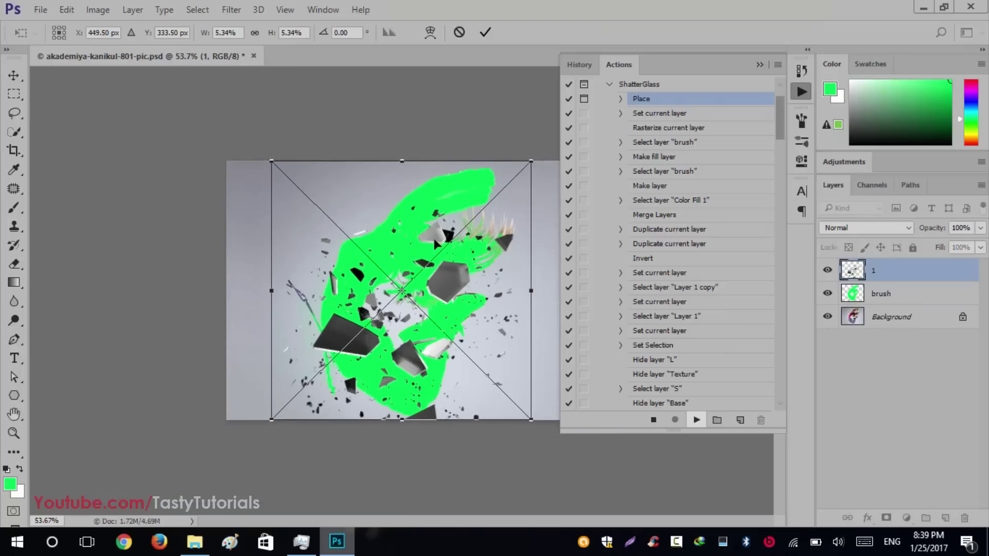
- Try flipping texture 1 vertically and horizontally, then revert both flips
right_click(439, 231)
left_click(483, 449)
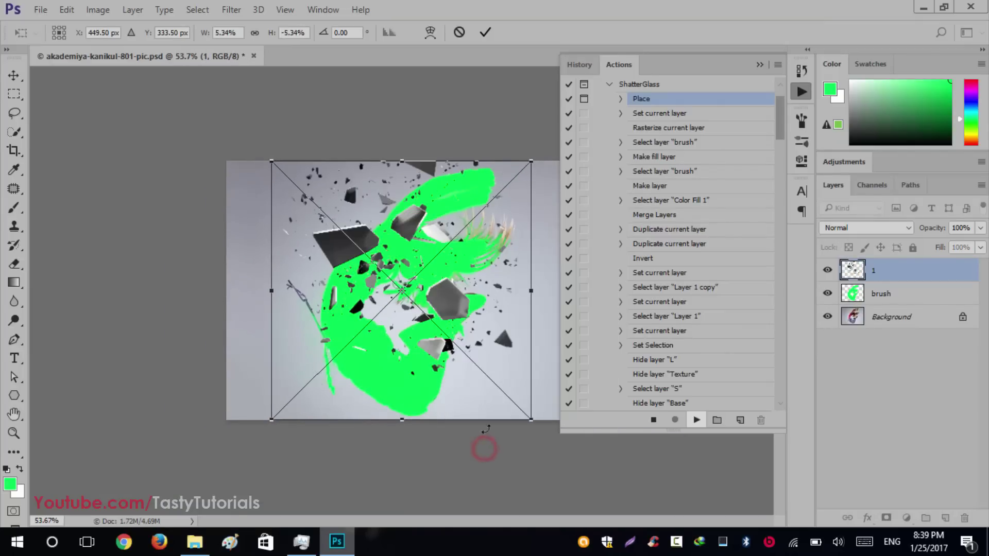
right_click(471, 320)
left_click(504, 290)
right_click(465, 287)
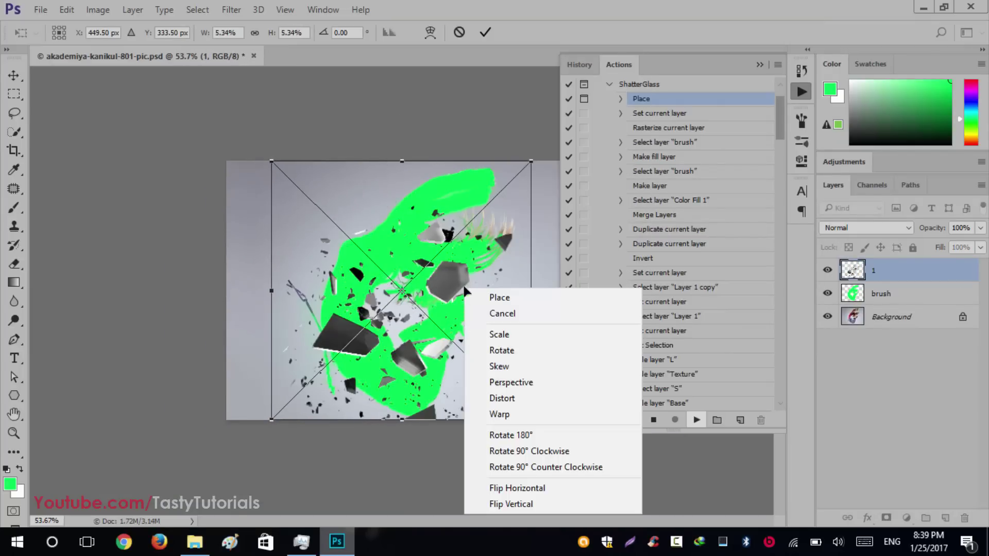
left_click(515, 488)
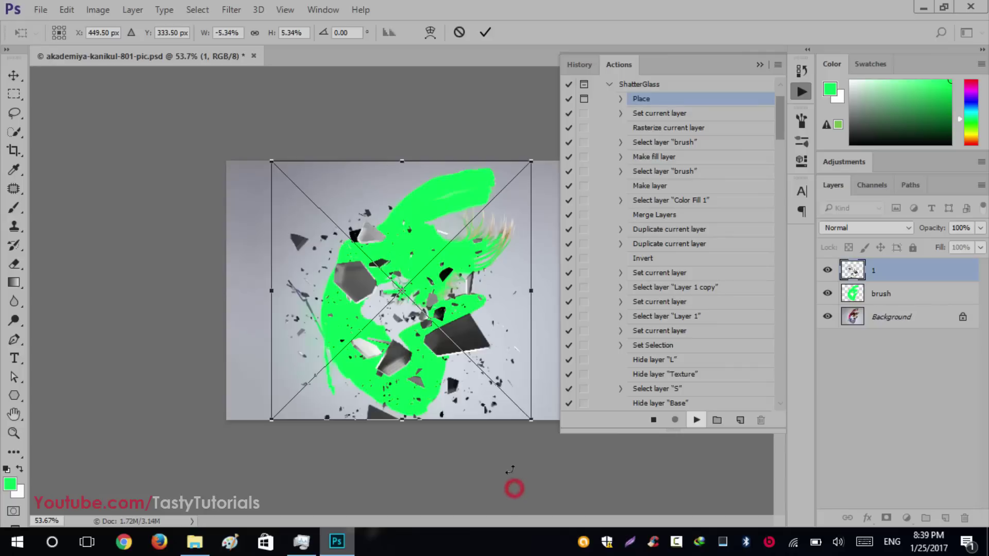
right_click(460, 300)
left_click(513, 498)
- Scale texture 1 up to 6.50% over the silhouette and commit it
scroll(452, 332, "up", 2)
scroll(451, 332, "up", 1)
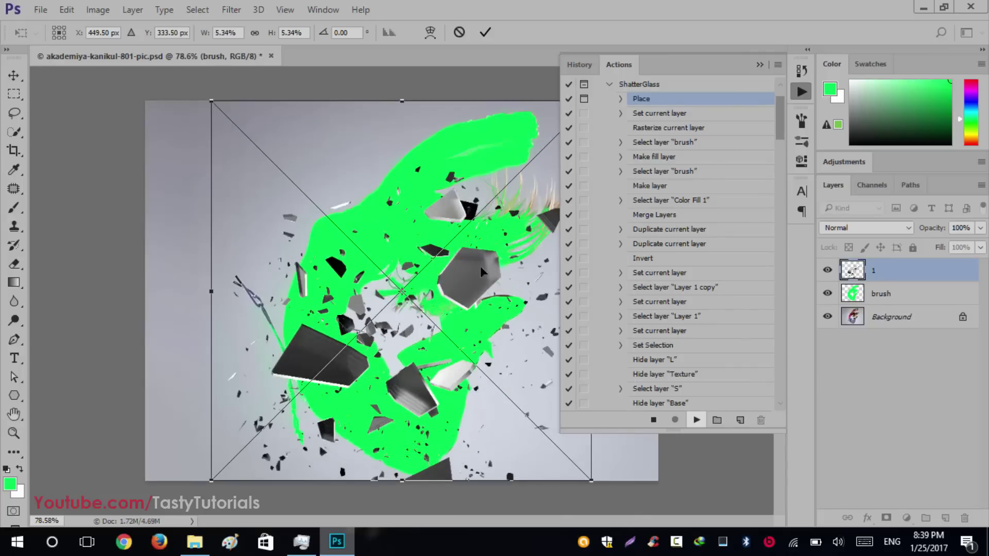
scroll(466, 239, "down", 5)
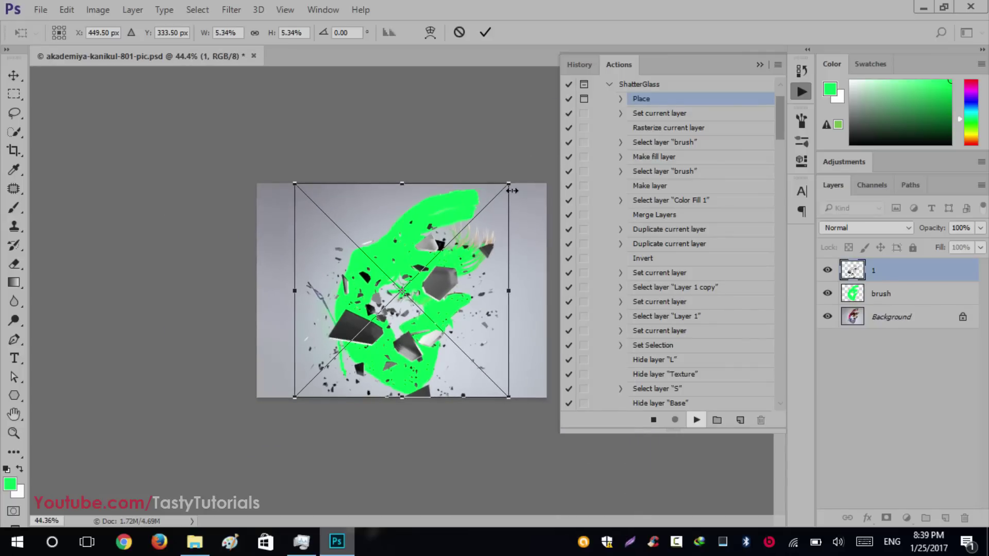
left_click_drag(510, 186, 549, 144)
mouse_move(295, 144)
left_mouse_down()
mouse_move(247, 115)
mouse_move(287, 137)
left_mouse_up()
scroll(448, 325, "up", 2)
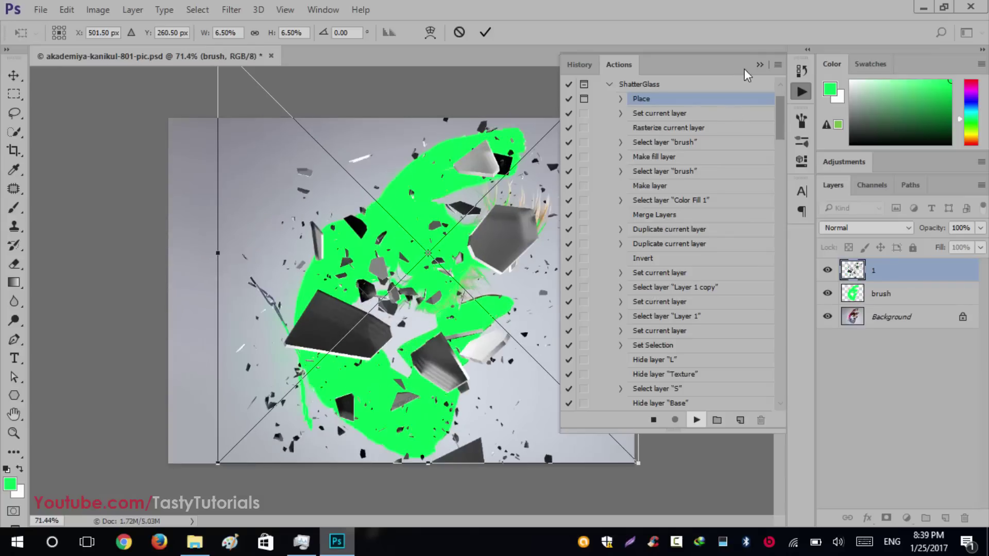
left_click(485, 31)
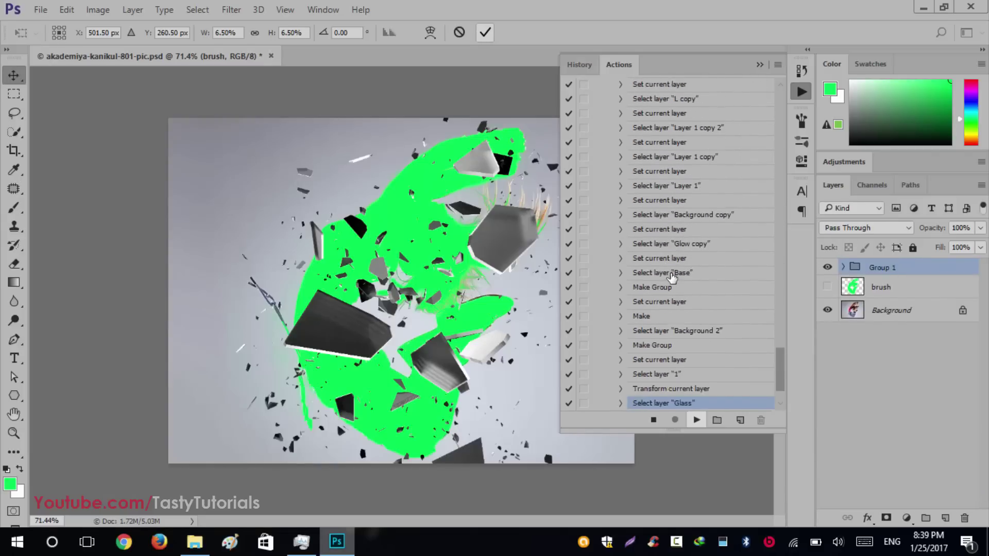
left_click(760, 61)
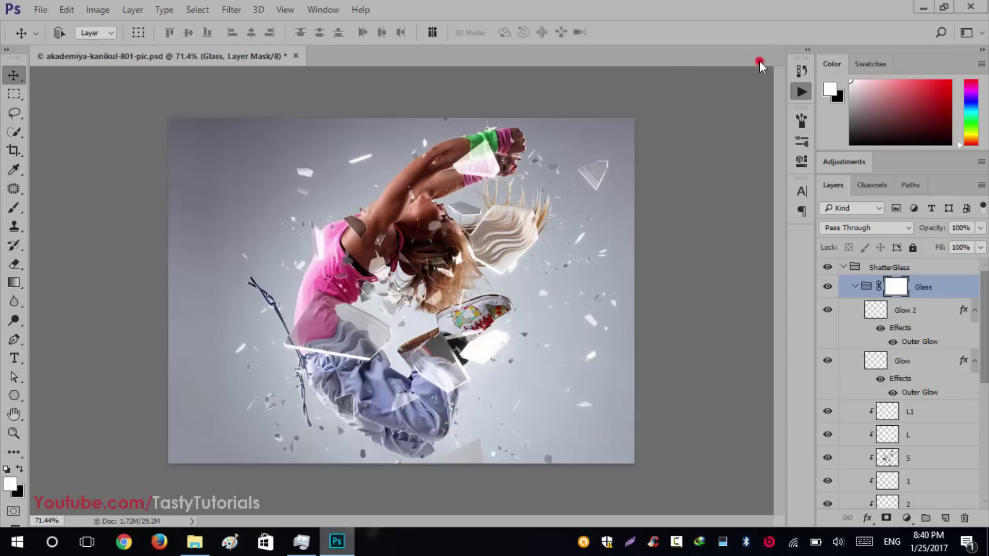
scroll(369, 355, "up", 3)
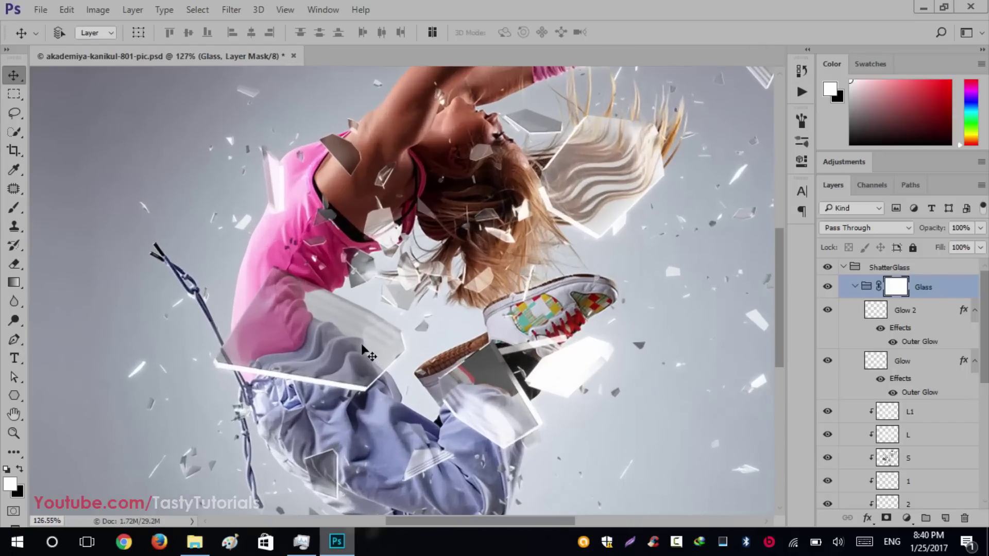
scroll(462, 293, "down", 2)
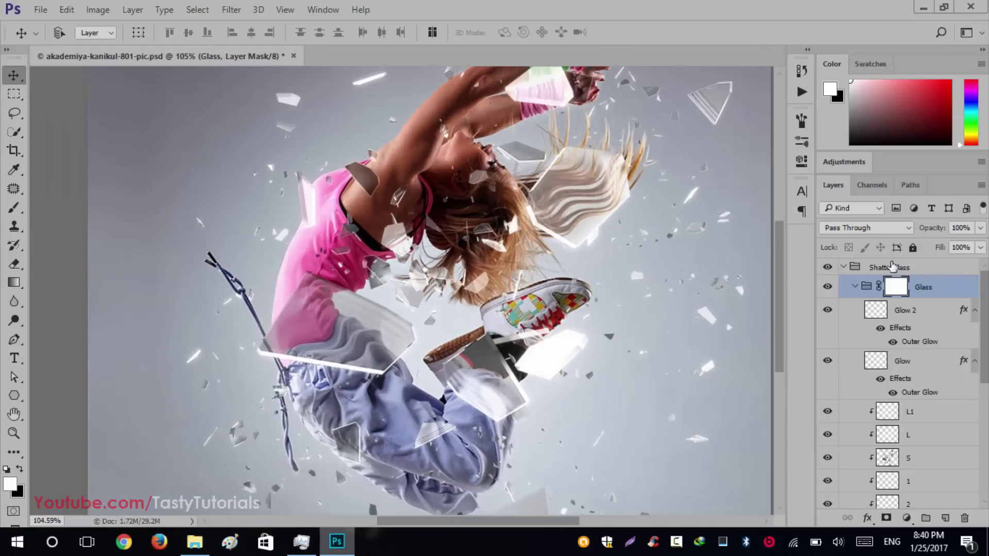
scroll(500, 190, "down", 2)
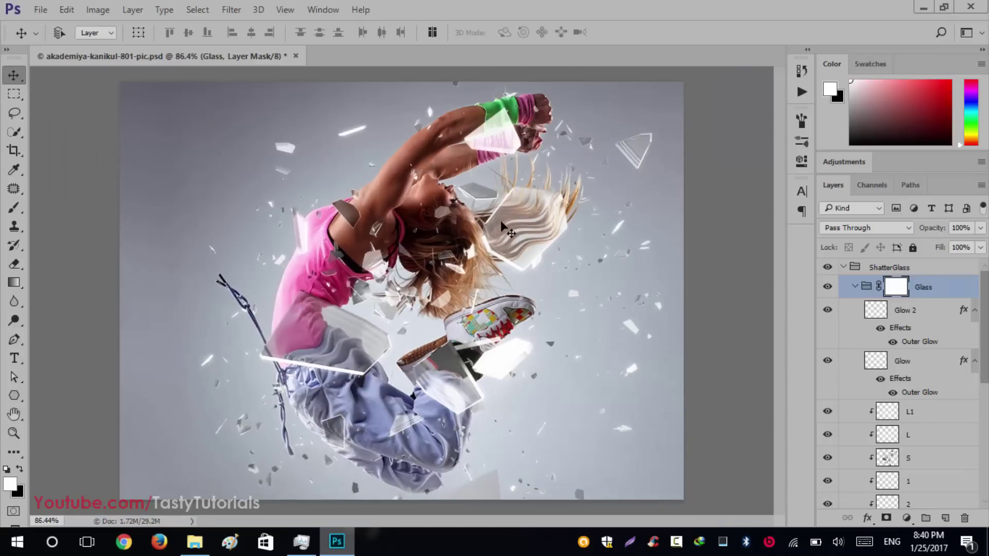
scroll(517, 381, "up", 1)
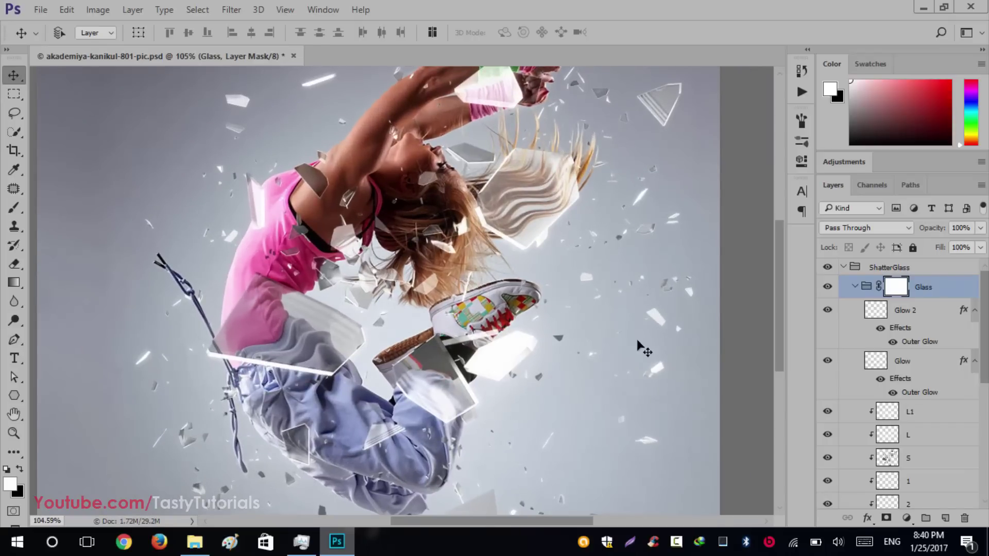
left_click(828, 287)
left_click(828, 288)
left_click(828, 288)
left_click(829, 289)
left_click(855, 287)
left_click(855, 287)
scroll(960, 326, "down", 2)
left_click(829, 278)
left_click(828, 278)
left_click(829, 279)
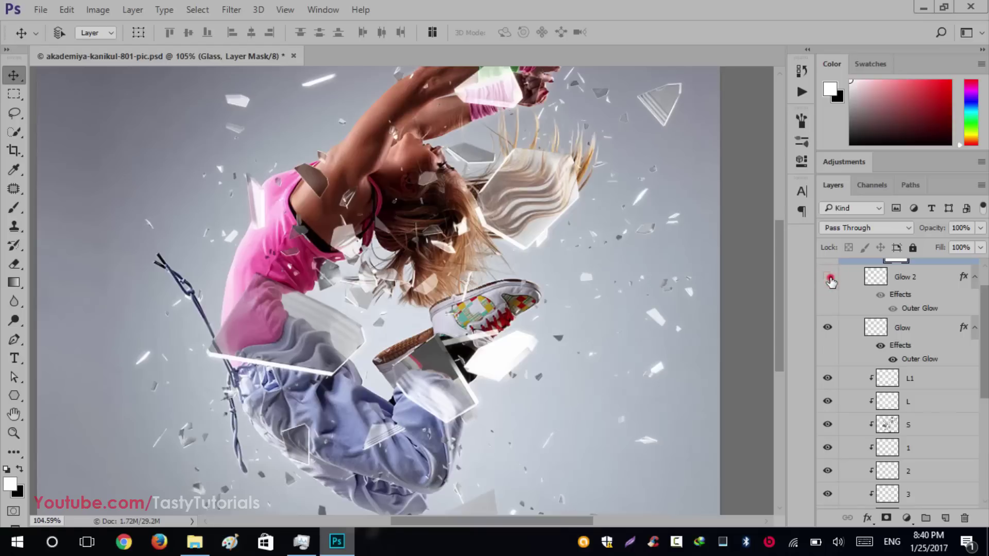
left_click(830, 279)
left_click(829, 332)
left_click(829, 333)
left_click(830, 333)
left_click(830, 333)
scroll(829, 334, "down", 3)
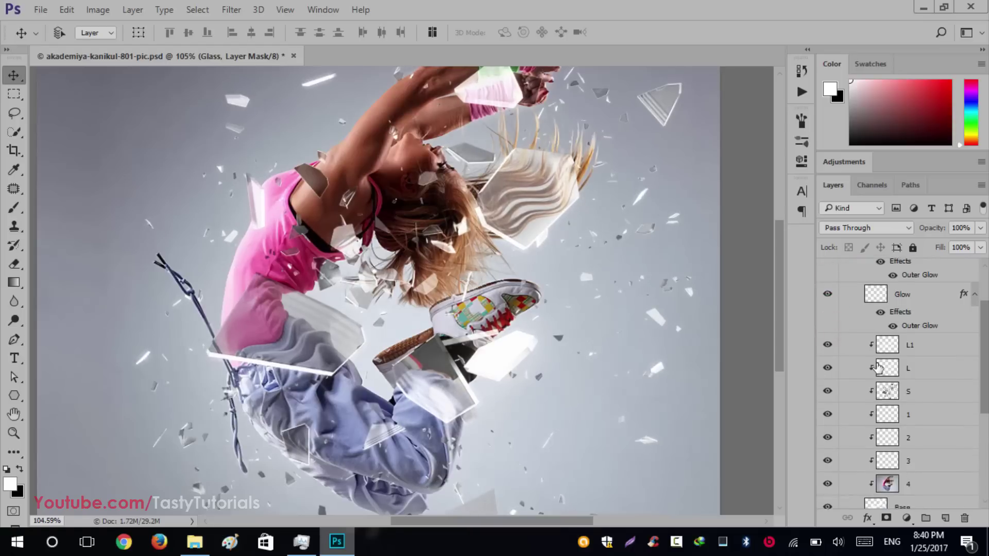
left_click(832, 333)
left_click(830, 333)
left_click(830, 333)
left_click(830, 333)
left_click(831, 332)
left_click(831, 333)
left_click(831, 333)
left_click(827, 355)
left_click(827, 354)
left_click(826, 355)
left_click(826, 355)
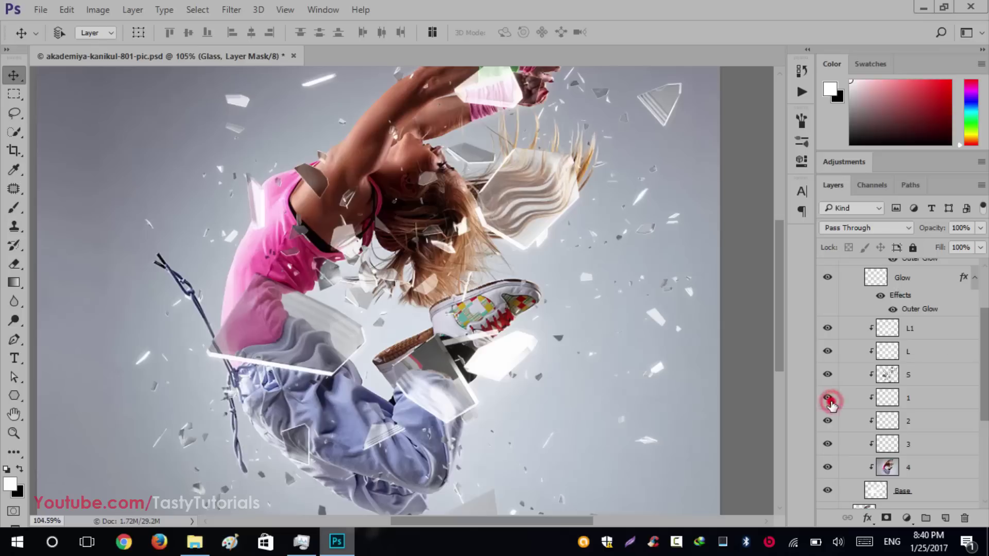
scroll(670, 371, "down", 2)
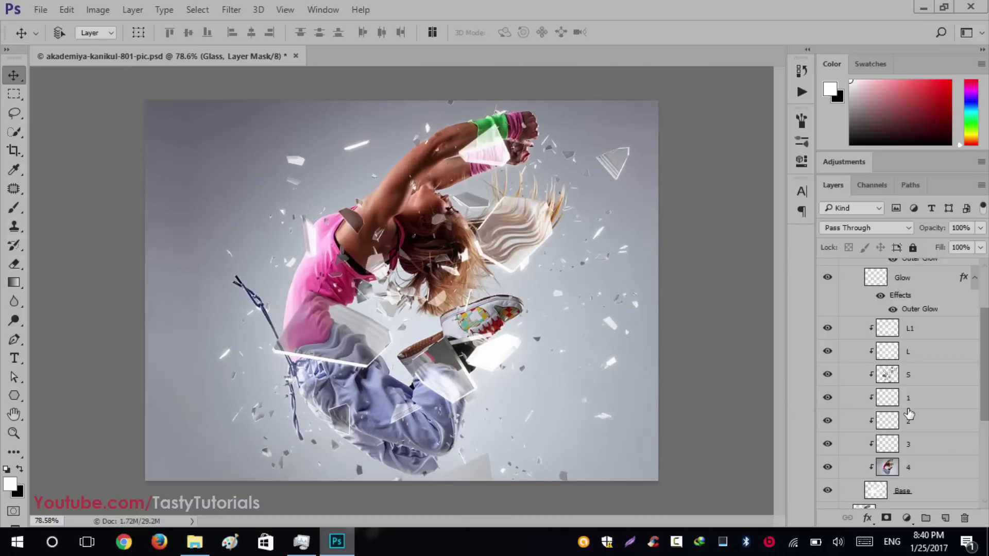
scroll(910, 413, "down", 5)
- Toggle the Selected Area, BackGlow and layer 4 visibility to compare their effects
left_click(890, 404)
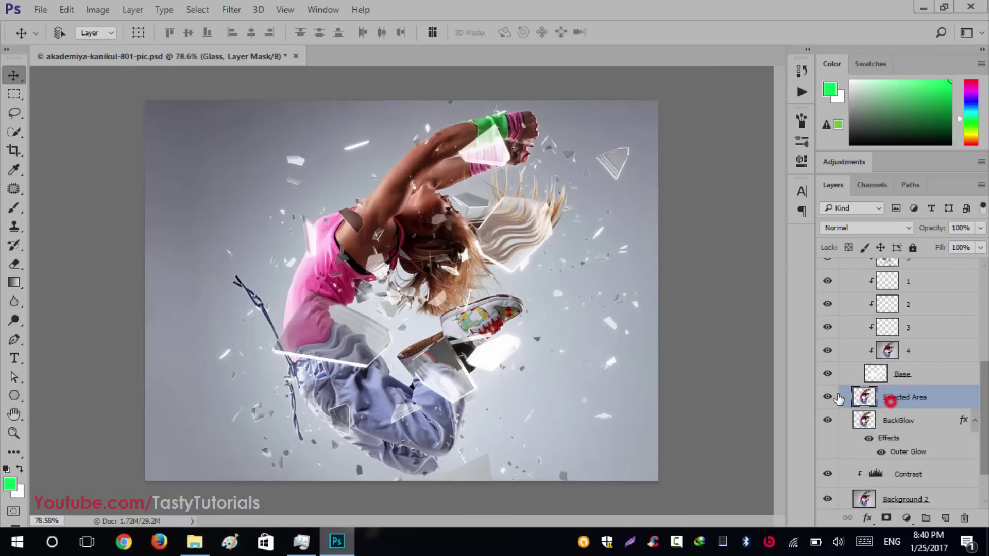
left_click(827, 397)
left_click(827, 397)
left_click(826, 421)
left_click(826, 421)
left_click(827, 351)
left_click(824, 353)
left_click(825, 353)
left_click(825, 353)
left_click(824, 354)
left_click(825, 353)
- Scale layer 4 to 136.89%, rotate and reposition it, then commit the transform
left_click(897, 355)
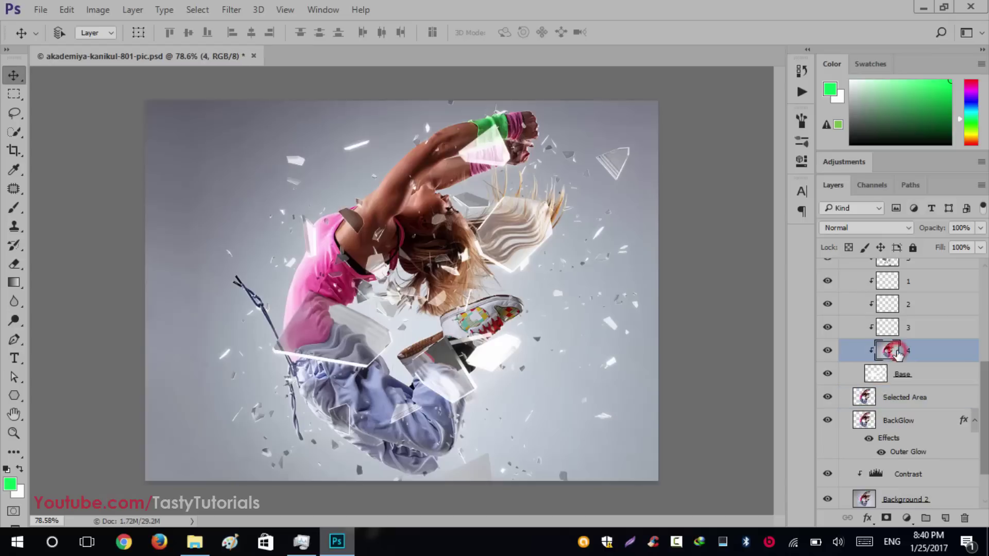
key("ctrl+t")
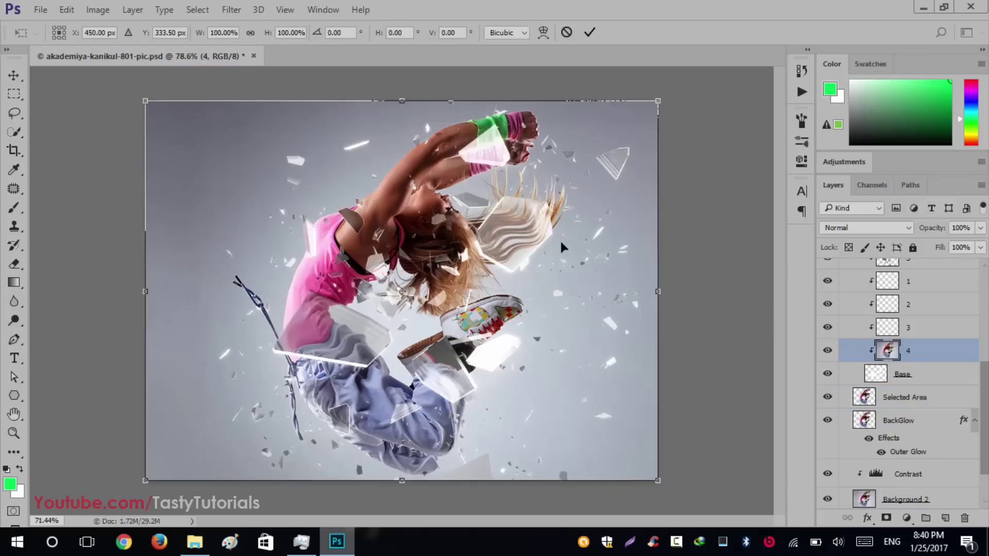
key("ctrl+minus")
left_click_drag(583, 160, 730, 87)
left_click_drag(734, 221, 582, 229)
scroll(401, 289, "up", 3)
left_click_drag(511, 315, 510, 356)
scroll(519, 351, "down", 1)
scroll(519, 351, "down", 1)
scroll(474, 361, "down", 2)
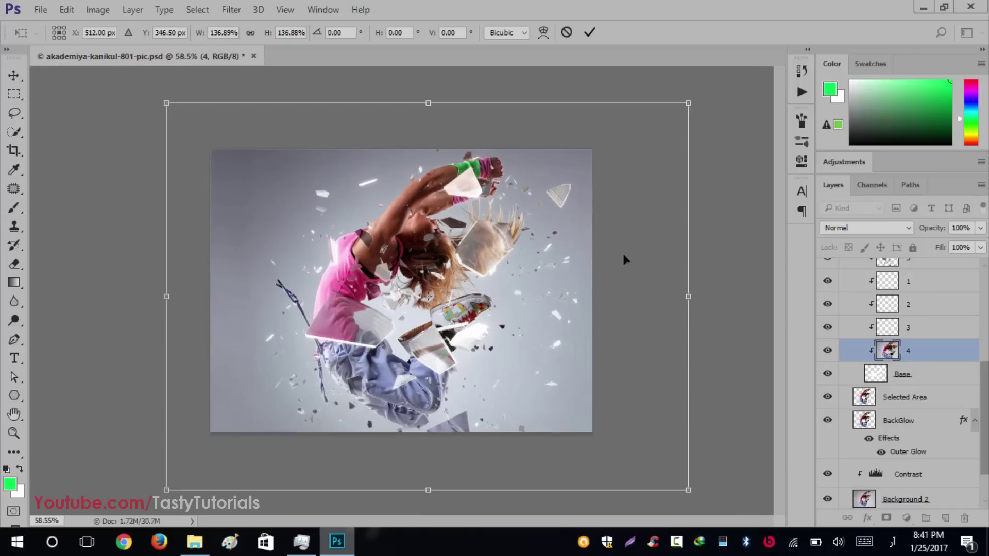
left_click_drag(519, 292, 532, 282)
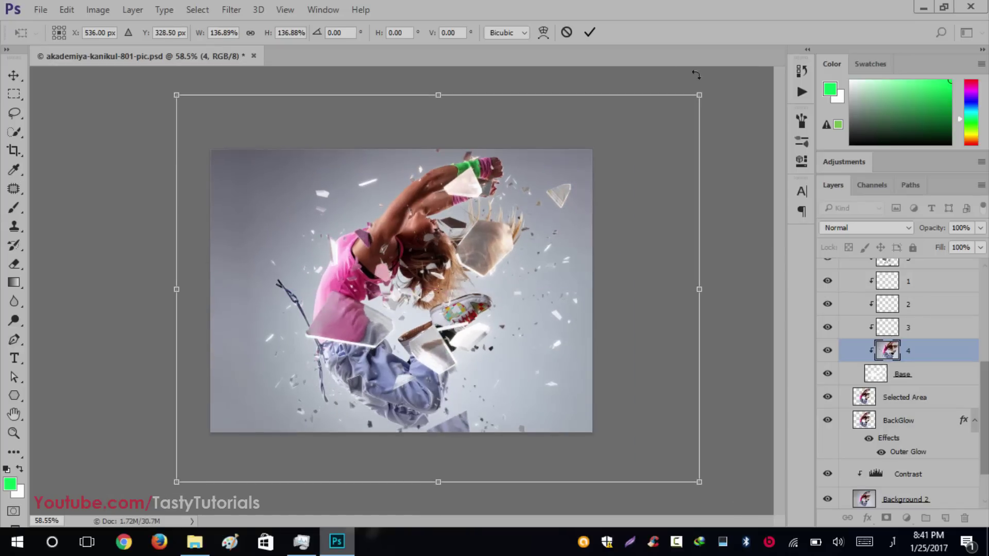
left_click(589, 33)
- Toggle the Base and glow layers' visibility to compare the shards
scroll(411, 392, "up", 5)
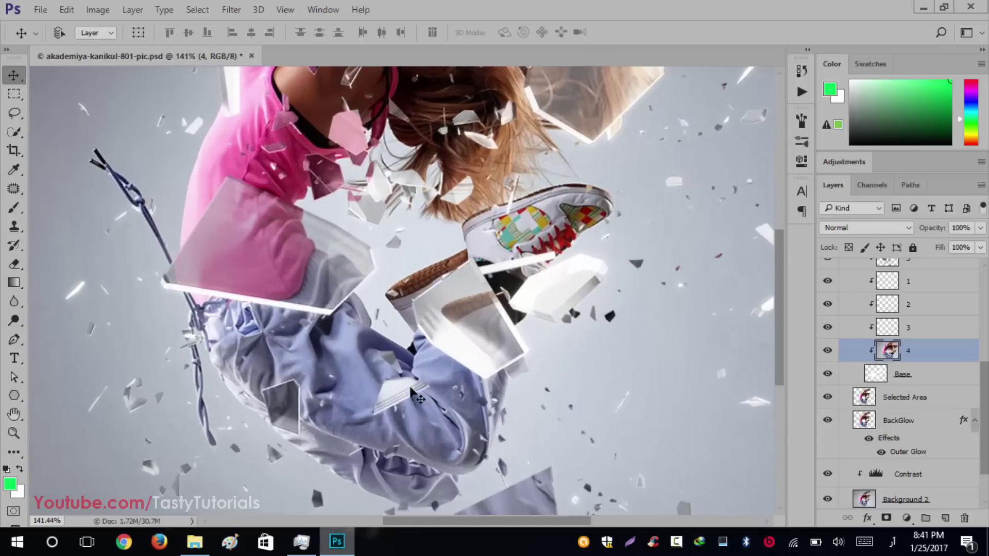
scroll(405, 322, "up", 1)
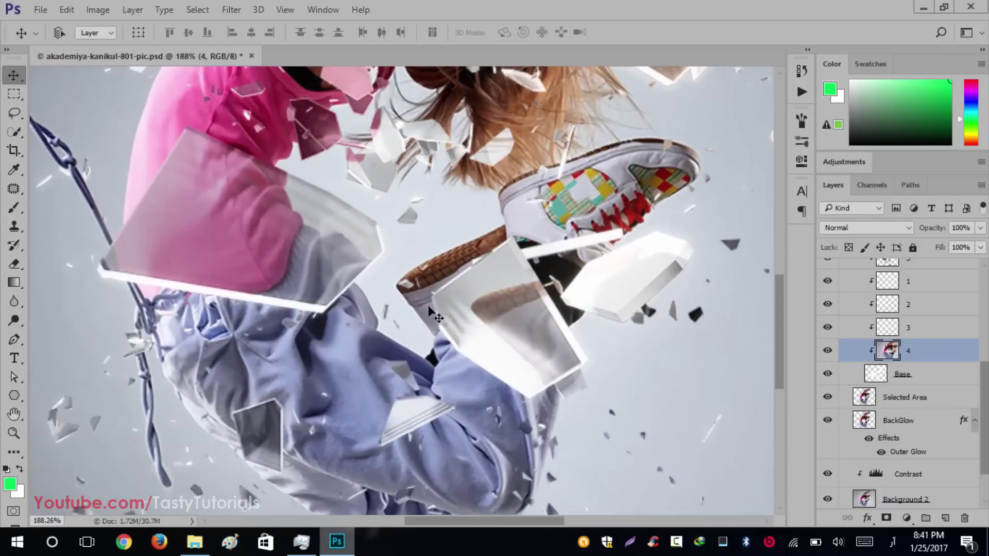
scroll(253, 285, "up", 2)
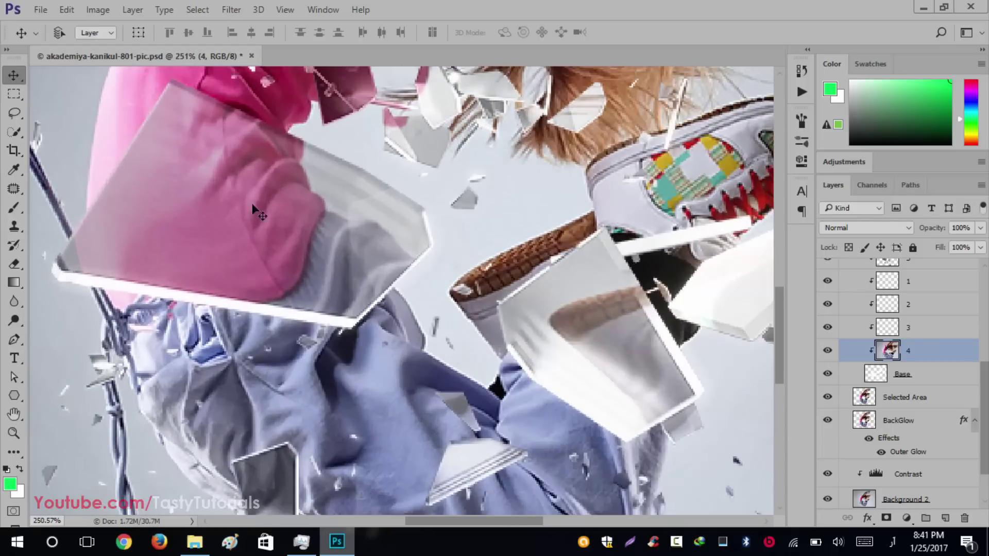
scroll(865, 384, "up", 3)
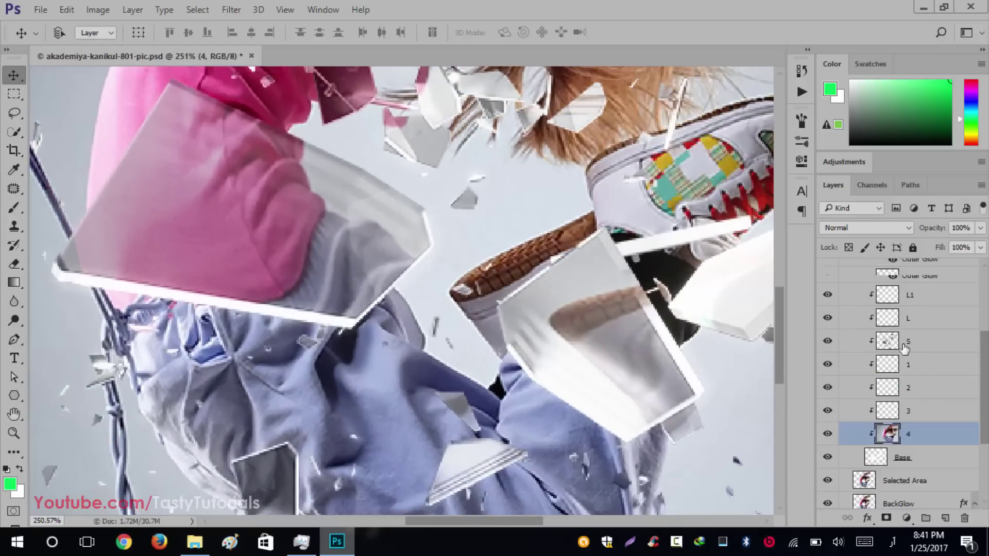
scroll(860, 361, "down", 3)
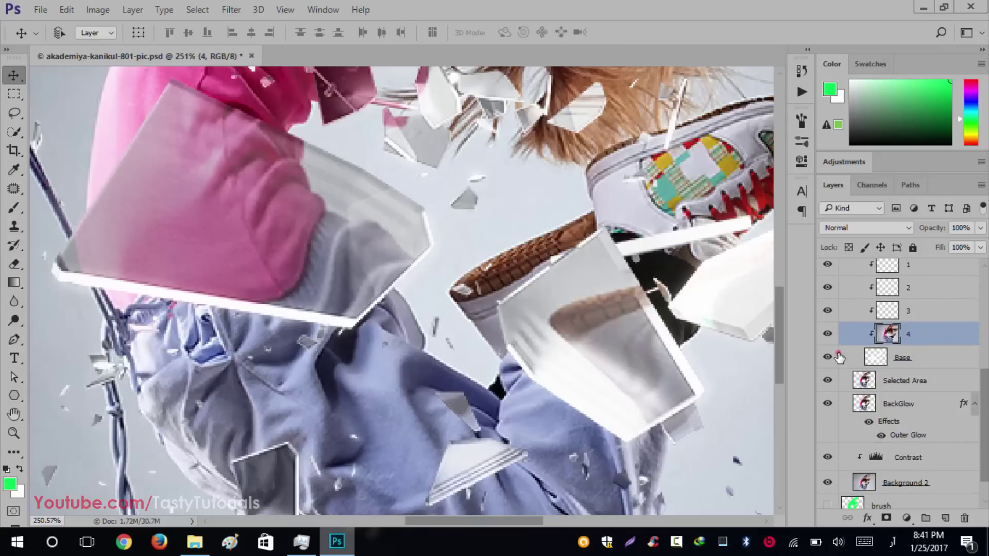
left_click(834, 356)
left_click(828, 357)
left_click(828, 357)
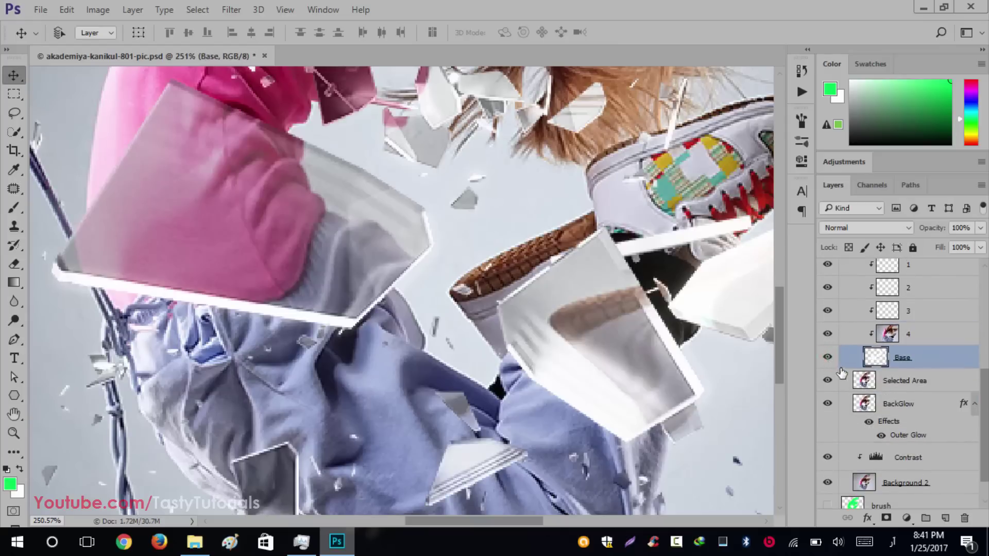
scroll(833, 359, "down", 2)
left_click(835, 354)
left_click(828, 371)
- Collapse the Glass and ShatterGlass groups and fit the image on screen
scroll(832, 369, "up", 5)
left_click(860, 287)
left_click(855, 286)
left_click(840, 268)
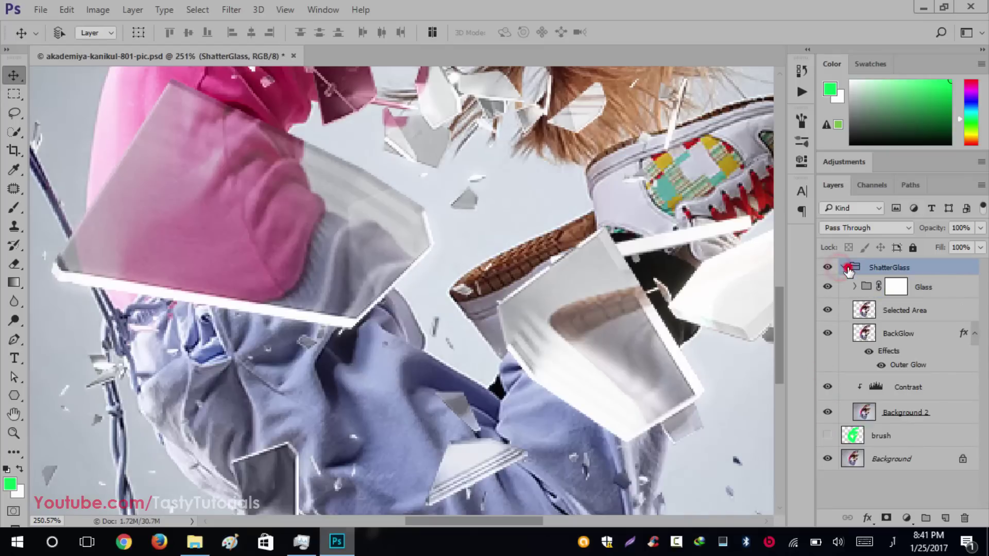
left_click(843, 268)
key("ctrl+0")
scroll(580, 311, "down", 3)
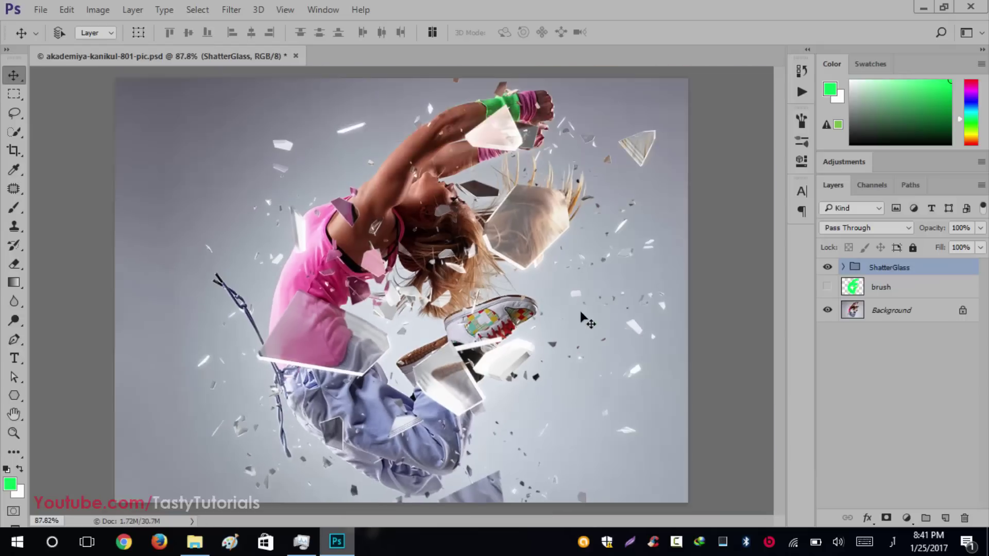
- Collapse the colour panel and add a Levels adjustment layer
left_click(879, 349)
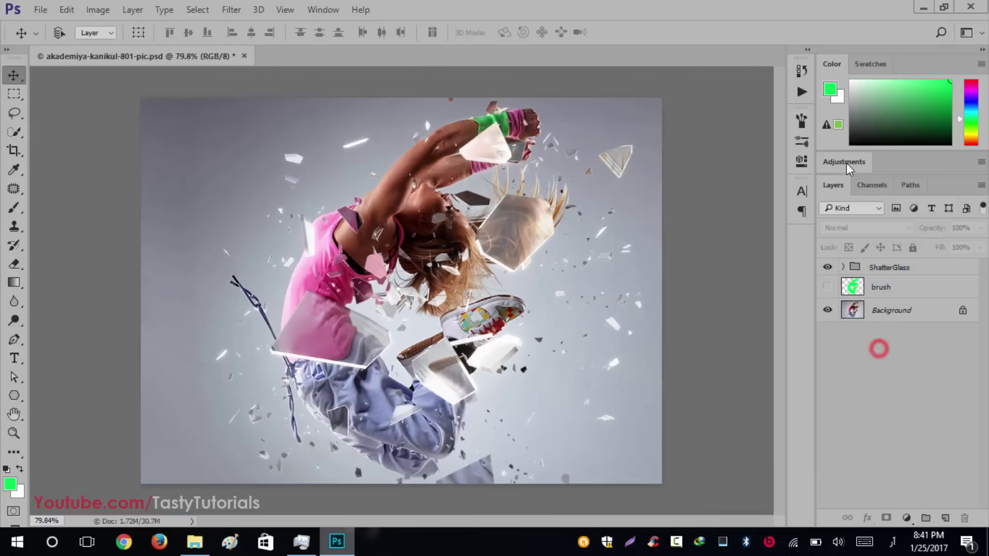
left_click(832, 64)
left_click(832, 64)
left_click(837, 82)
left_click(874, 120)
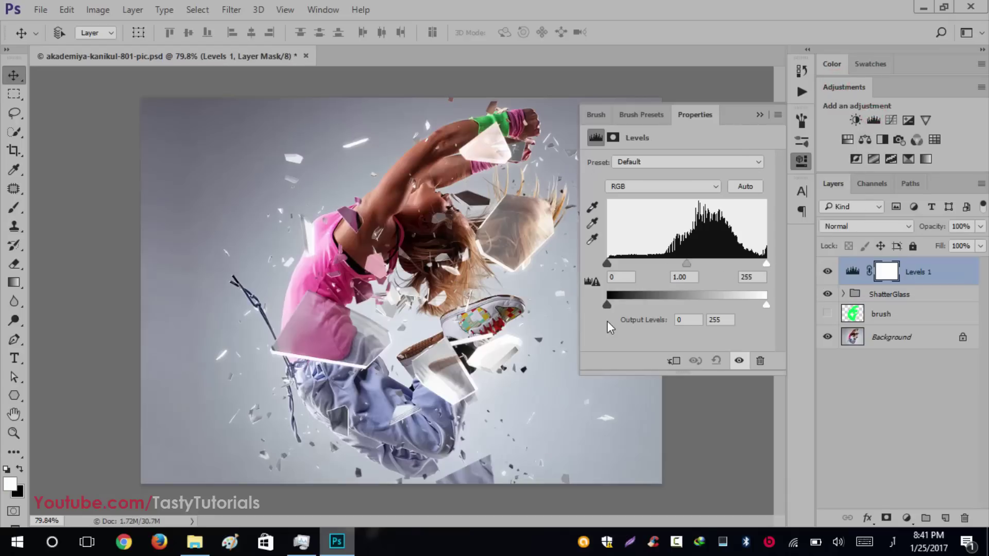
- Set Levels Blue output black to 13 and Red output black to 15 with slightly brighter red midtones
left_click(672, 191)
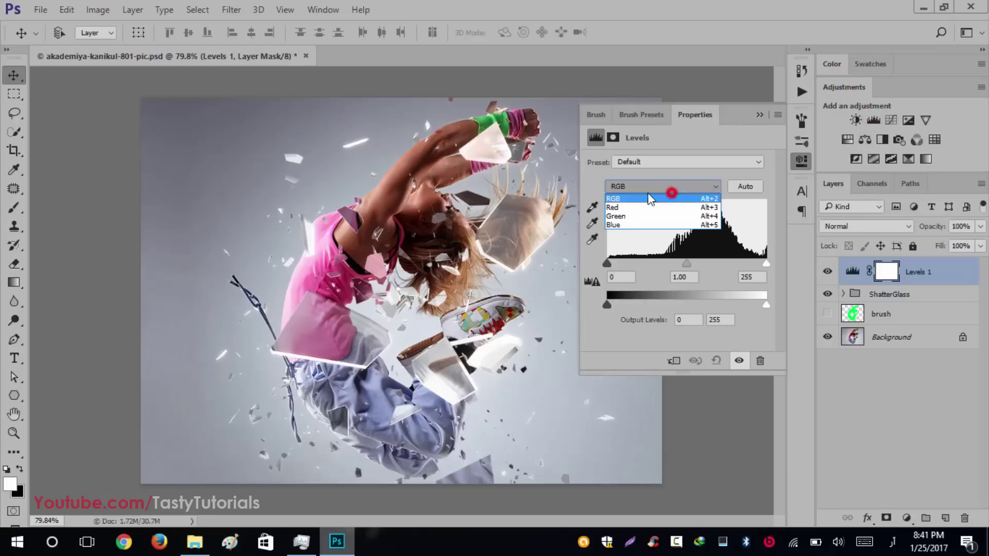
left_click(631, 225)
left_click_drag(608, 305, 615, 306)
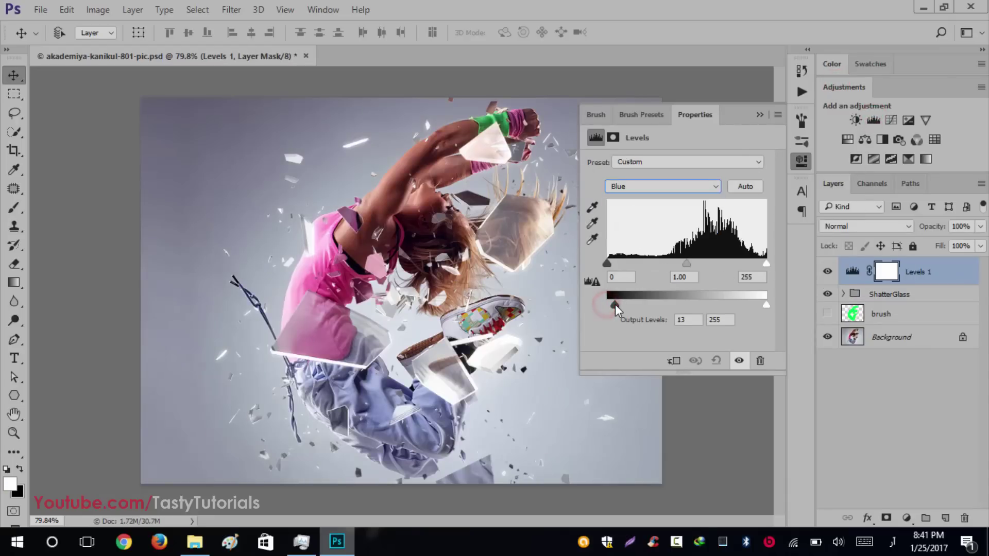
left_click(678, 187)
left_click(650, 210)
left_click_drag(607, 305, 616, 305)
left_click_drag(687, 263, 688, 265)
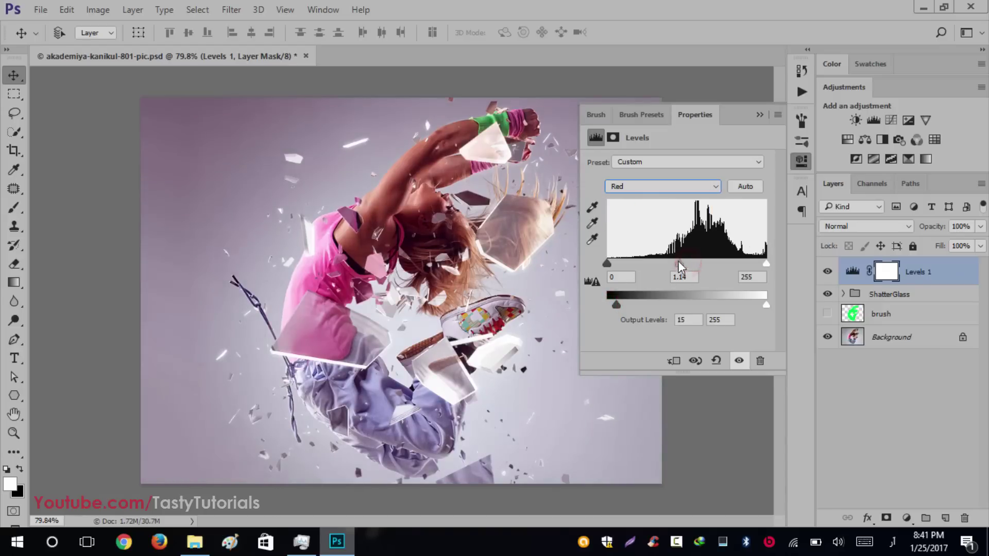
left_click(760, 115)
scroll(599, 227, "down", 1)
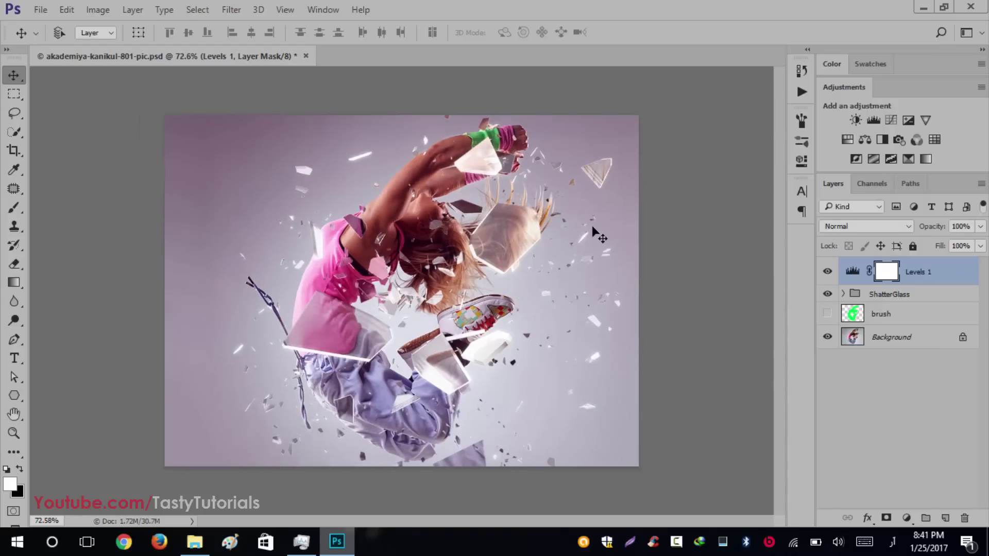
scroll(402, 294, "down", 3)
scroll(412, 330, "up", 3)
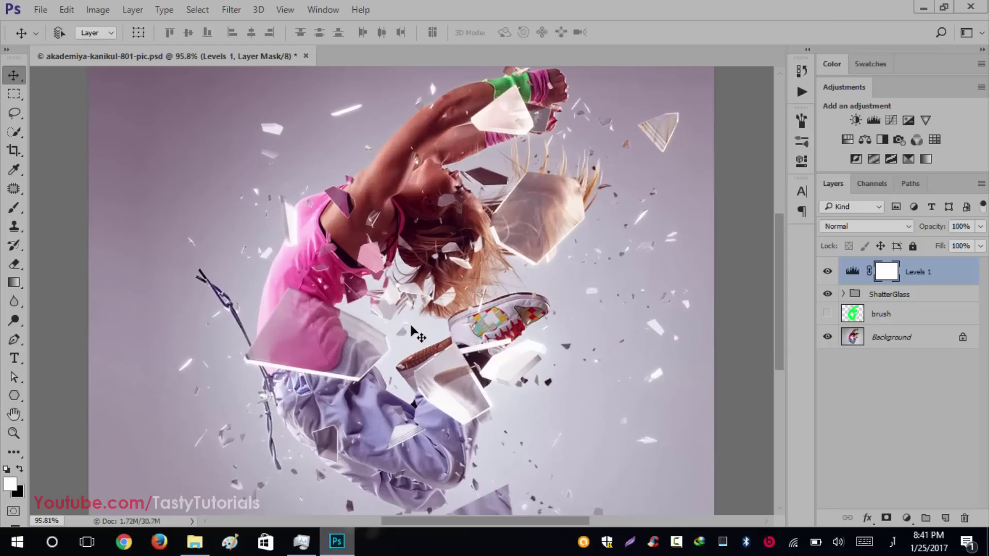
scroll(412, 329, "down", 2)
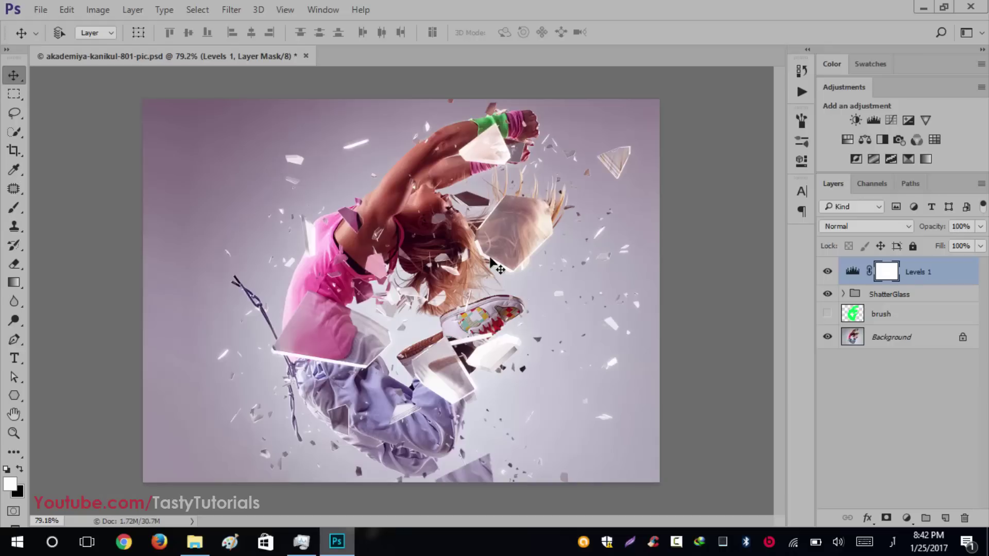
scroll(495, 266, "up", 1)
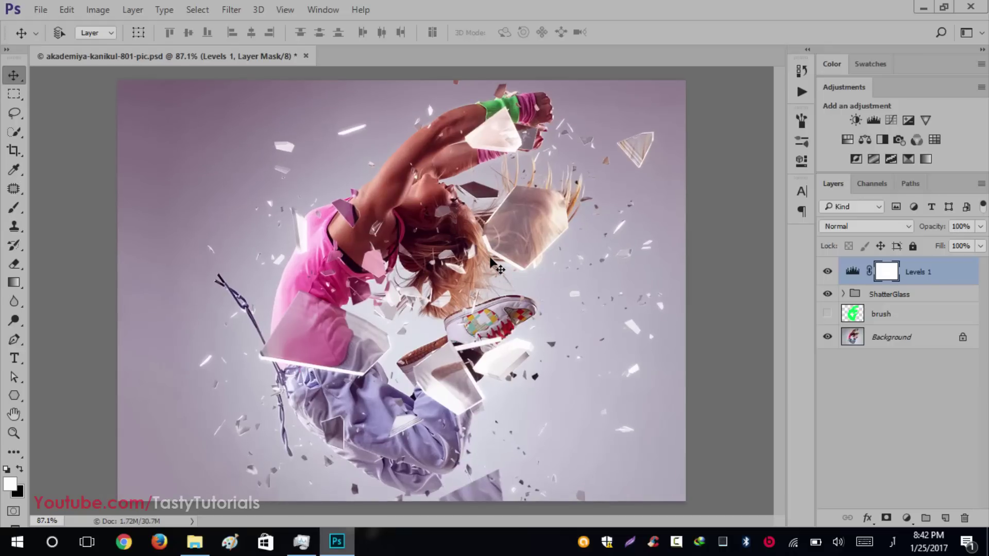
scroll(496, 266, "down", 1)
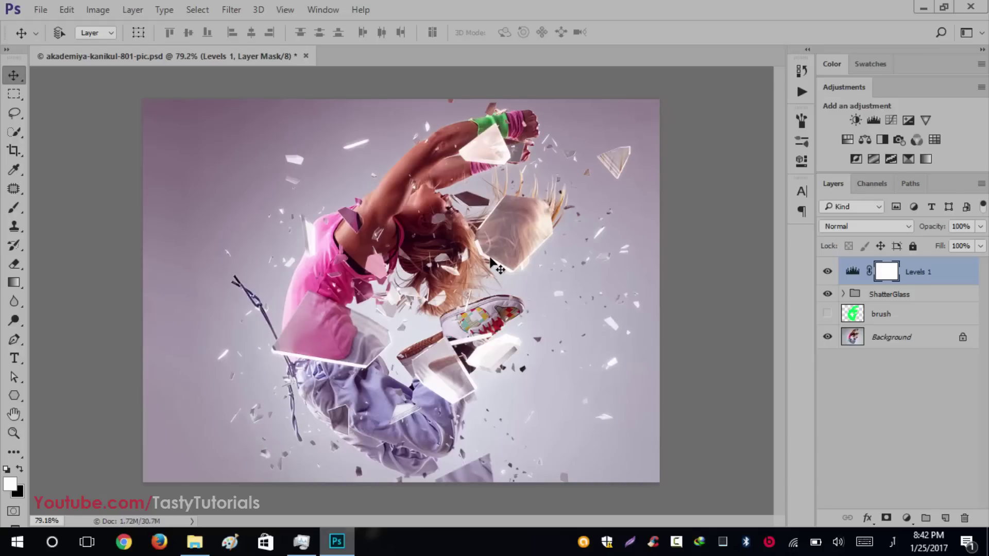